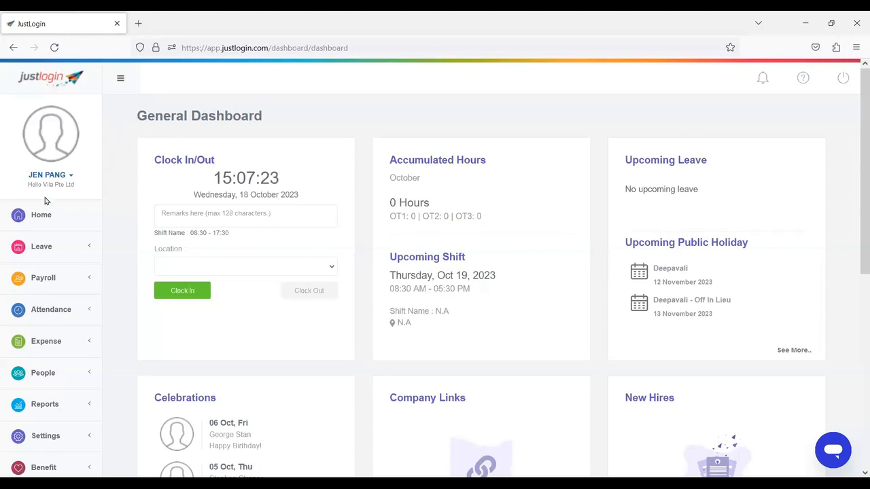
# - Open the list of pending expense claims for 2023 in payroll's claim processing, with the navigation sidebar collapsed
pyautogui.click(75, 278)
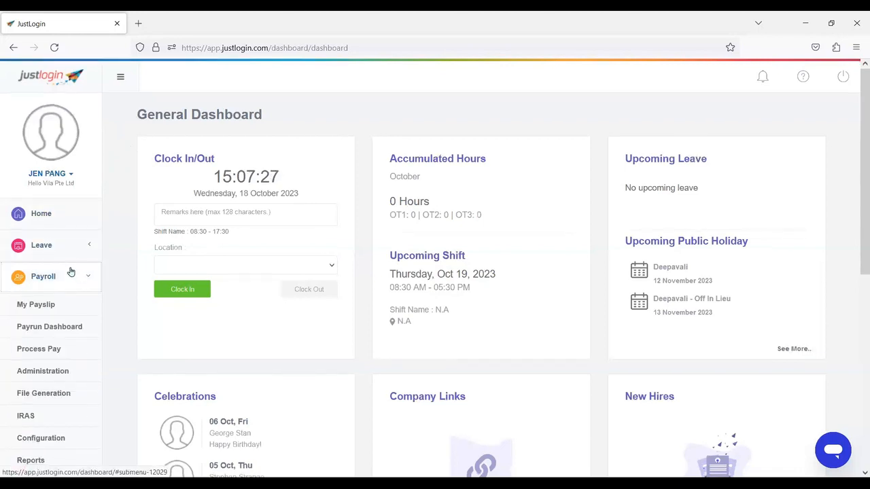
pyautogui.scroll(-1, 51, 318)
pyautogui.click(31, 318)
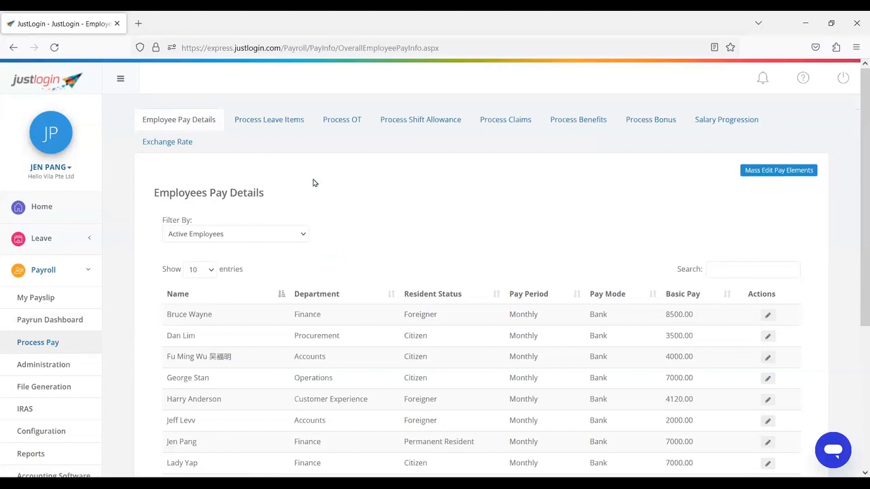
pyautogui.click(500, 125)
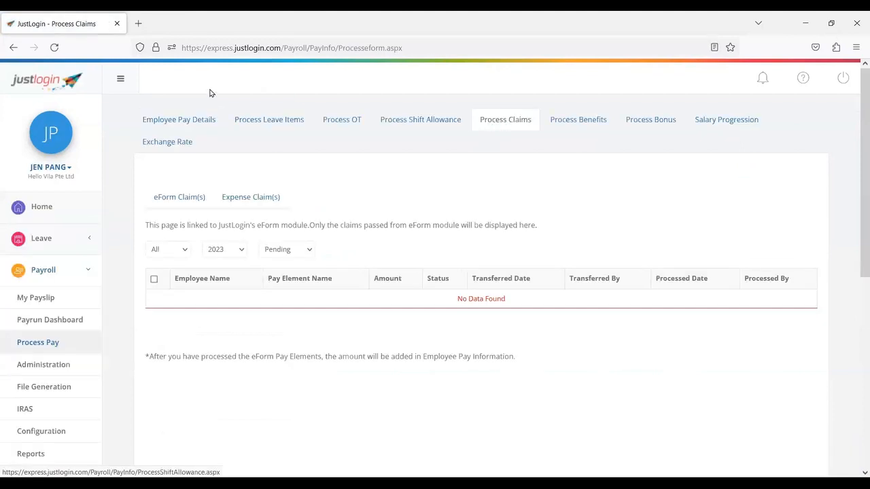
pyautogui.click(129, 80)
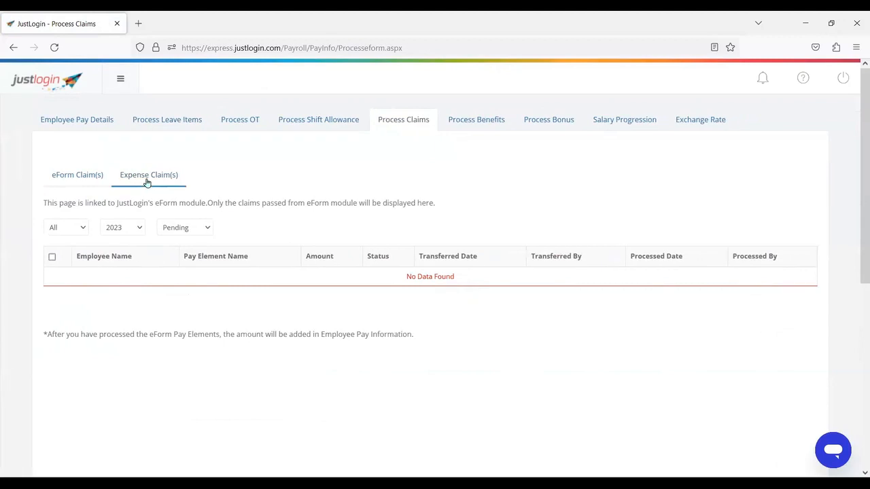
pyautogui.click(150, 178)
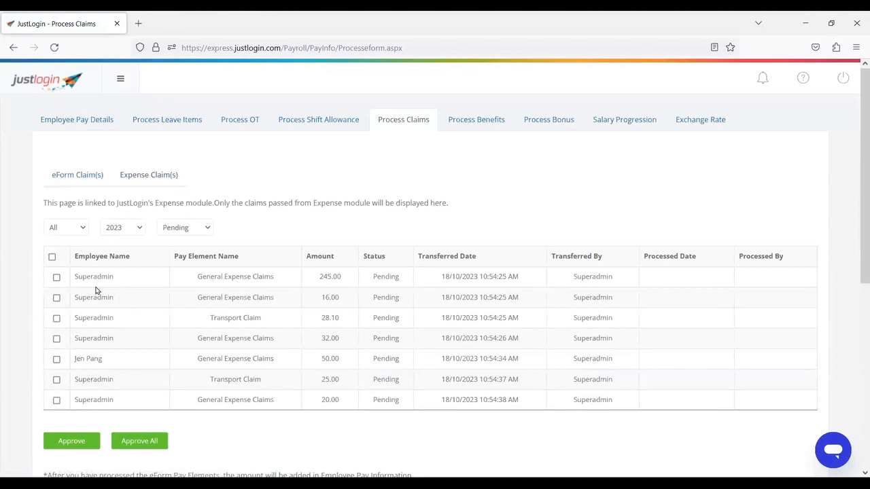
# - Approve the first two pending General Expense Claims, 245.00 and 16.00, and dismiss the confirmation
pyautogui.click(57, 278)
pyautogui.click(71, 446)
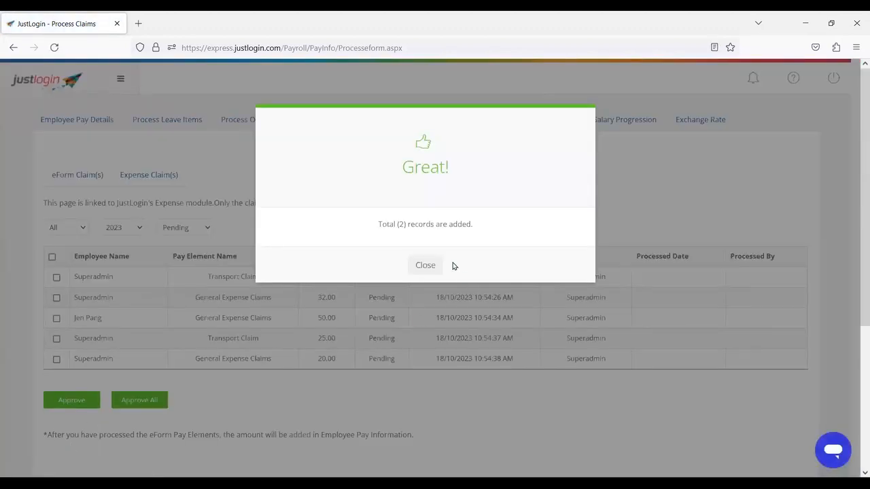
pyautogui.click(427, 266)
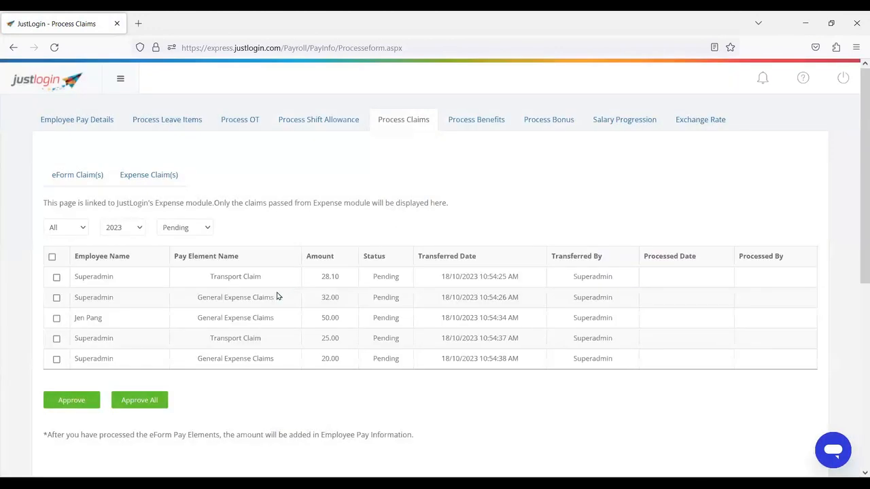
# - Approve the pending Transport Claim of 28.10 and dismiss the confirmation
pyautogui.click(57, 277)
pyautogui.click(72, 401)
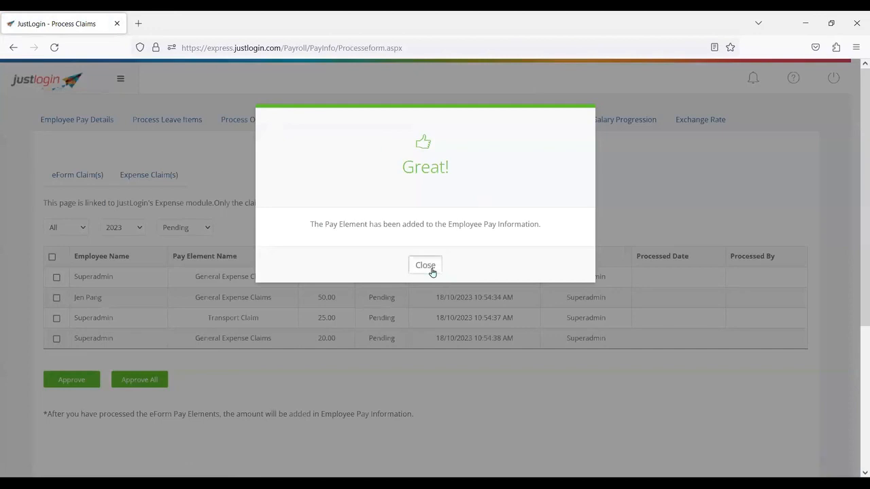
pyautogui.click(431, 269)
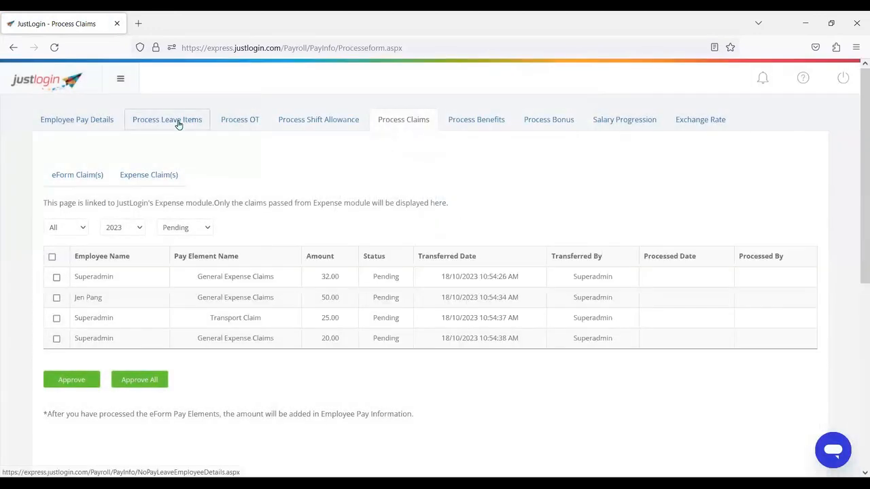
# - Process both pending October 2023 no-pay leave records with the No Pay Leave pay element
pyautogui.click(176, 123)
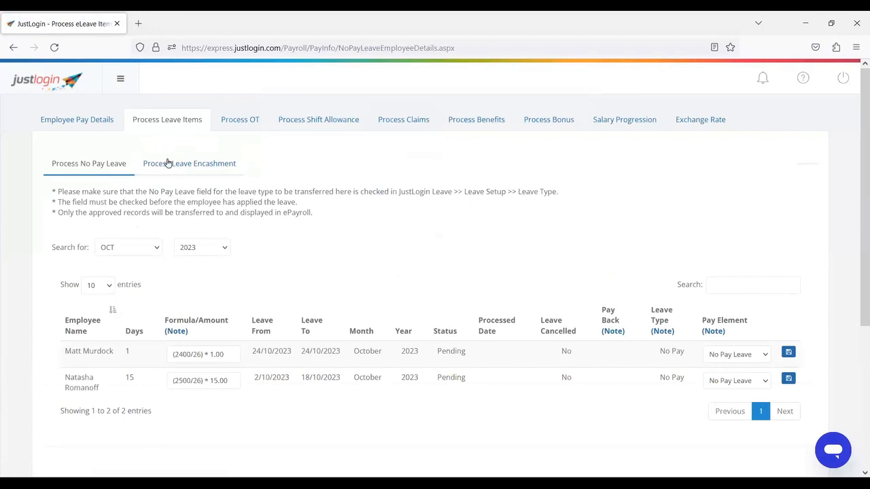
pyautogui.scroll(-1, 542, 217)
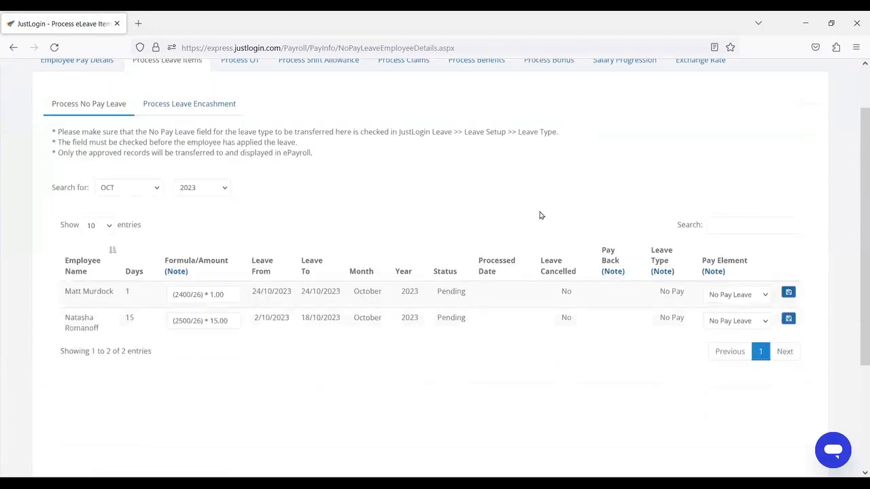
pyautogui.scroll(1, 359, 202)
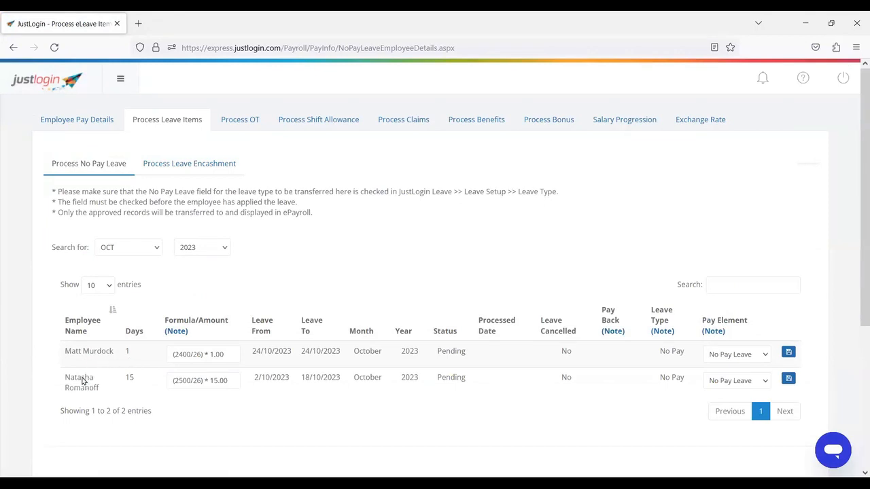
pyautogui.click(789, 354)
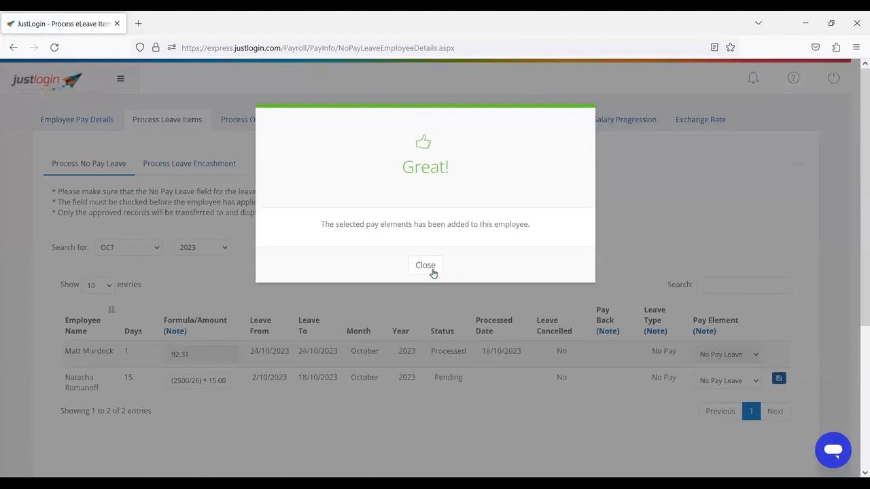
pyautogui.click(433, 272)
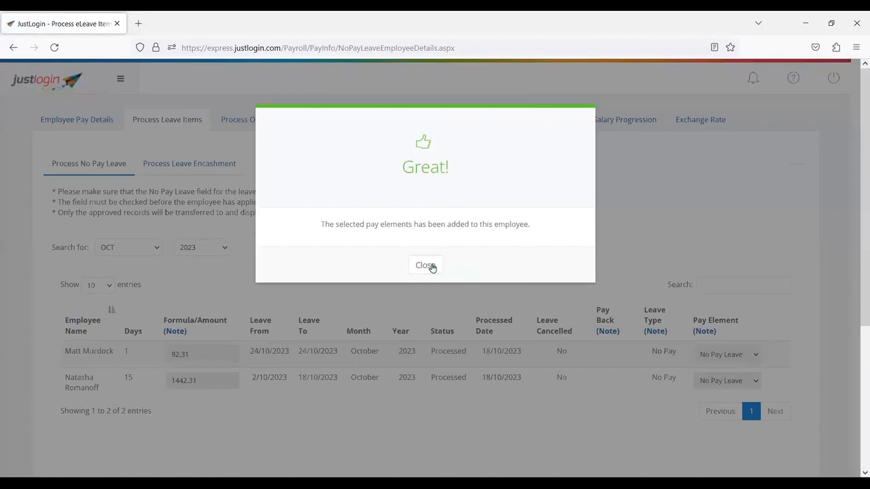
pyautogui.click(426, 265)
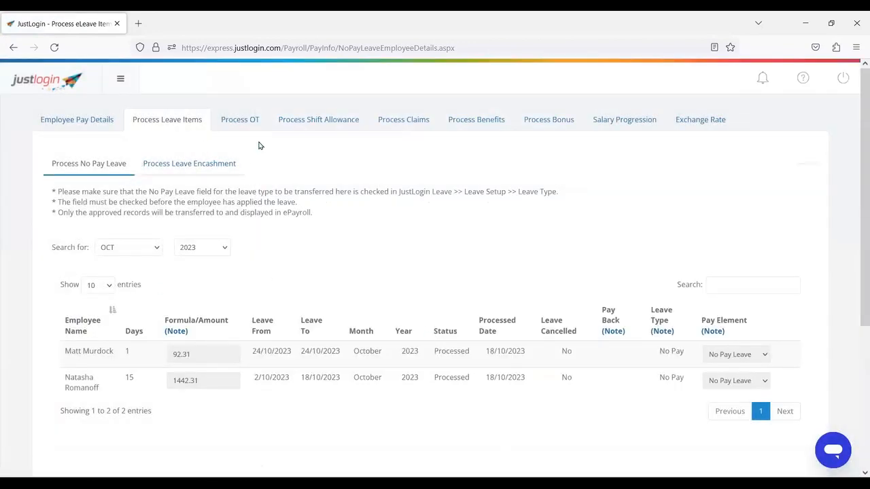
# - Open the Marketing employee's pay information from the employee pay details to check the no-pay leave deduction
pyautogui.click(96, 125)
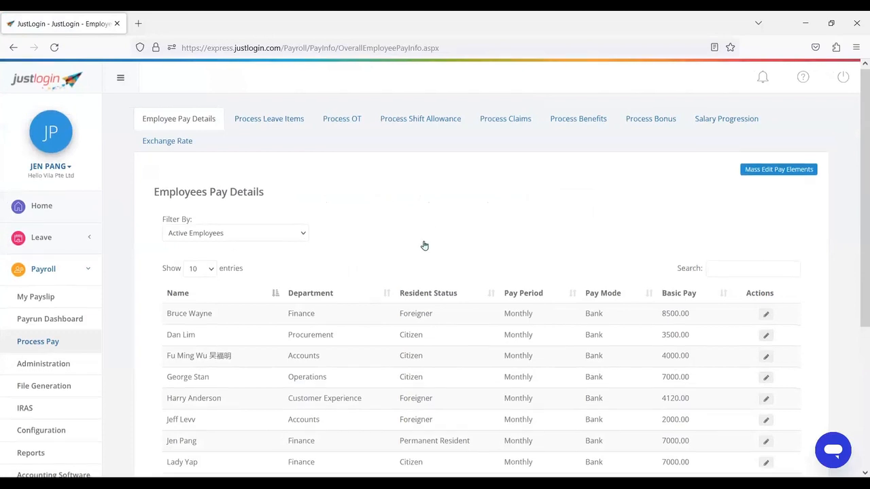
pyautogui.scroll(-2, 361, 282)
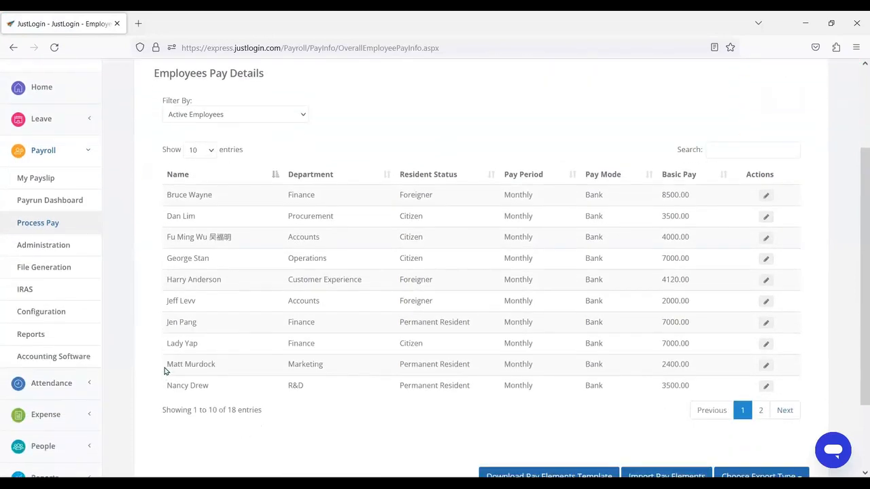
pyautogui.moveTo(165, 370); pyautogui.dragTo(225, 368)
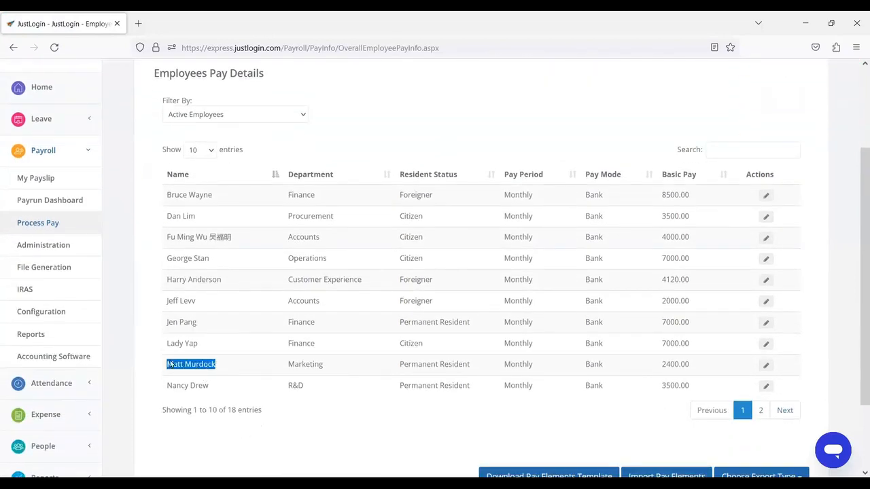
pyautogui.click(766, 372)
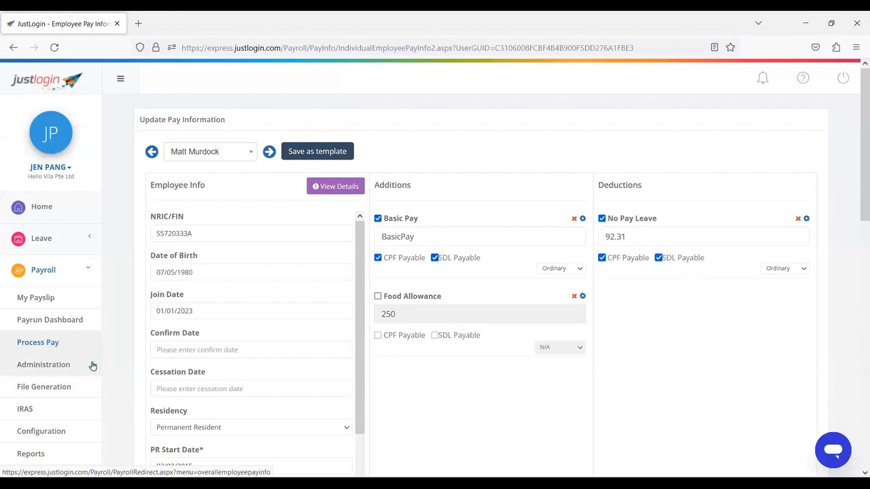
# - Open the payrun page, preview the new payrun version and go back to the previous one
pyautogui.click(56, 348)
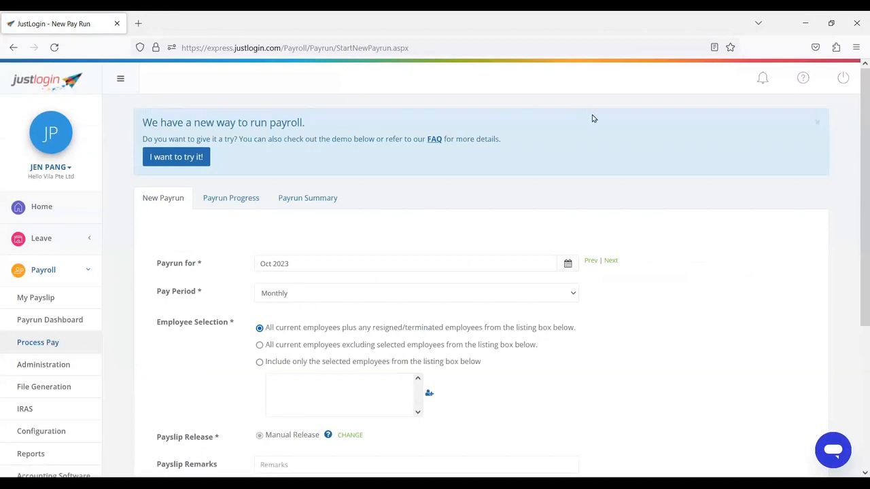
pyautogui.click(176, 158)
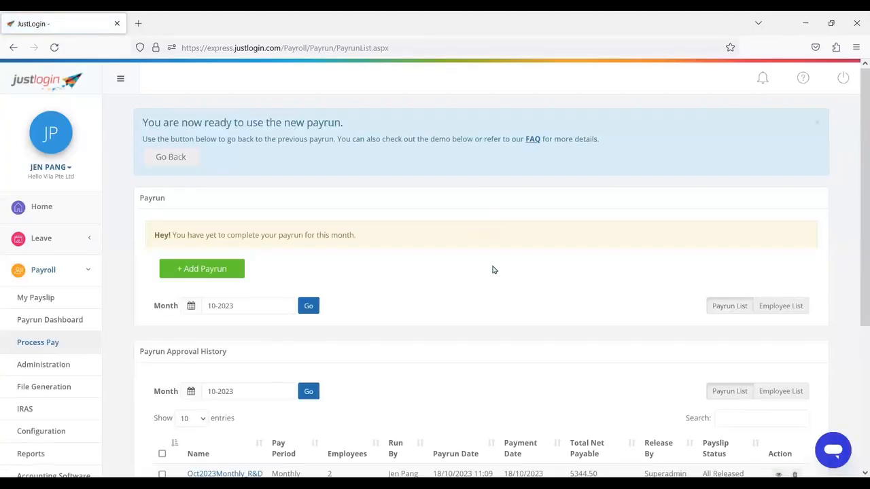
pyautogui.click(162, 159)
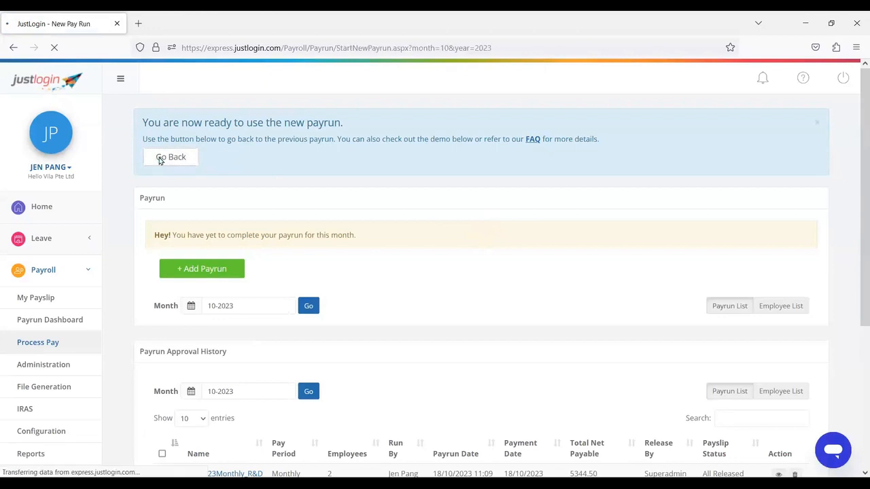
# - Review the new payrun form's settings for Oct 2023, including employee selection, payslip release, payroll period and payment date
pyautogui.scroll(-2, 350, 179)
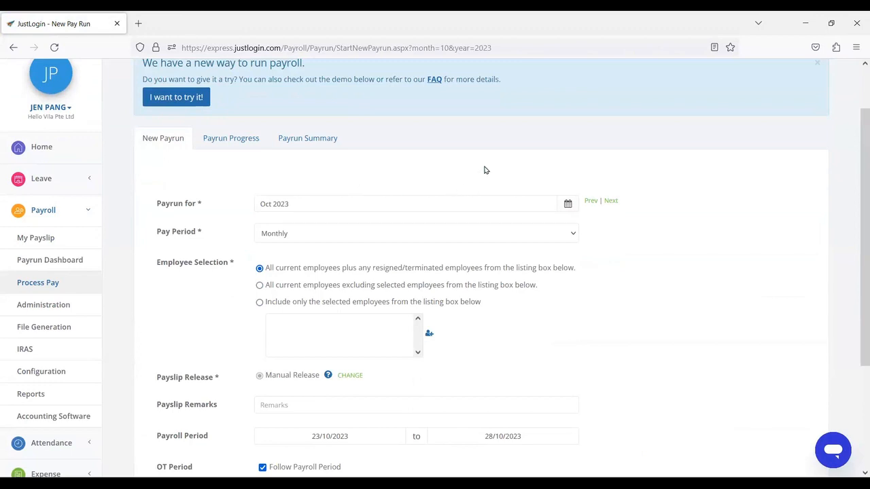
pyautogui.scroll(-1, 485, 170)
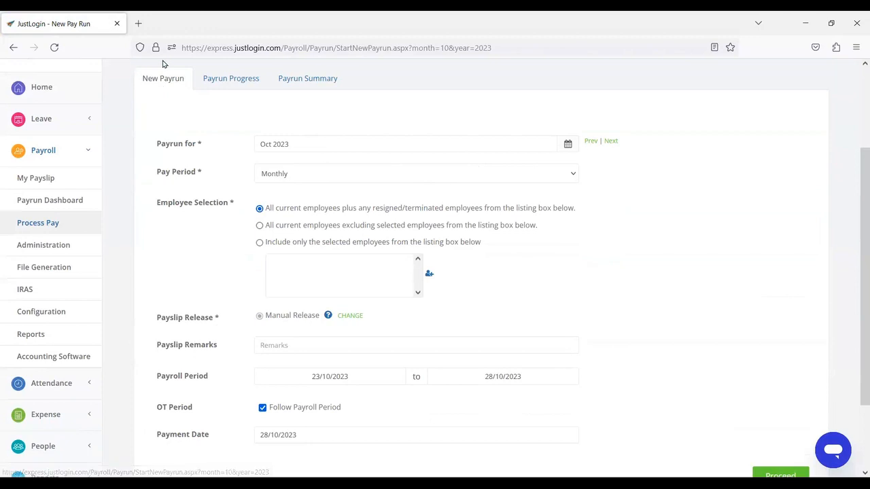
pyautogui.scroll(-1, 213, 110)
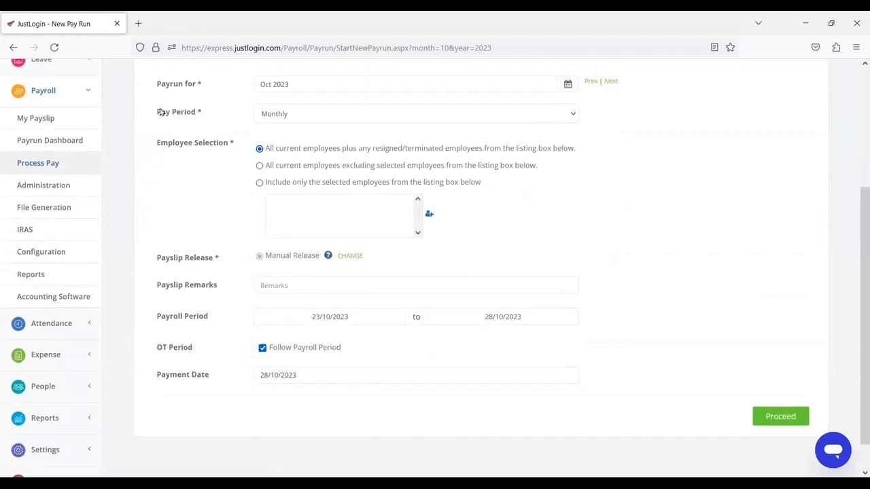
pyautogui.scroll(1, 272, 125)
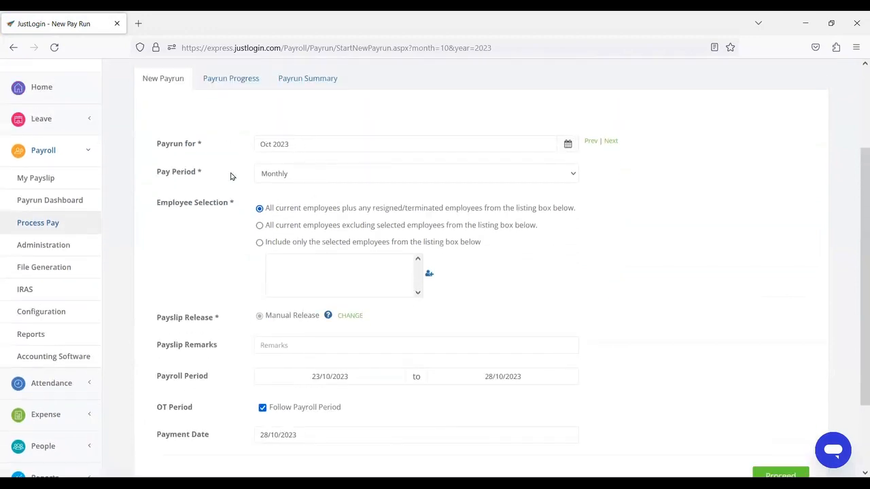
pyautogui.moveTo(160, 202); pyautogui.dragTo(241, 206)
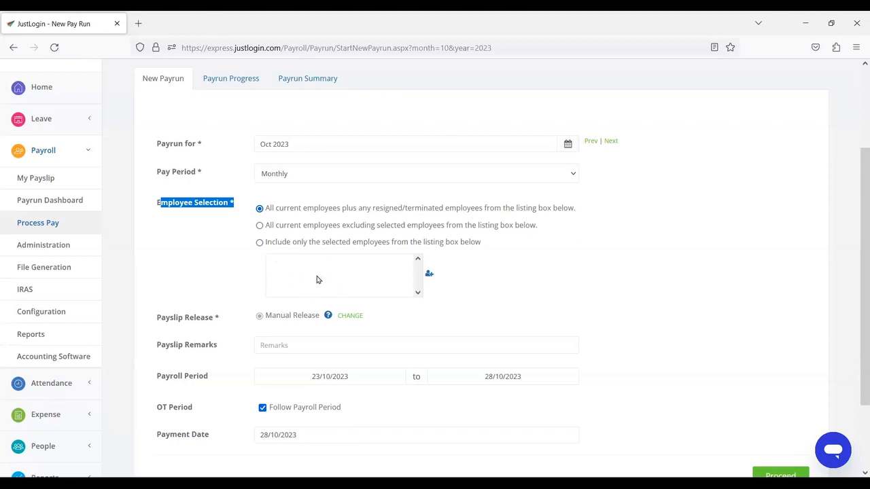
pyautogui.scroll(-1, 294, 271)
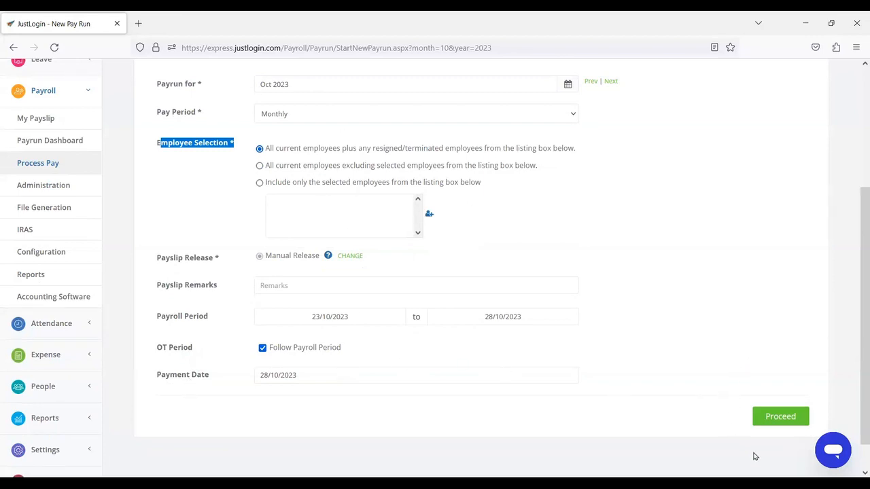
pyautogui.scroll(2, 677, 367)
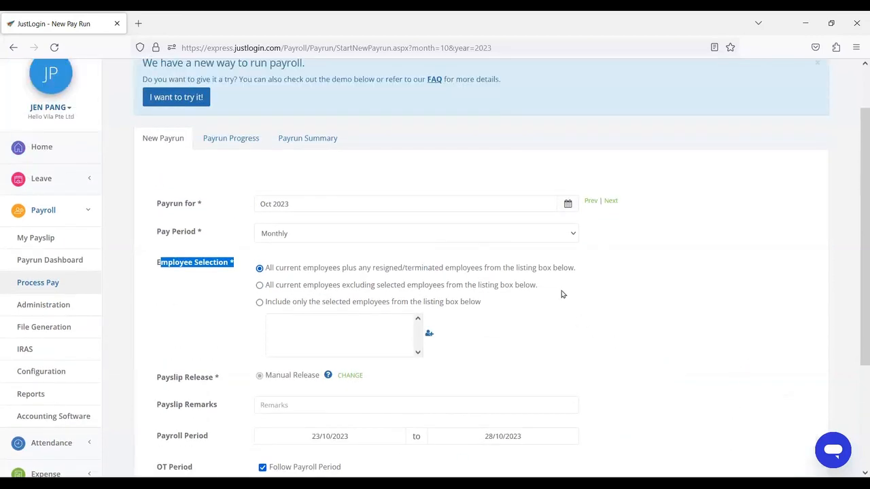
# - View the Oct 2023 payrun progress with its approved employees, and the payrun summary
pyautogui.click(241, 142)
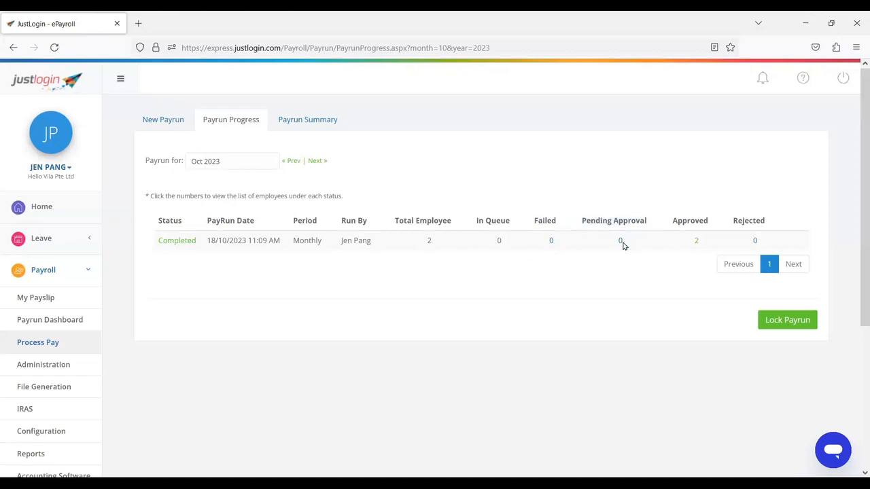
pyautogui.click(697, 242)
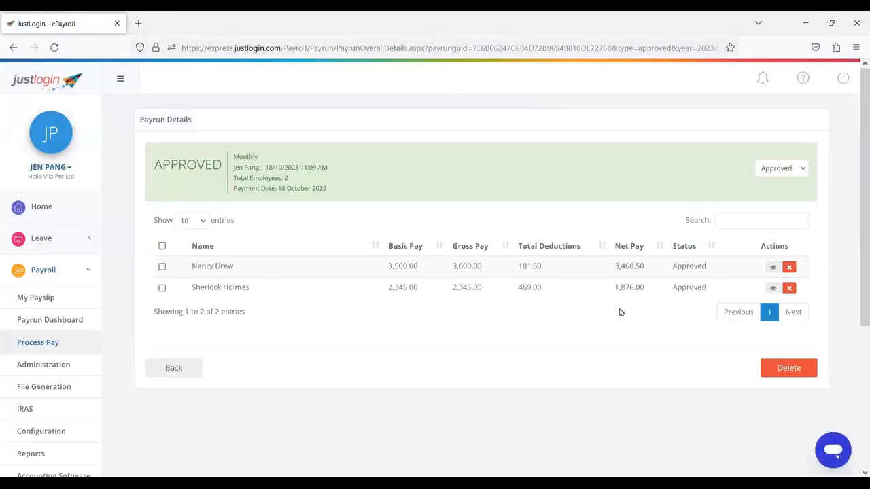
pyautogui.click(181, 374)
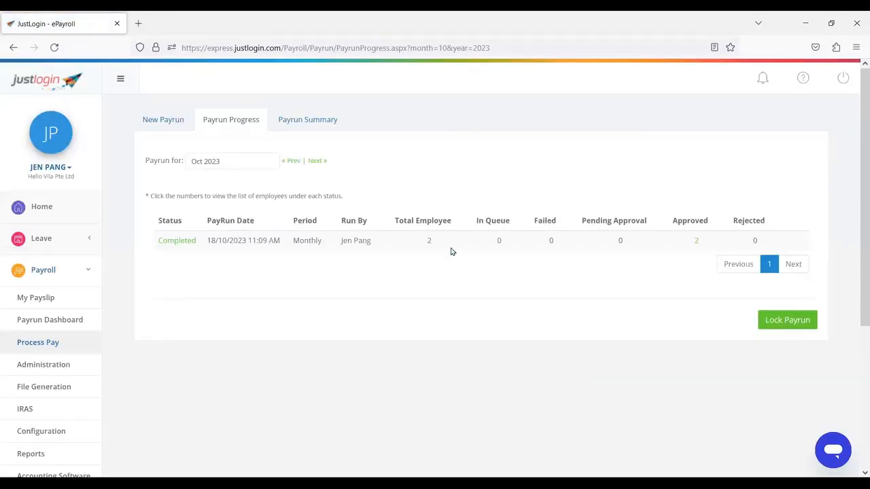
pyautogui.click(313, 120)
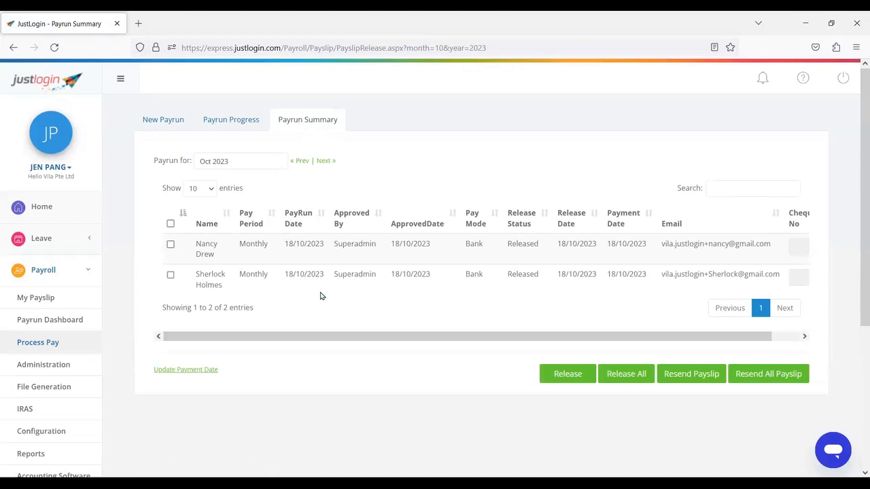
# - Return to the new payrun form and switch to the new way of running payroll
pyautogui.click(153, 128)
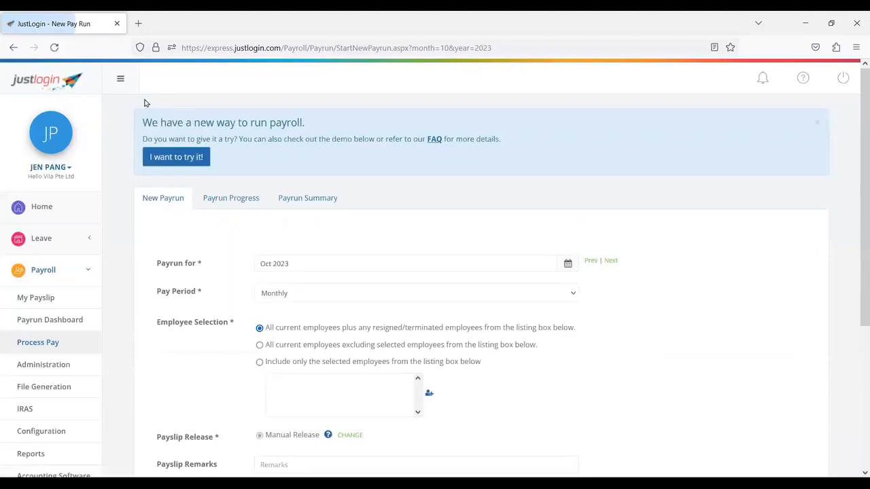
pyautogui.click(174, 163)
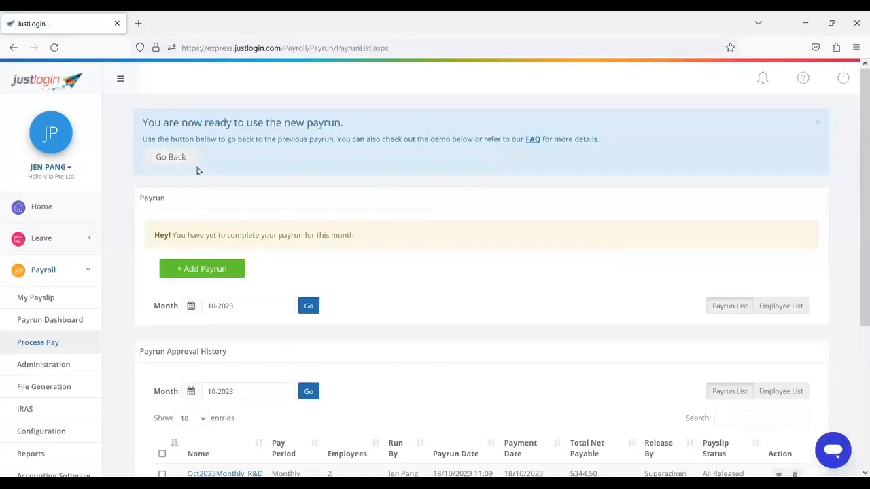
# - Review the October 2023 payrun list and the payrun approval history
pyautogui.scroll(-3, 854, 340)
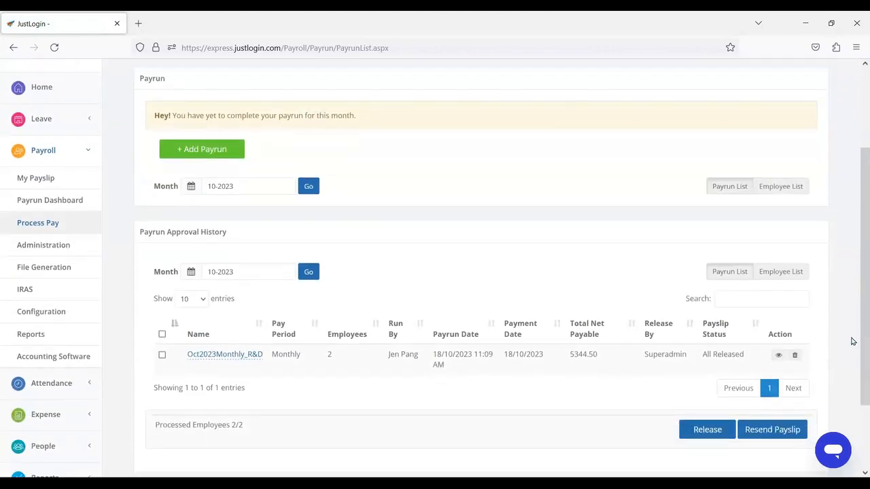
pyautogui.scroll(2, 853, 341)
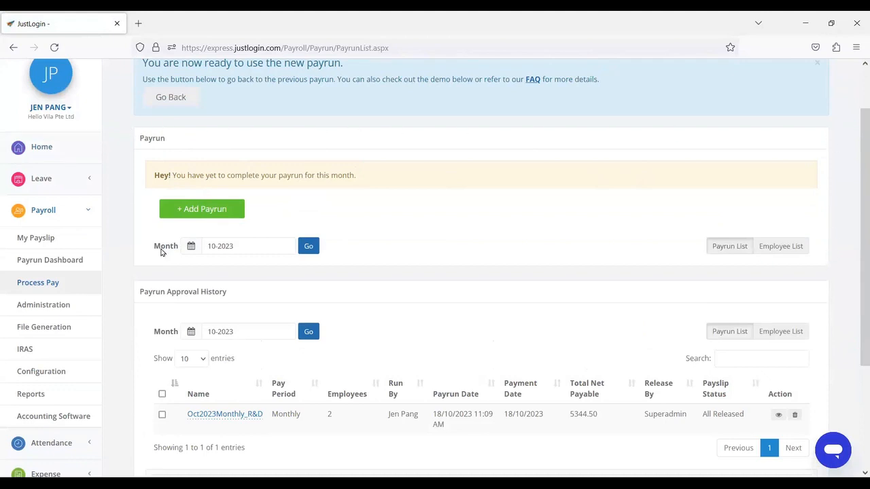
pyautogui.scroll(-2, 131, 170)
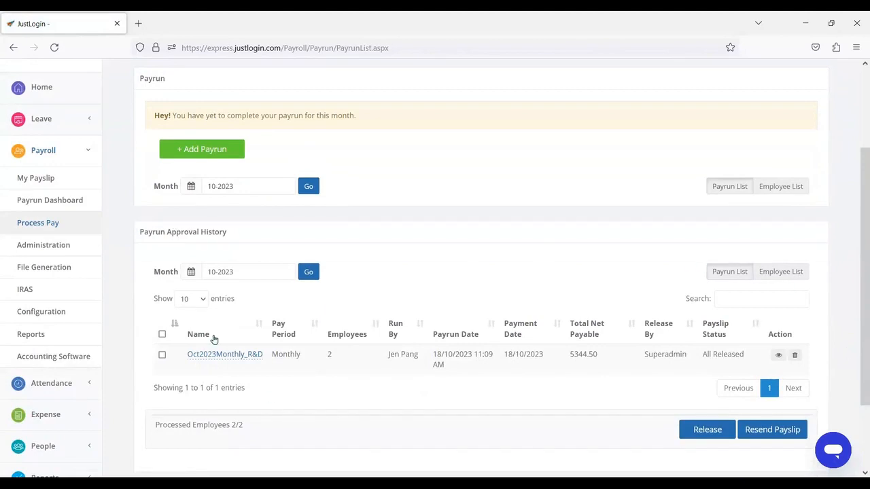
pyautogui.scroll(-2, 224, 239)
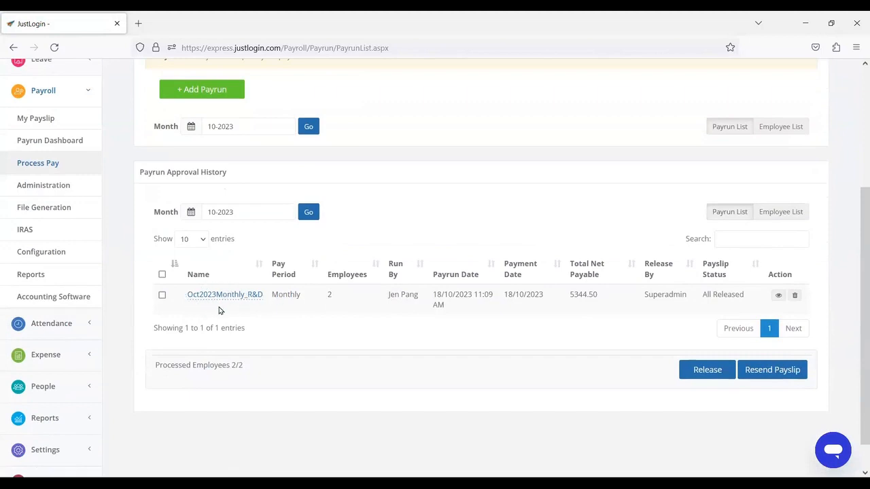
pyautogui.scroll(2, 217, 312)
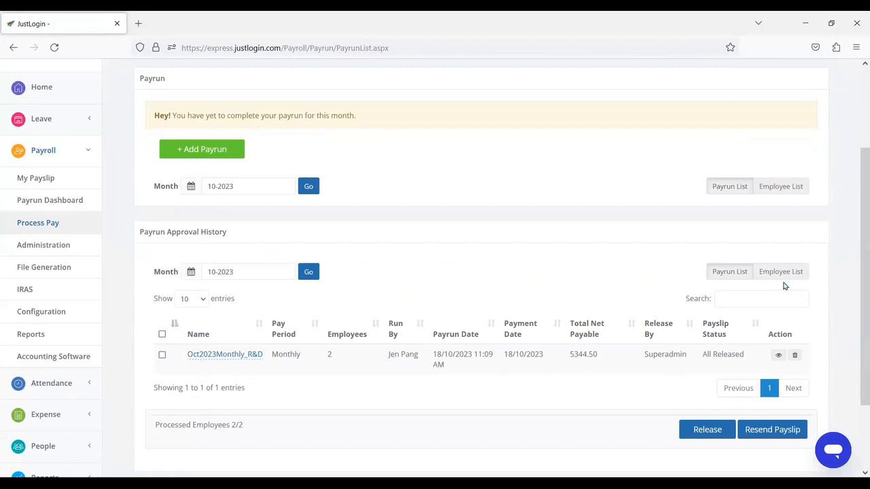
pyautogui.scroll(1, 551, 336)
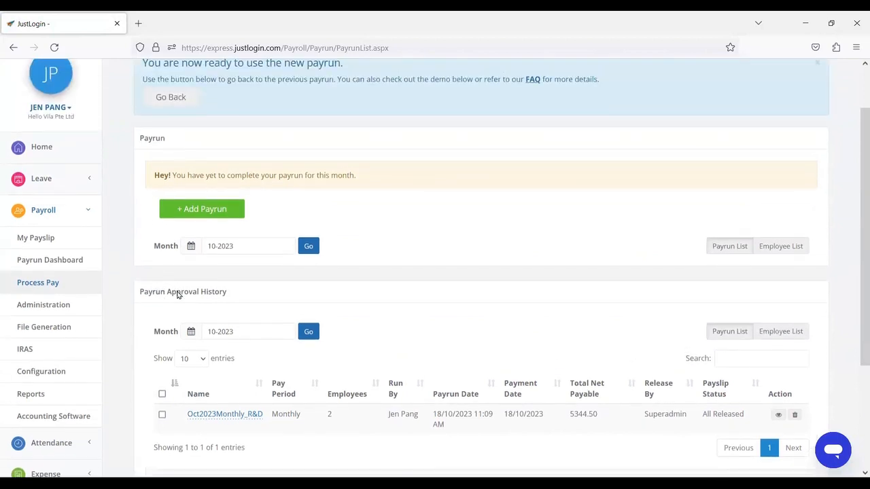
pyautogui.scroll(1, 174, 292)
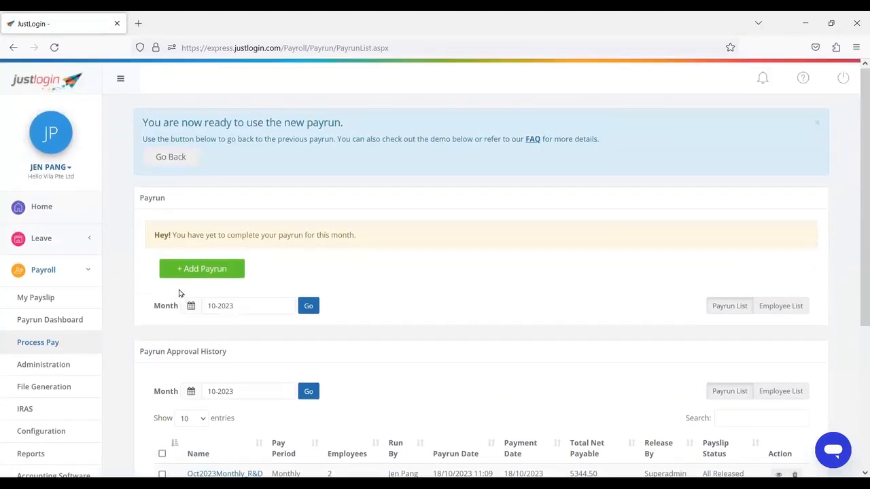
# - Add a new payrun and check the available payrun months, keeping Oct-2023
pyautogui.click(225, 272)
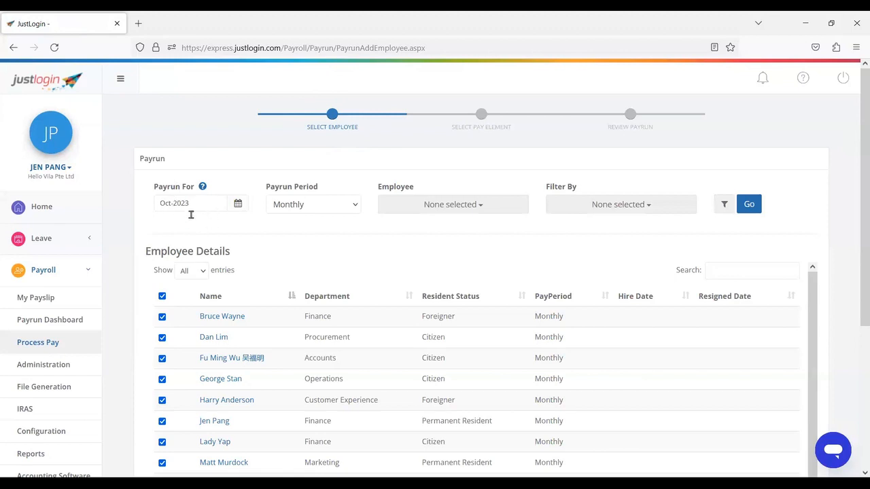
pyautogui.click(236, 205)
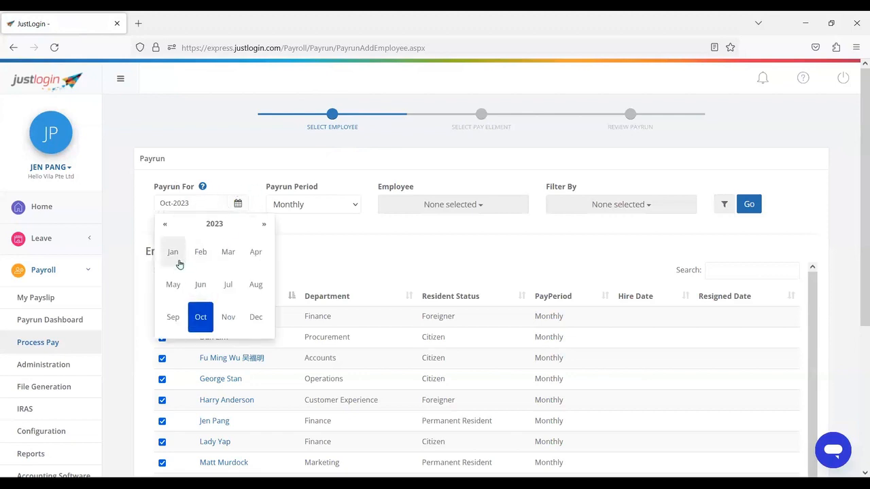
pyautogui.click(354, 255)
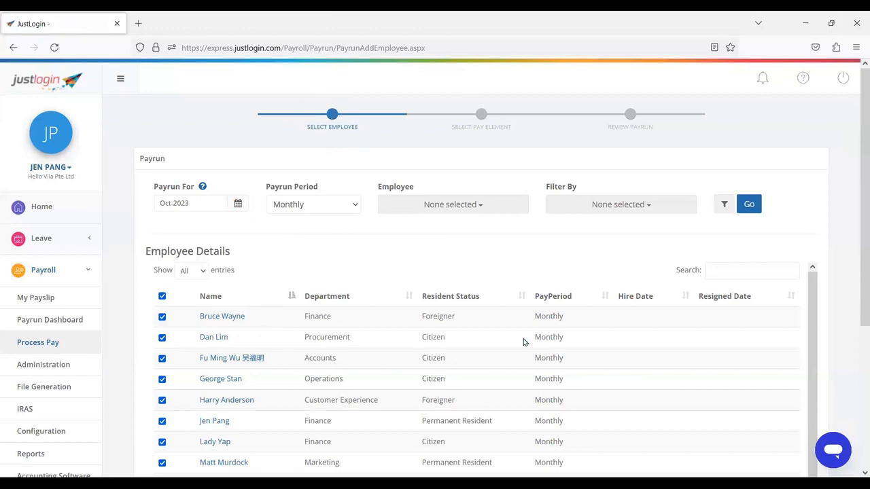
# - Try the Fortnightly and Adhoc payrun periods and set the period back to Monthly
pyautogui.click(303, 201)
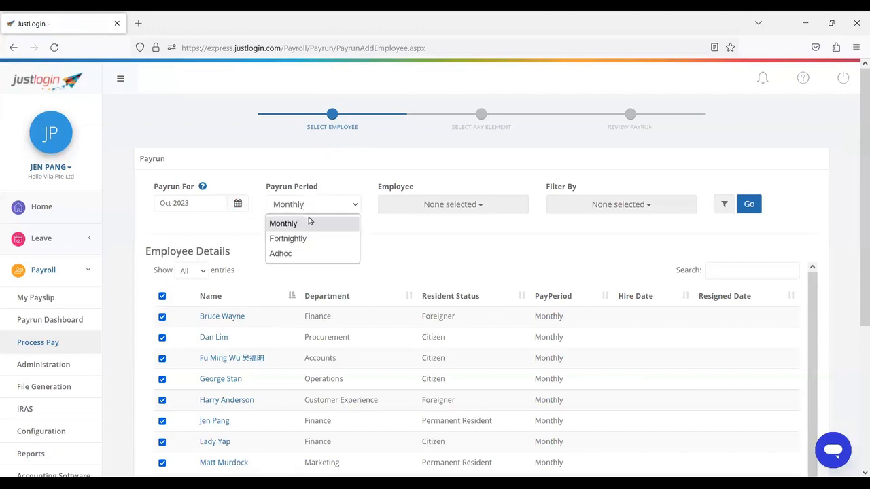
pyautogui.click(310, 239)
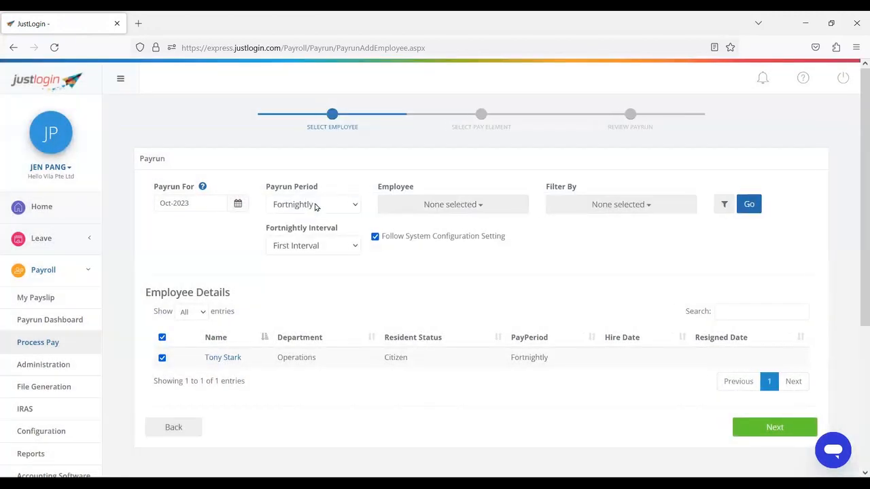
pyautogui.click(315, 204)
pyautogui.click(305, 256)
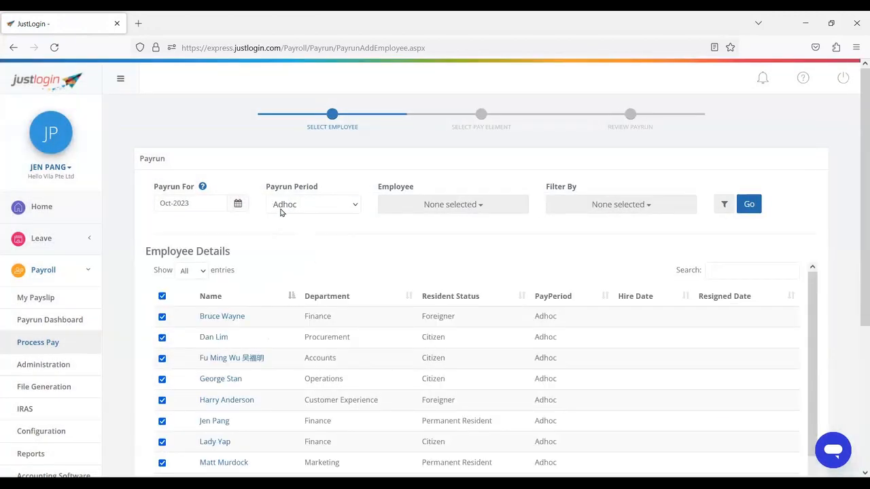
pyautogui.click(280, 212)
pyautogui.click(286, 226)
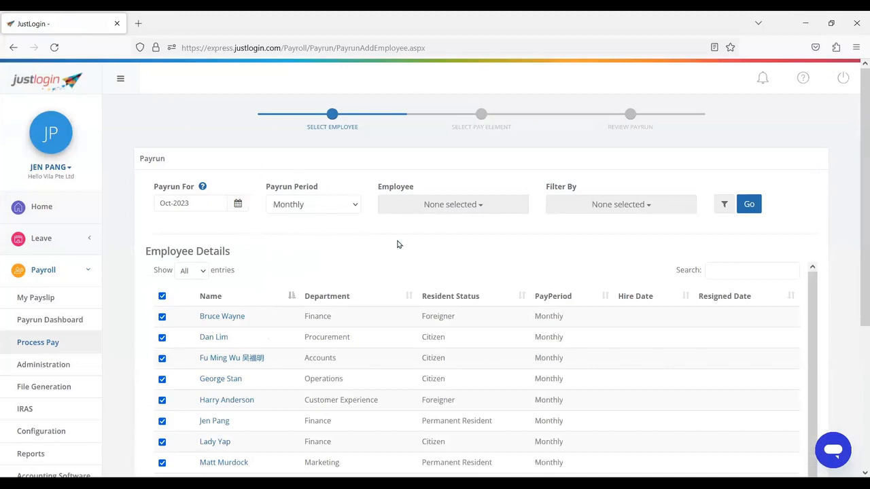
# - Limit the payrun's employee list to the Operations department and apply the filter
pyautogui.moveTo(381, 188); pyautogui.dragTo(416, 206)
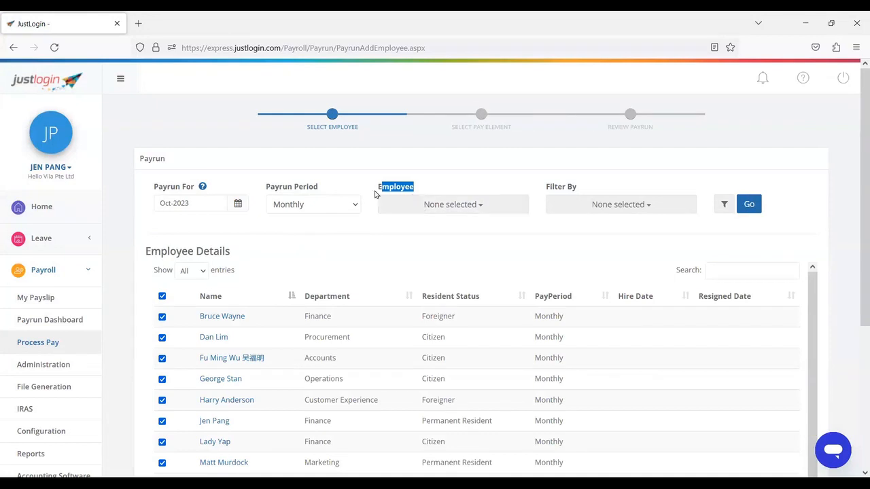
pyautogui.click(448, 205)
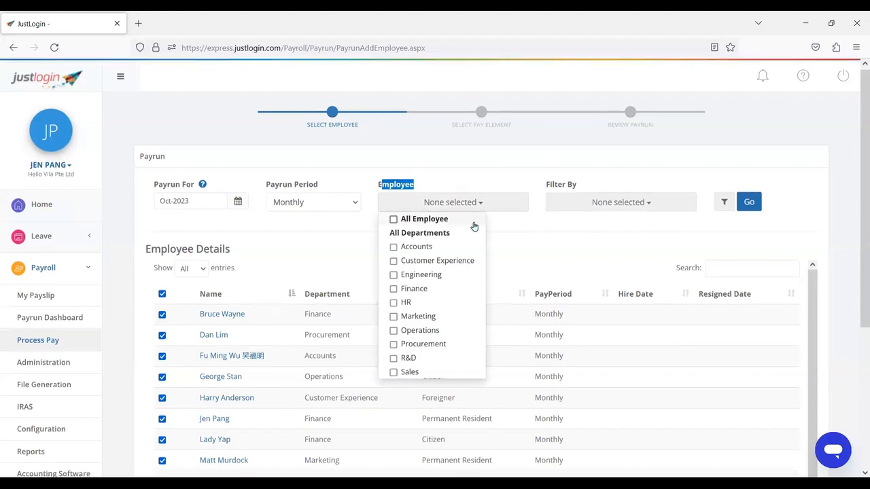
pyautogui.scroll(-1, 471, 227)
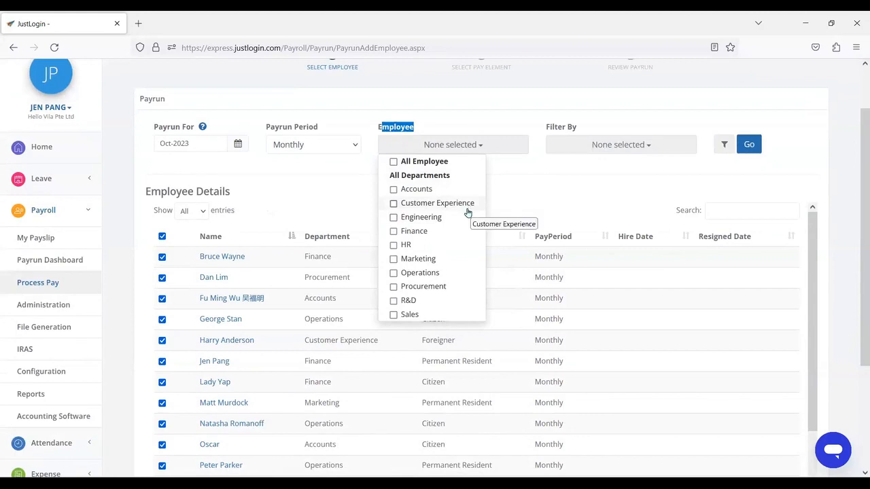
pyautogui.click(524, 184)
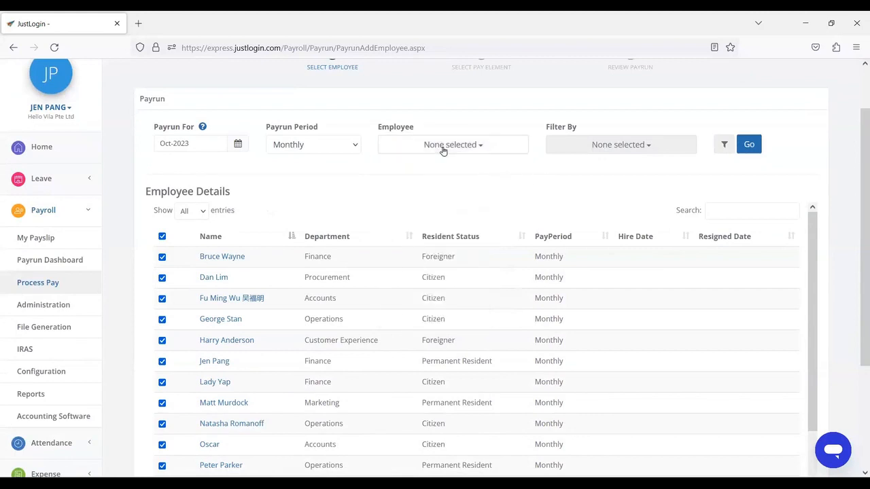
pyautogui.click(442, 149)
pyautogui.click(393, 274)
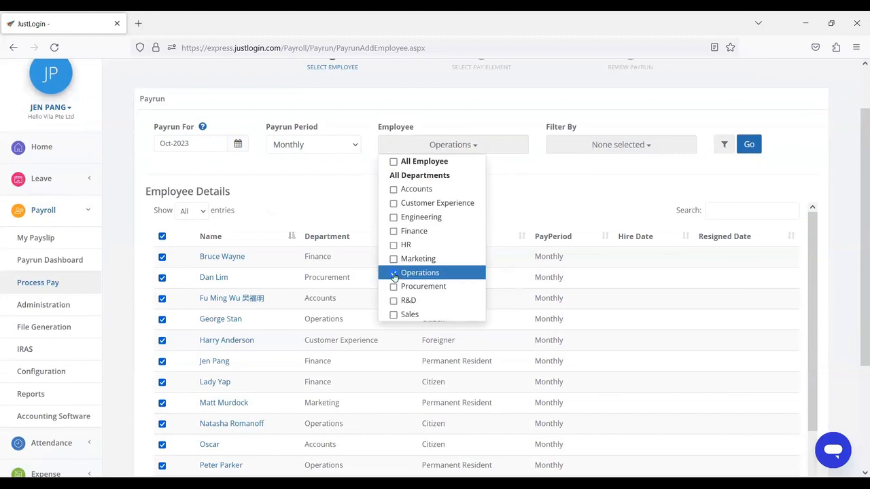
pyautogui.click(534, 184)
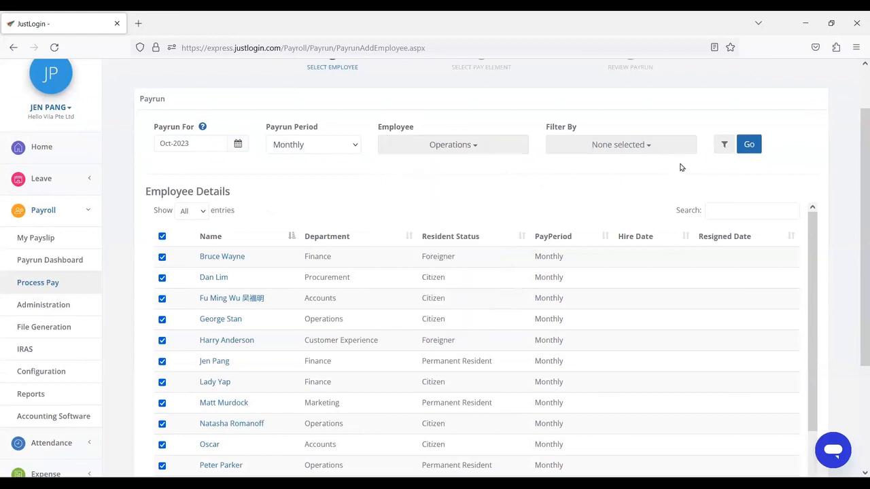
pyautogui.click(754, 150)
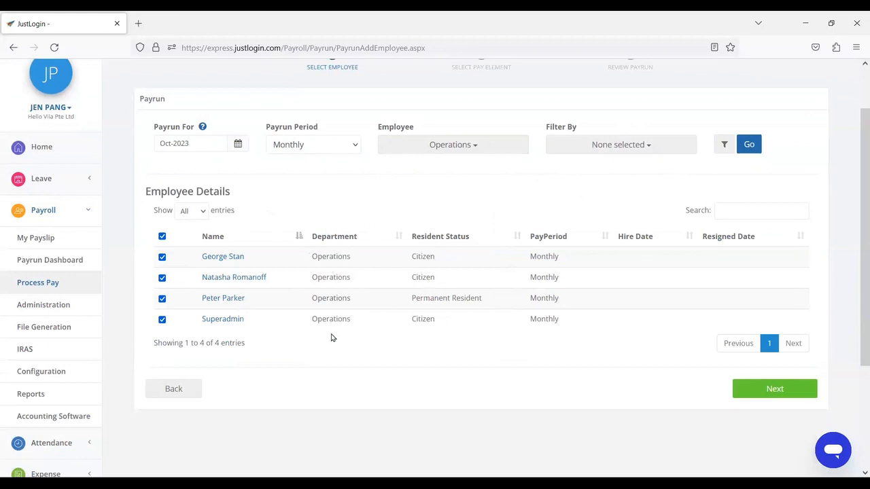
# - Try the Active Employees, New Hires and Resignees filter options one at a time and clear them all
pyautogui.click(601, 150)
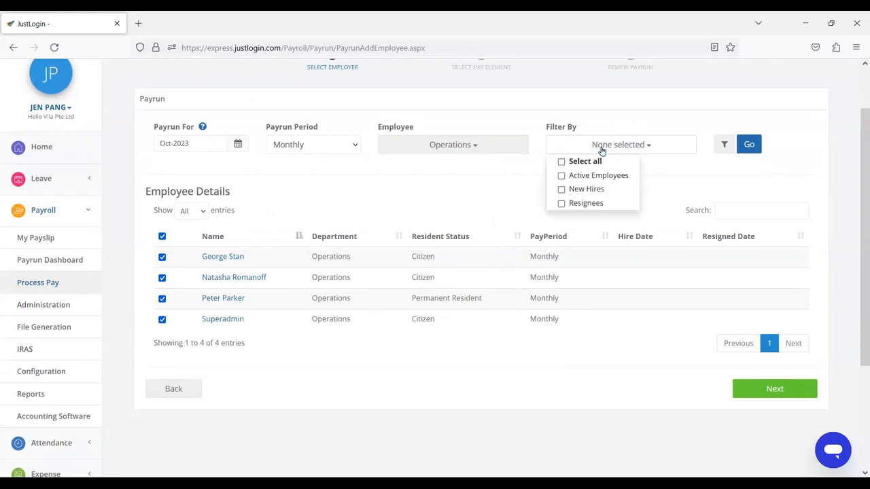
pyautogui.click(562, 178)
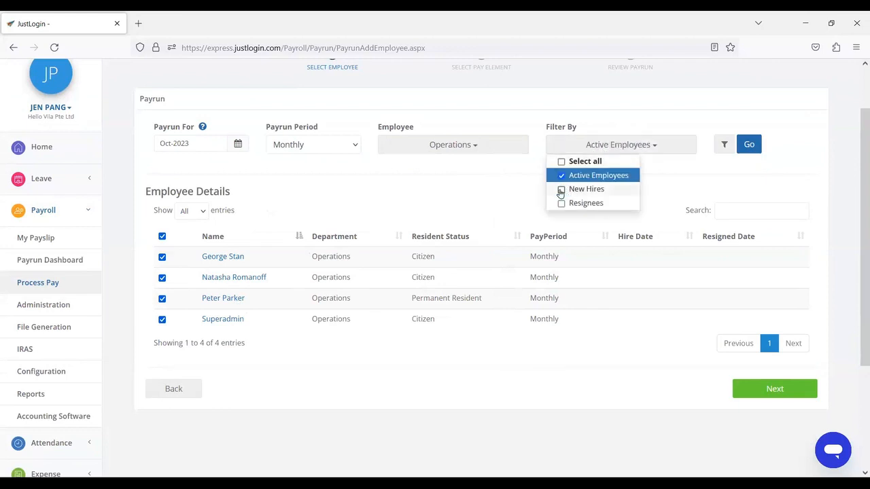
pyautogui.click(561, 193)
pyautogui.click(562, 175)
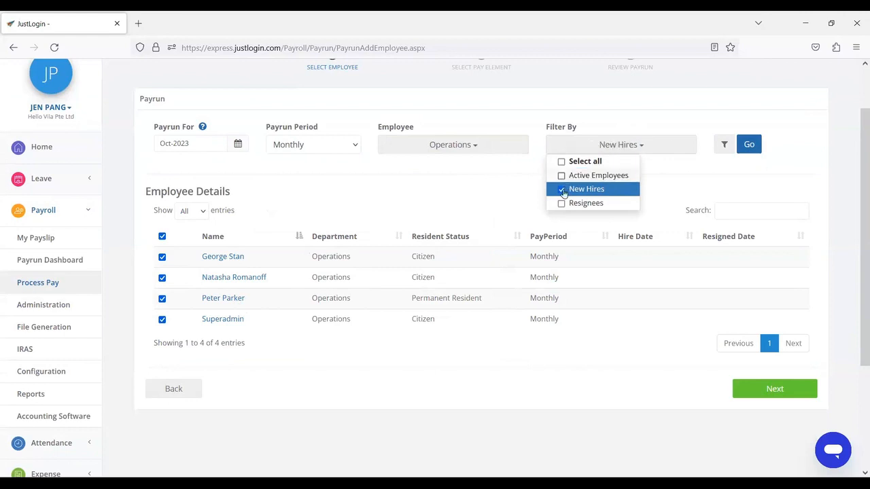
pyautogui.click(561, 189)
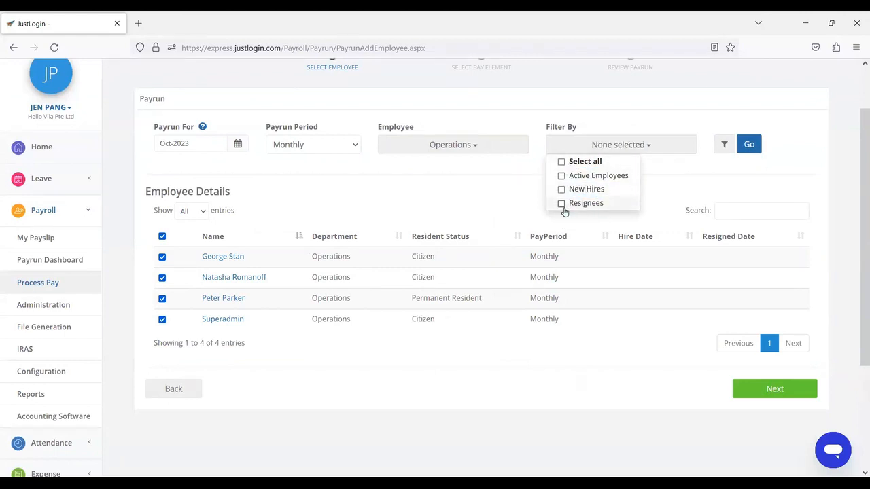
pyautogui.click(563, 206)
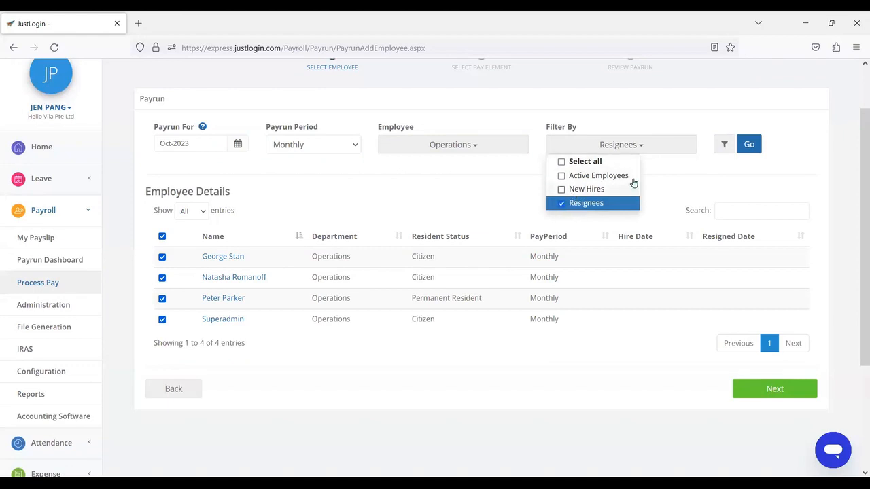
pyautogui.click(561, 204)
# - Examine the additional payrun settings for payroll period, OT period, payment date and remarks, and collapse them again
pyautogui.click(724, 145)
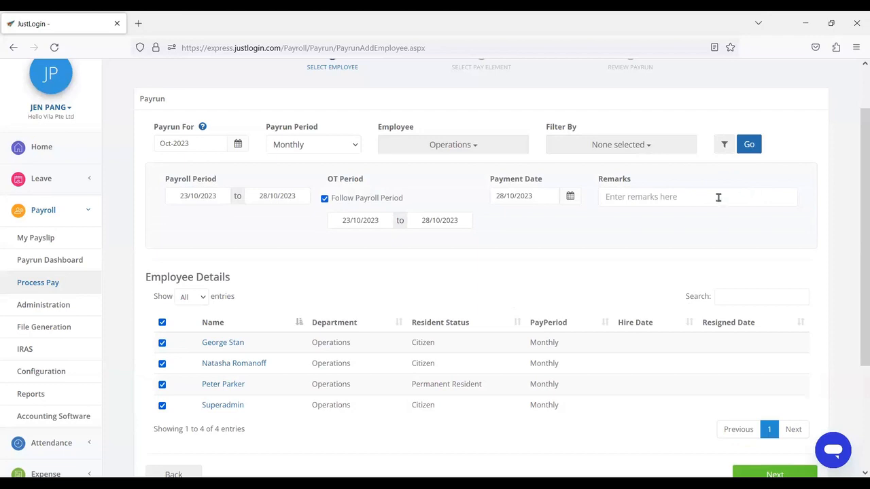
pyautogui.click(199, 197)
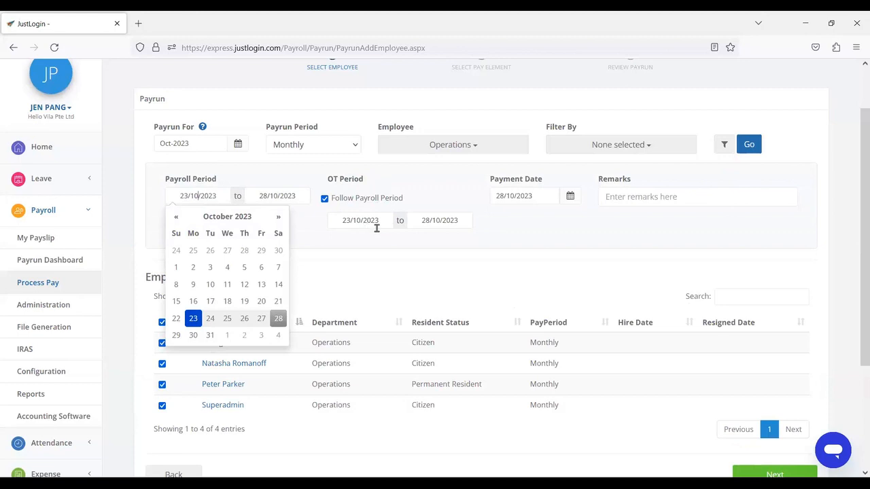
pyautogui.click(572, 246)
pyautogui.click(517, 196)
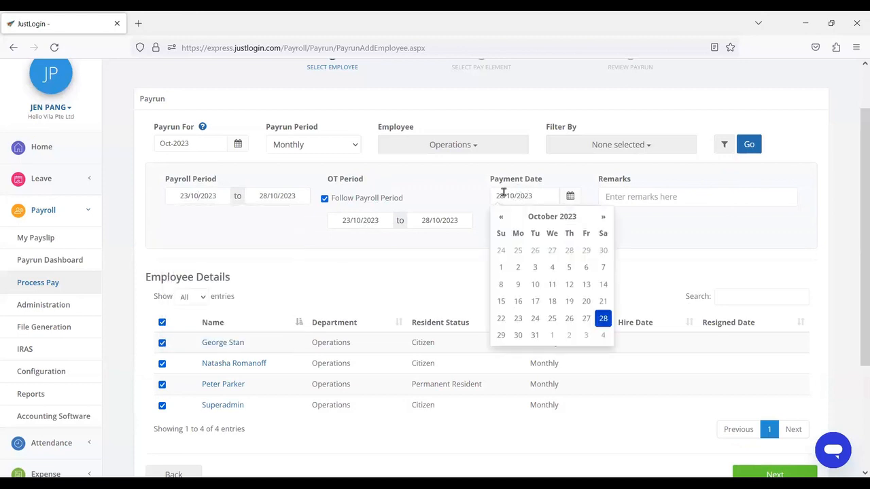
pyautogui.click(653, 222)
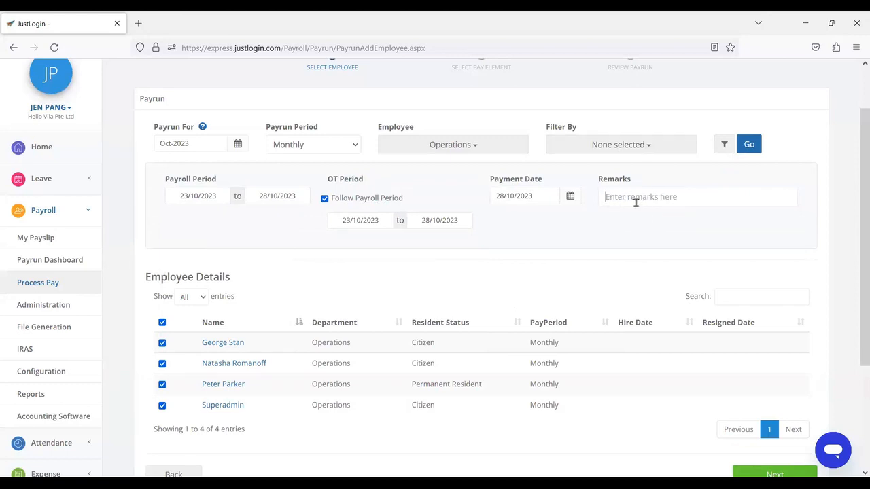
pyautogui.click(724, 146)
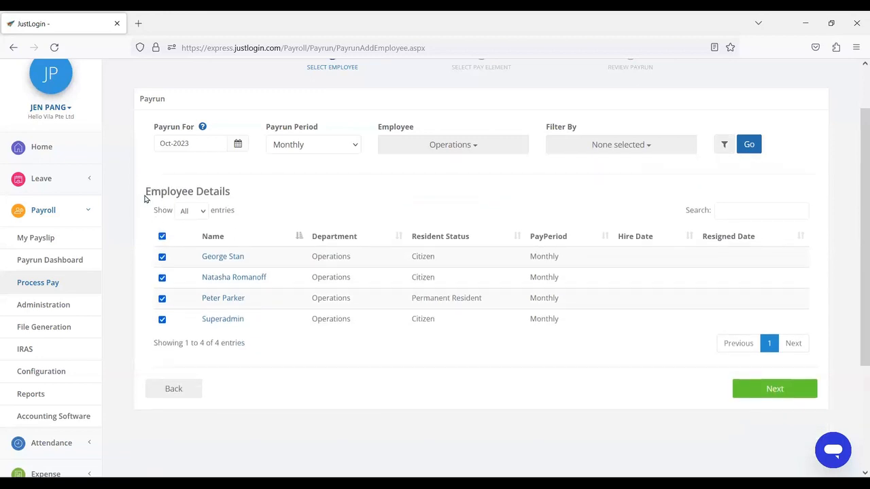
# - Keep all listed Operations employees included in the payrun and continue to the pay element stage
pyautogui.moveTo(145, 198); pyautogui.dragTo(256, 199)
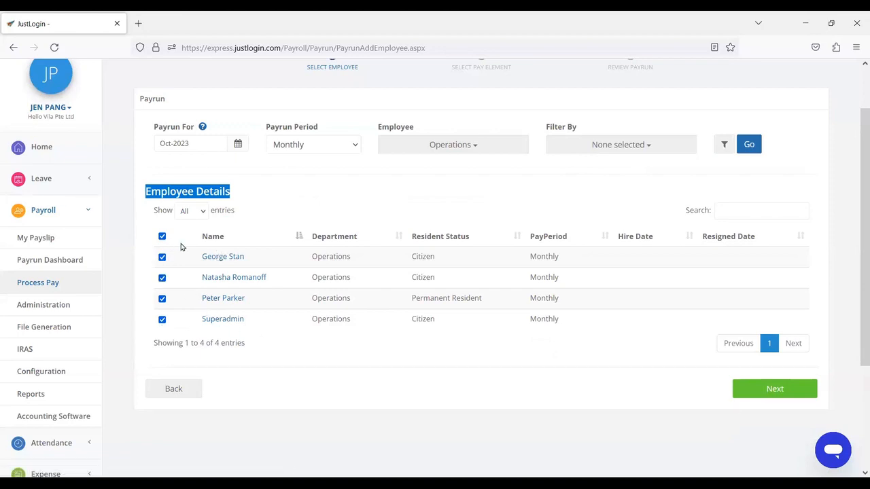
pyautogui.click(162, 321)
pyautogui.click(163, 320)
pyautogui.click(597, 366)
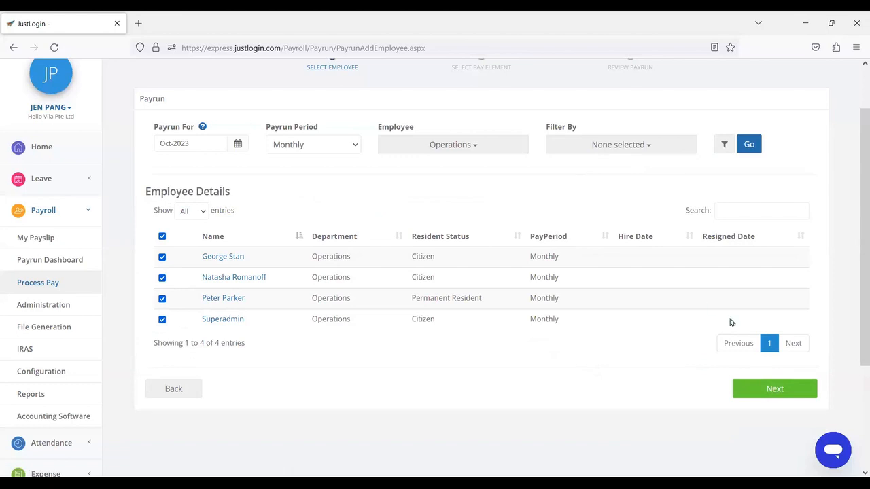
pyautogui.click(773, 398)
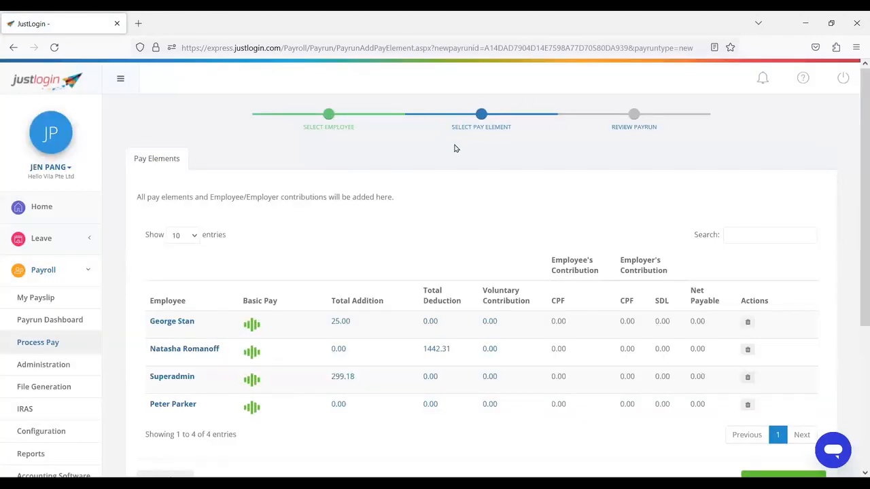
pyautogui.scroll(-2, 431, 195)
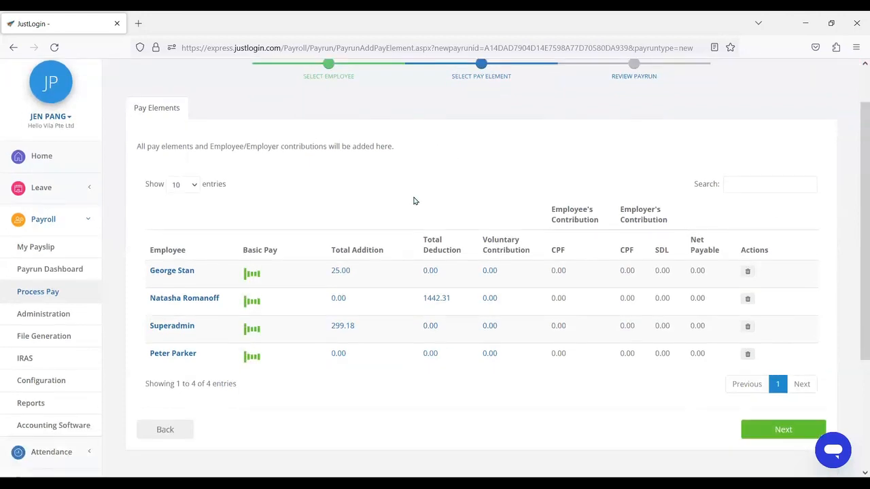
# - Examine the failed employee record in the pay element list and open its error fix to review the employee's information
pyautogui.scroll(1, 420, 194)
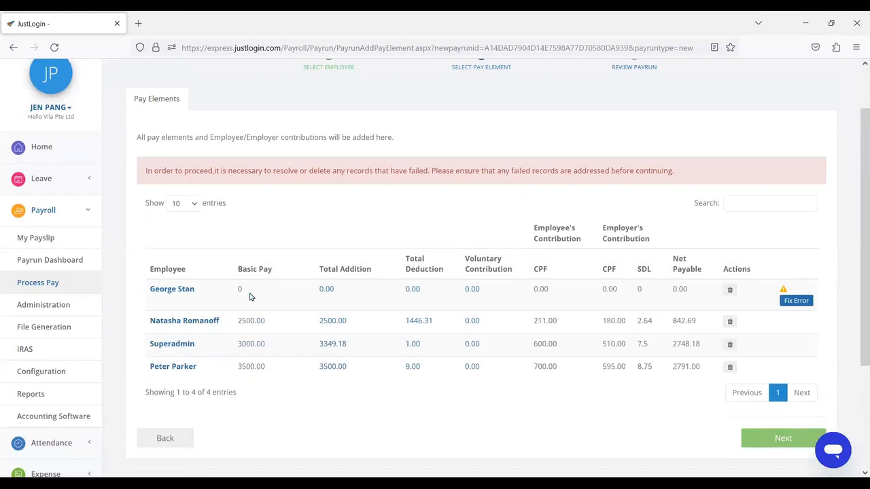
pyautogui.scroll(1, 269, 266)
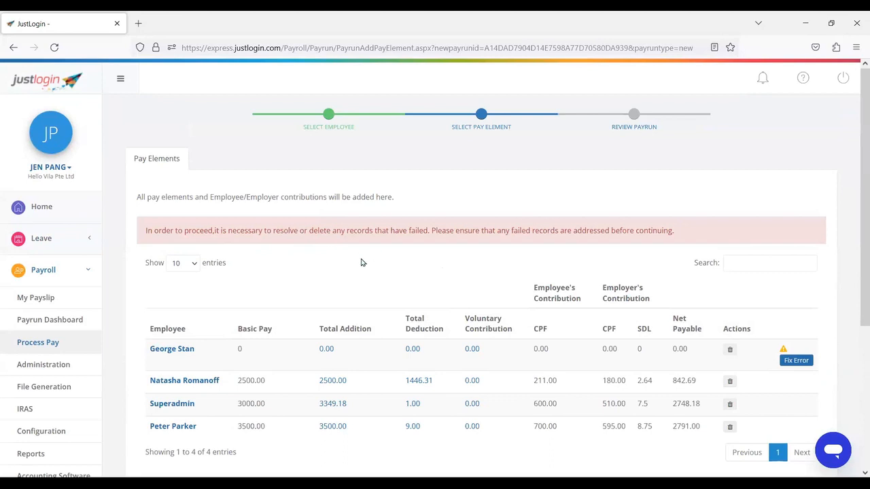
pyautogui.scroll(-2, 414, 289)
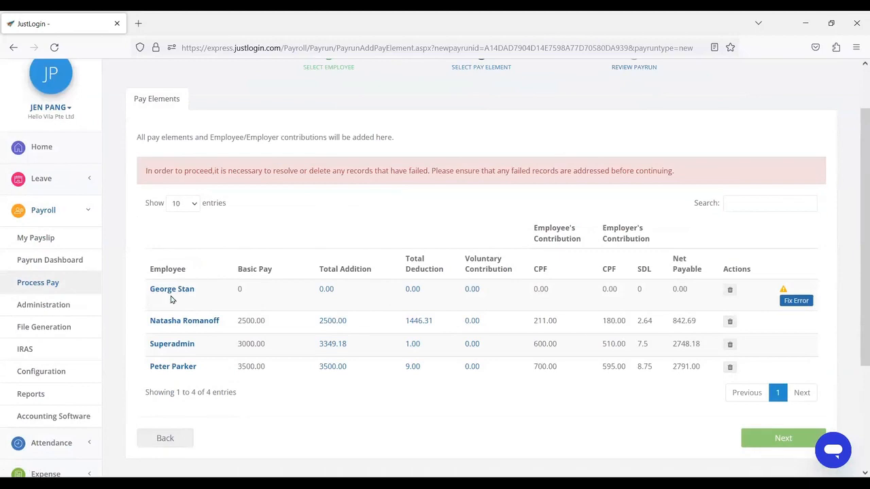
pyautogui.click(796, 303)
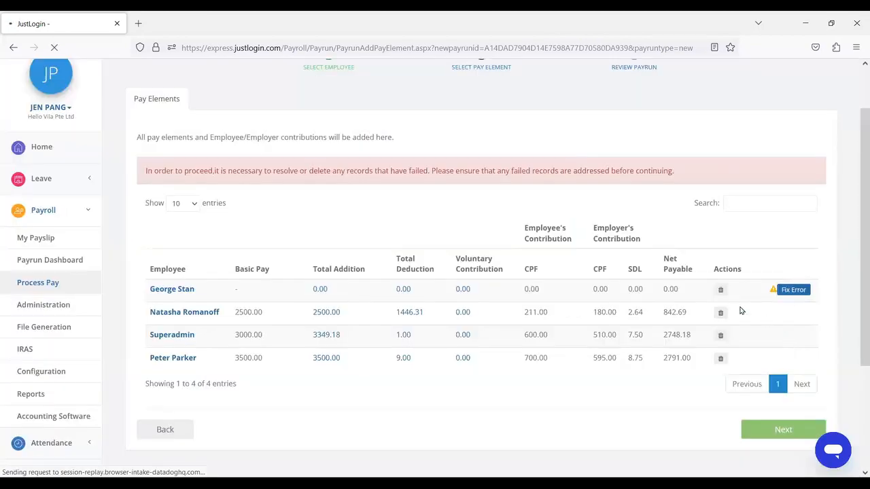
pyautogui.click(775, 289)
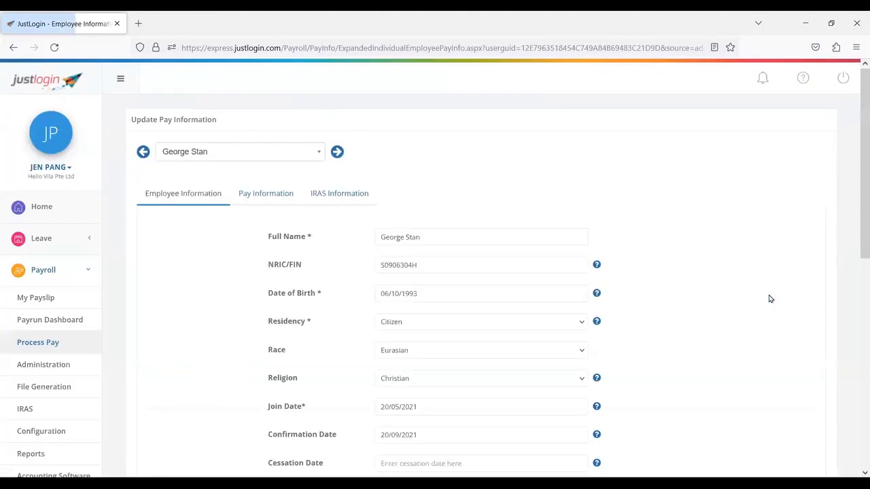
pyautogui.scroll(-5, 421, 363)
pyautogui.scroll(-3, 429, 370)
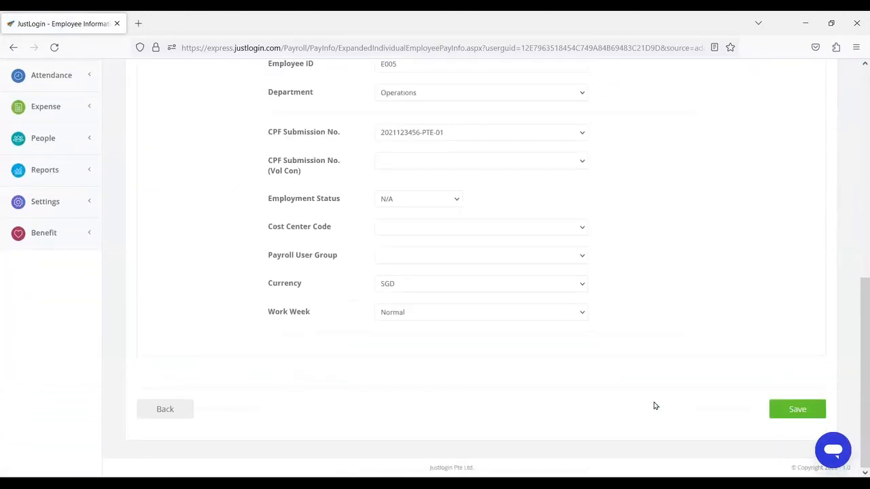
# - Return to the pay element stage and delete the failed employee record from the payrun
pyautogui.click(166, 410)
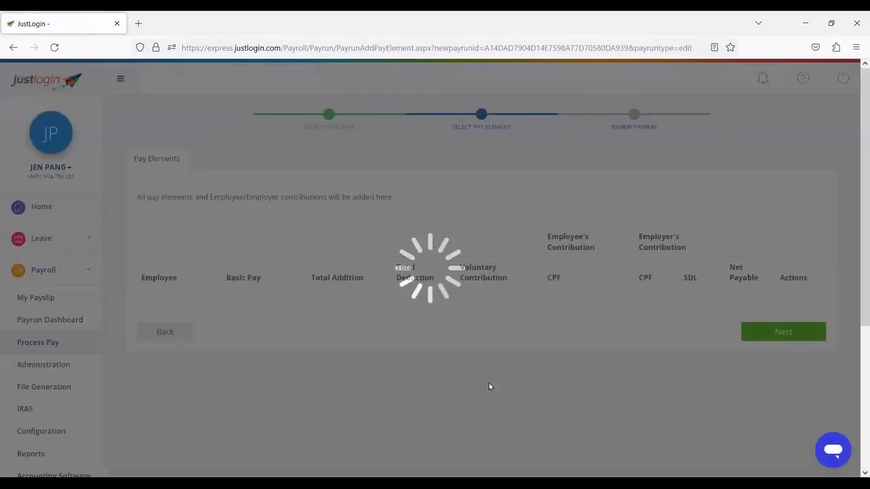
pyautogui.scroll(-1, 492, 363)
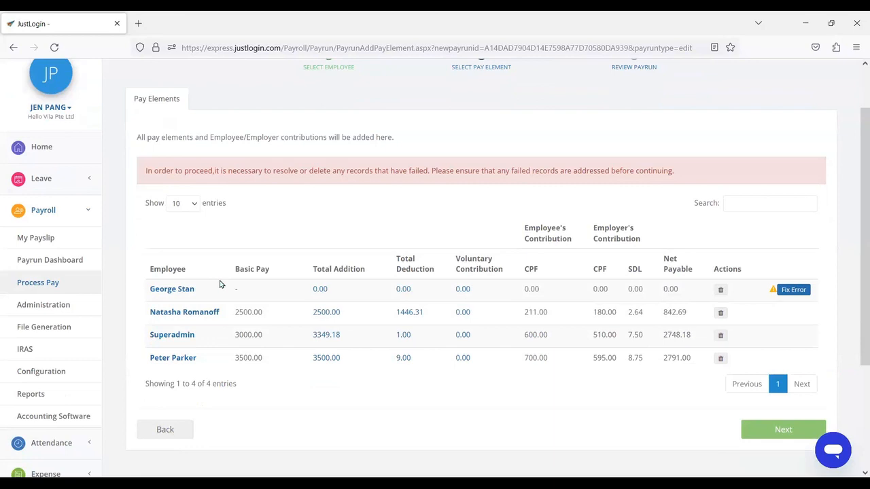
pyautogui.click(722, 291)
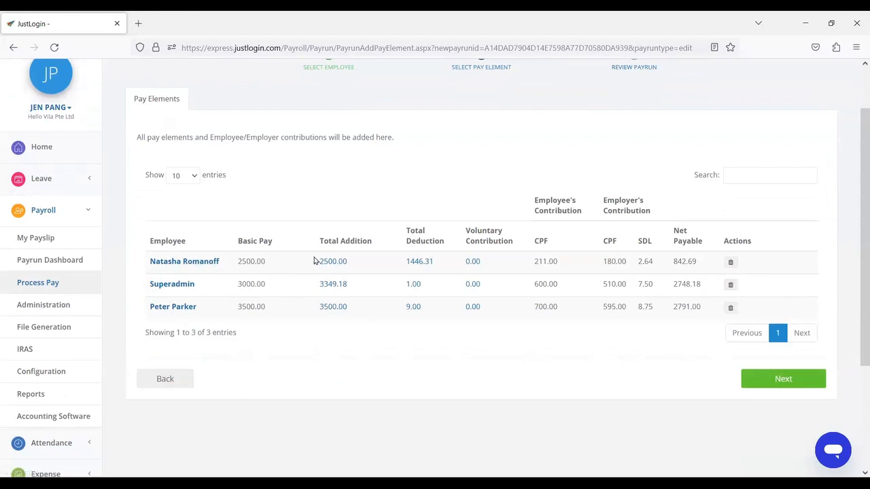
# - Expand the remarks of the employee with 2500.00 basic pay, open the remarks entry and cancel it
pyautogui.click(203, 268)
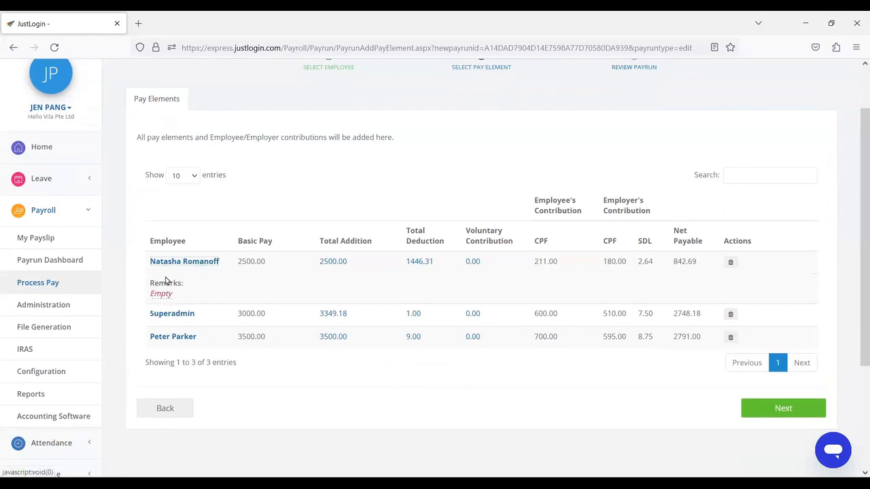
pyautogui.click(164, 297)
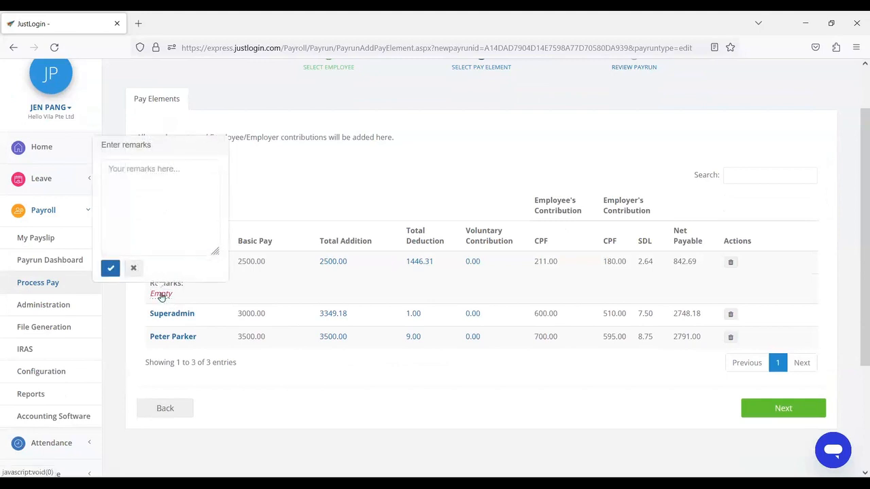
pyautogui.click(135, 270)
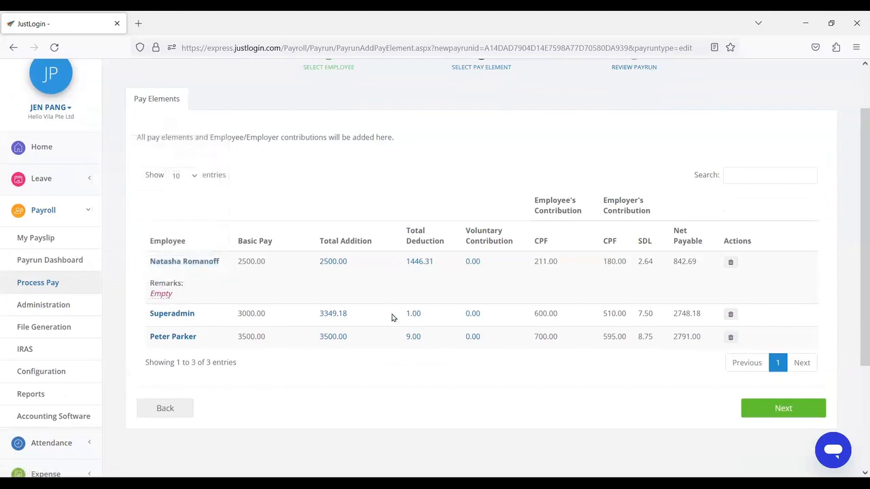
# - Expand the same employee's total addition, open the recurring Bonus - Female Staff amount for editing and cancel it
pyautogui.moveTo(319, 242); pyautogui.dragTo(373, 243)
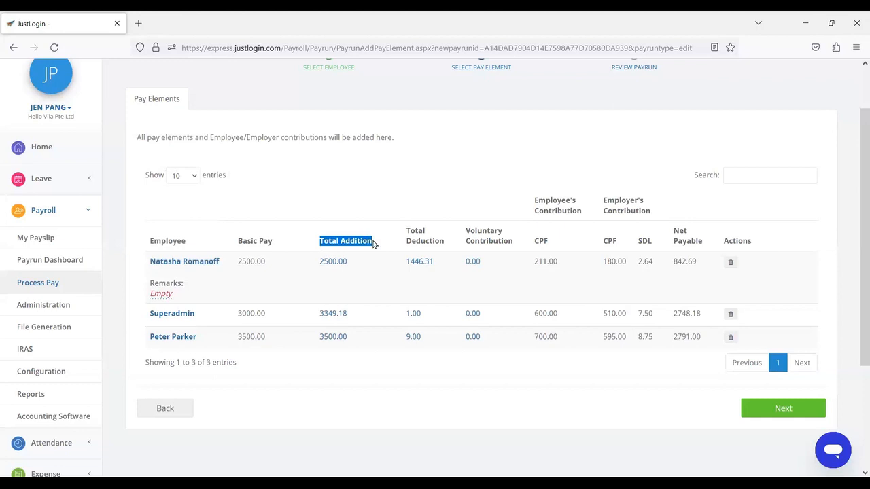
pyautogui.click(331, 264)
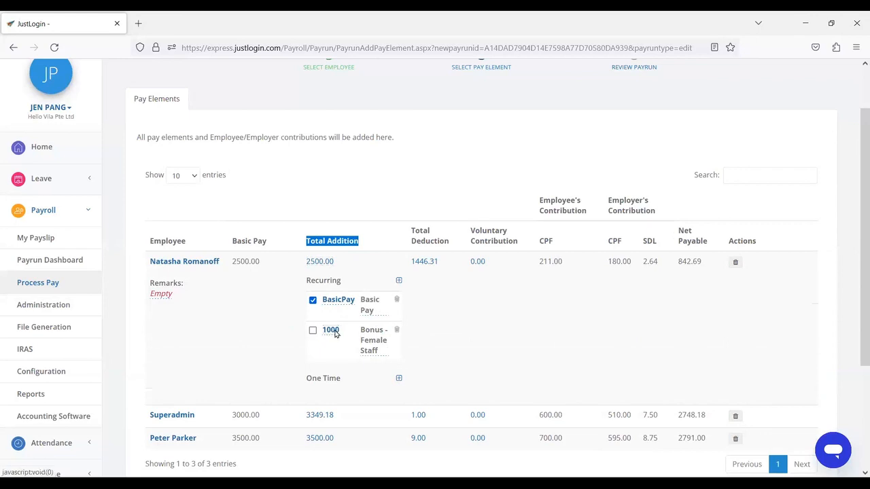
pyautogui.click(331, 331)
pyautogui.moveTo(290, 304); pyautogui.dragTo(222, 319)
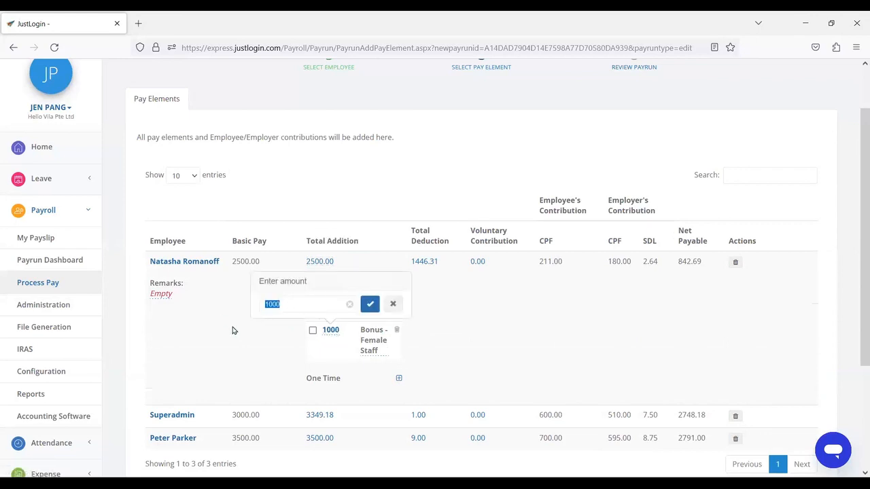
pyautogui.click(393, 304)
# - Add a one-time Food Allowance of 20.00 to the employee with 2500.00 basic pay
pyautogui.scroll(-1, 358, 337)
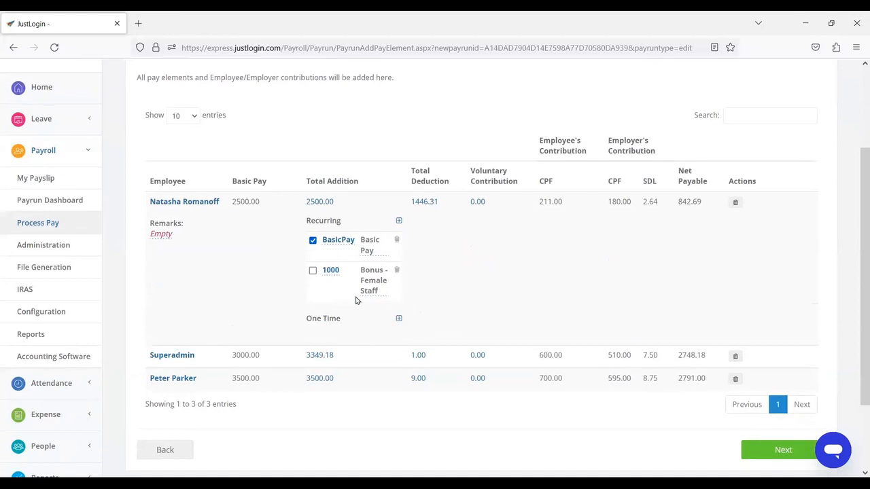
pyautogui.click(399, 319)
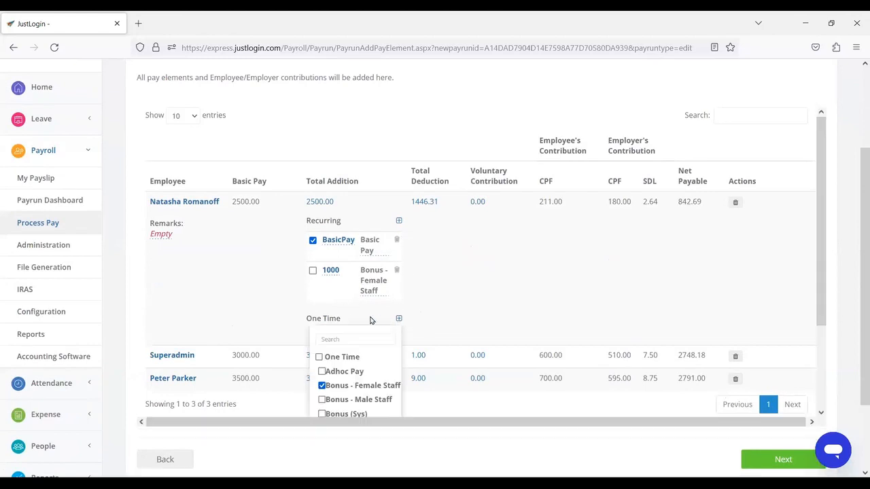
pyautogui.scroll(-2, 355, 331)
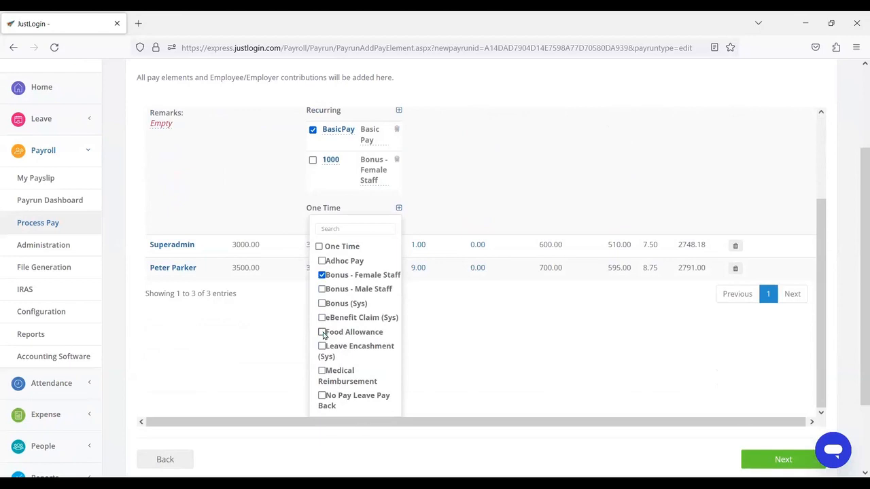
pyautogui.click(323, 332)
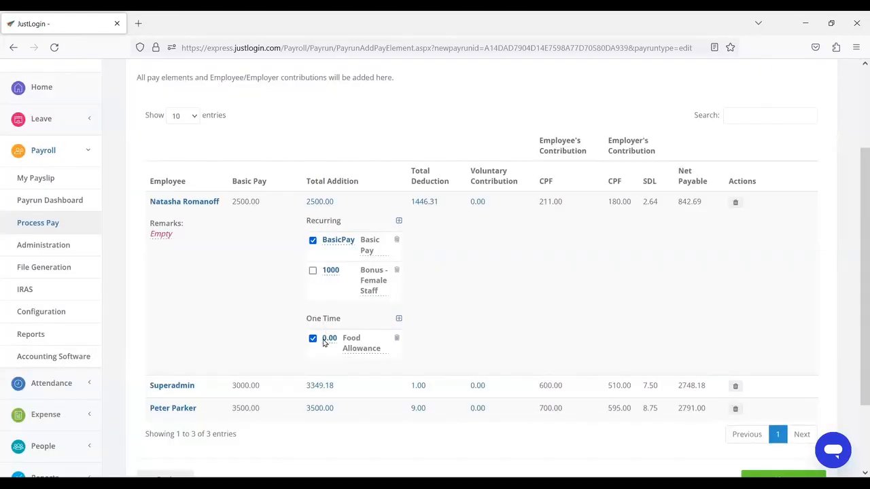
pyautogui.click(329, 339)
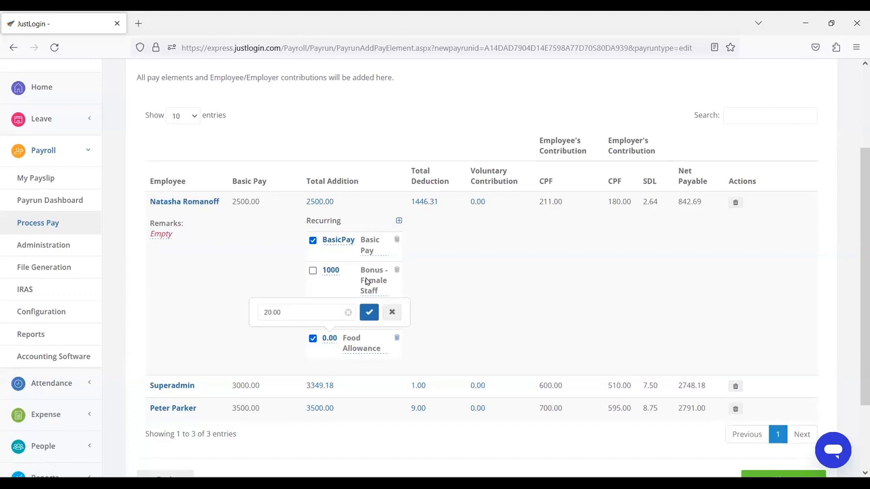
pyautogui.click(369, 312)
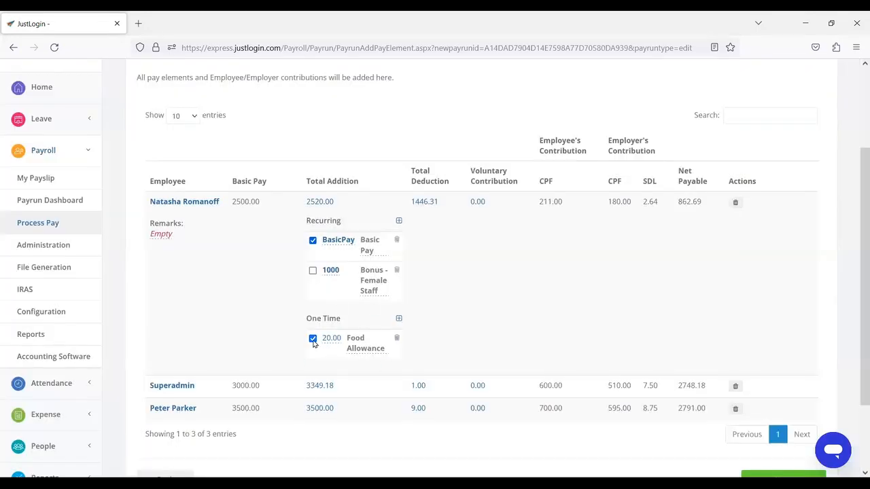
# - Review the employee's recalculated pay figures and additions, then open the recurring BasicPay amount entry and cancel it
pyautogui.scroll(2, 330, 352)
pyautogui.scroll(2, 385, 346)
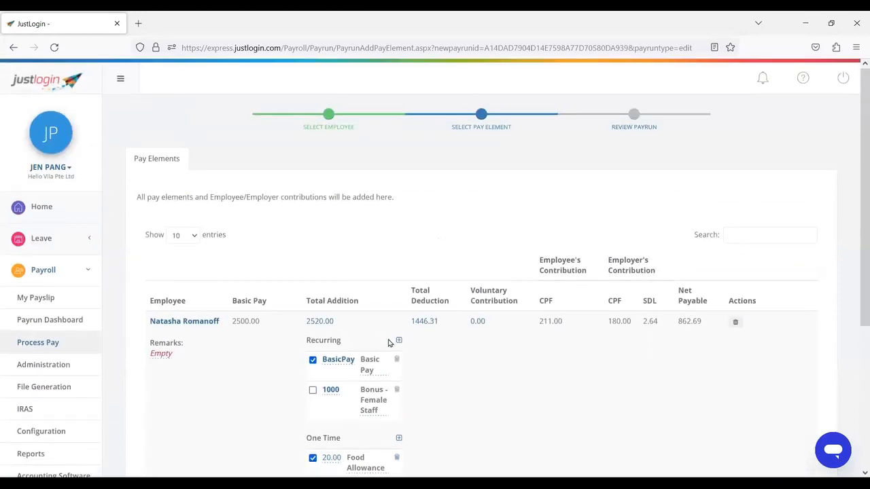
pyautogui.scroll(-2, 385, 347)
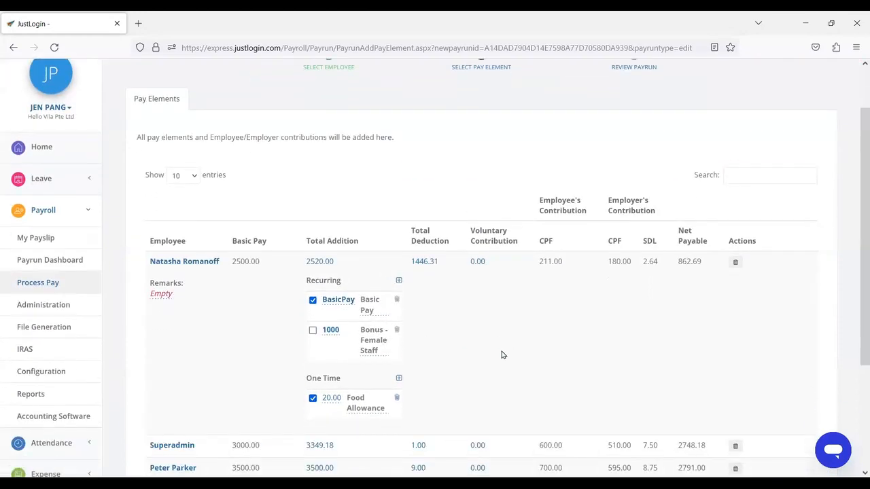
pyautogui.scroll(-2, 490, 357)
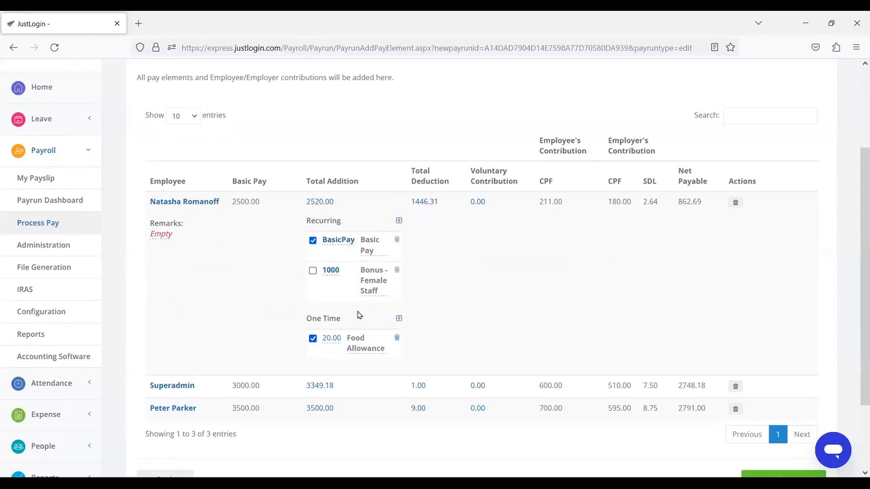
pyautogui.scroll(2, 359, 315)
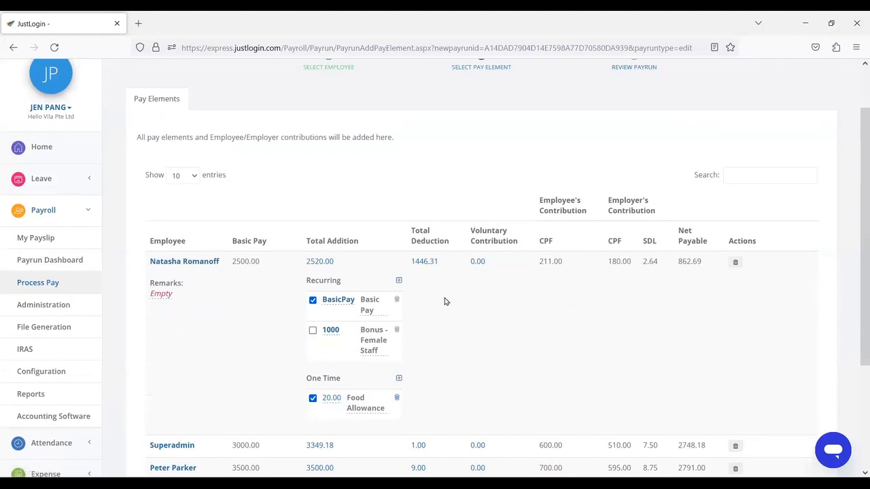
pyautogui.scroll(-2, 446, 301)
pyautogui.click(344, 243)
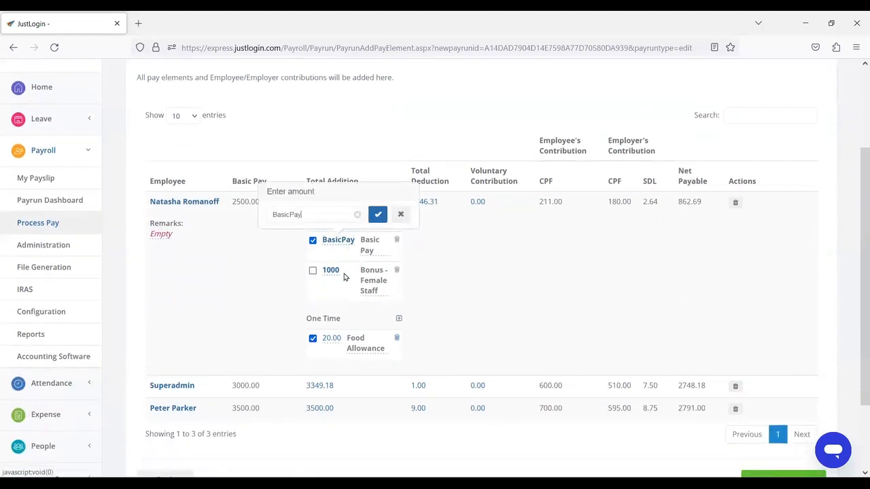
pyautogui.click(400, 215)
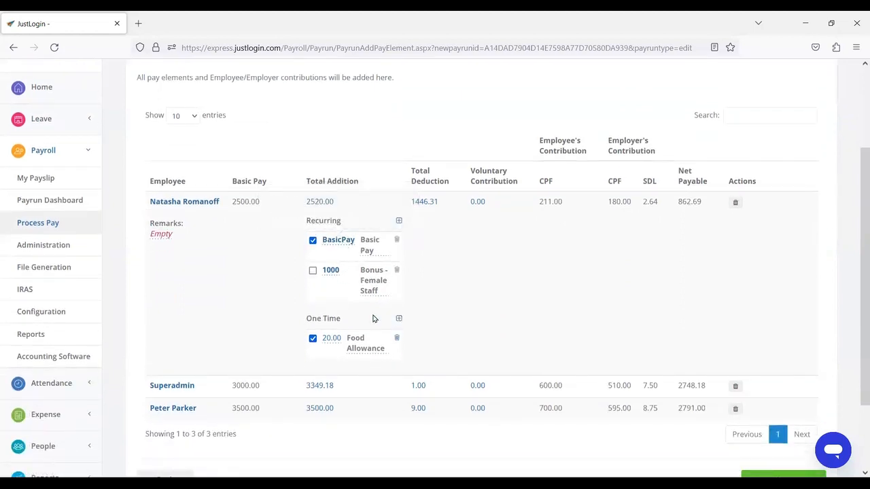
# - Set the employee's one-time Food Allowance to 50.00
pyautogui.click(332, 339)
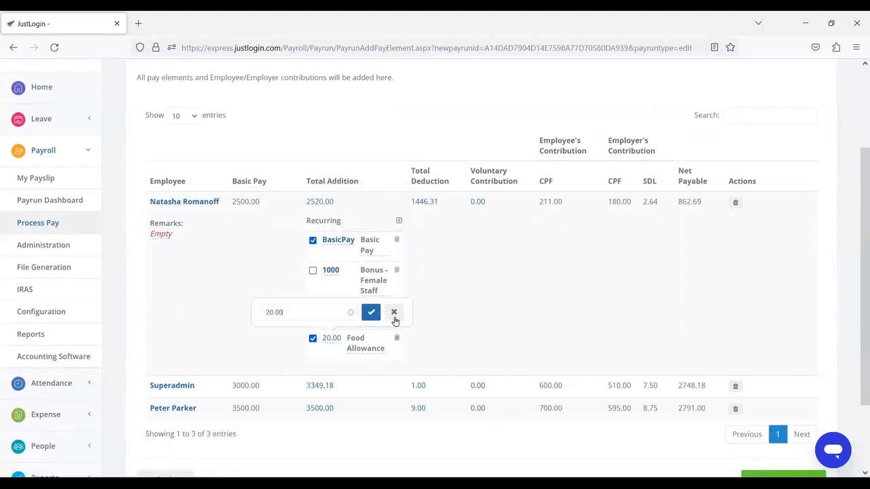
pyautogui.click(261, 312)
pyautogui.press('Delete')
pyautogui.write('5')
pyautogui.click(370, 313)
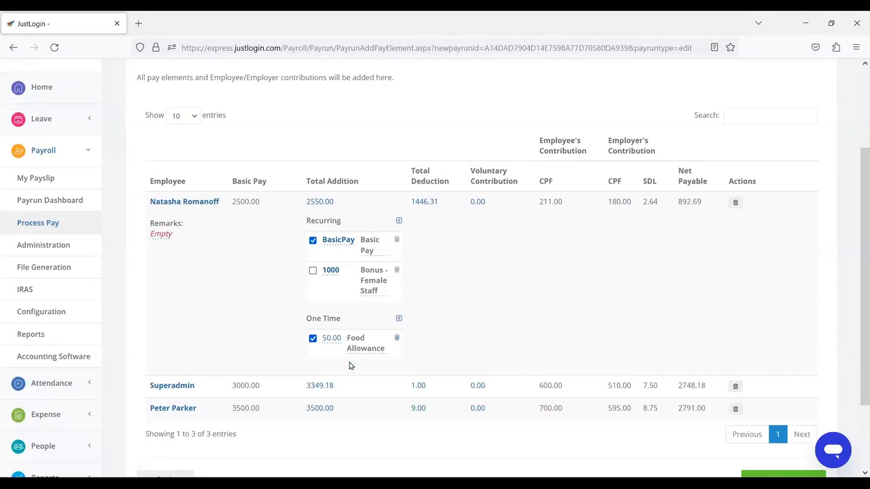
# - Look through the available one-time addition pay elements and close the list
pyautogui.click(399, 319)
pyautogui.scroll(-3, 382, 333)
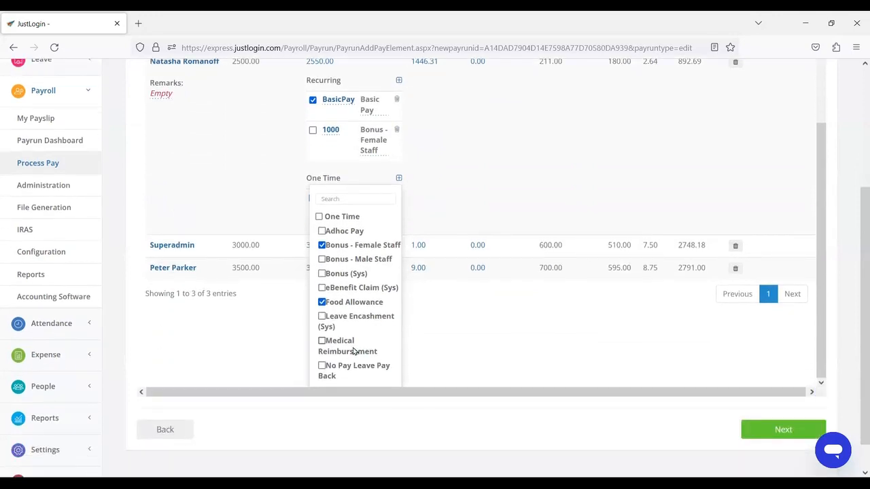
pyautogui.click(439, 156)
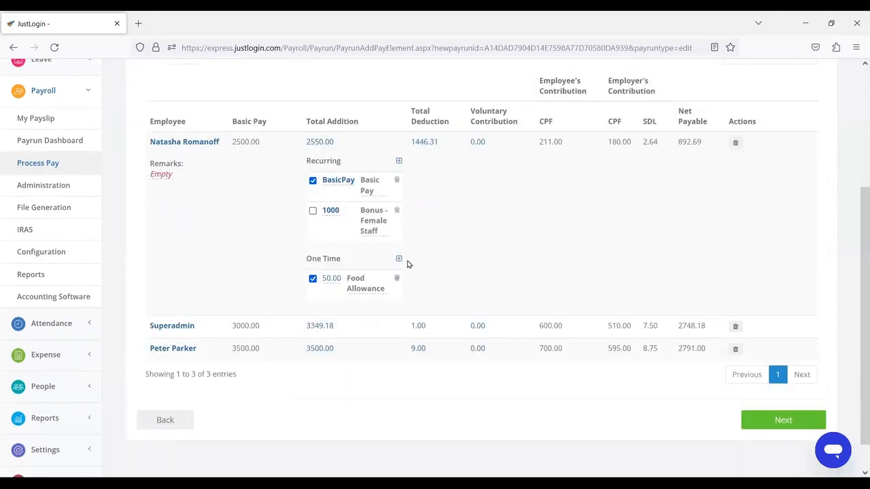
# - Try including the recurring 1000 Bonus - Female Staff, check its effect on the employer's CPF, and exclude it again
pyautogui.click(312, 271)
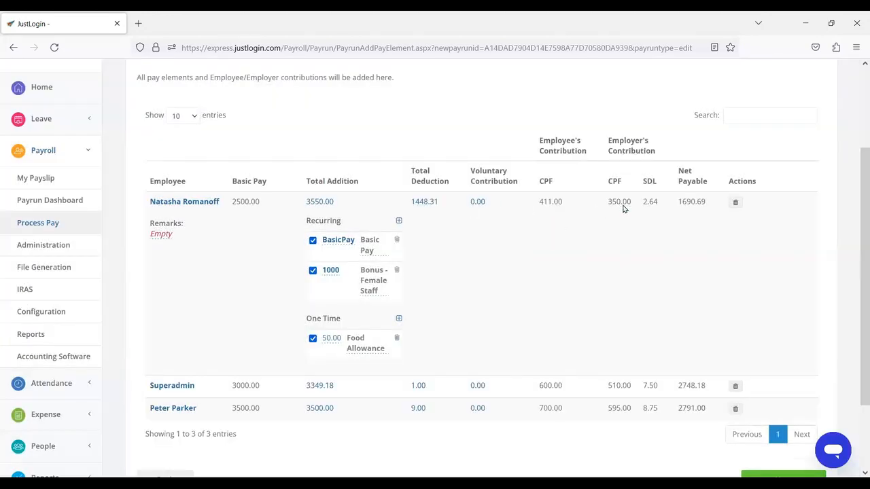
pyautogui.moveTo(606, 205); pyautogui.dragTo(631, 203)
pyautogui.click(312, 271)
# - Expand the employee's total deduction, view the available recurring deduction pay elements and close the list
pyautogui.click(431, 204)
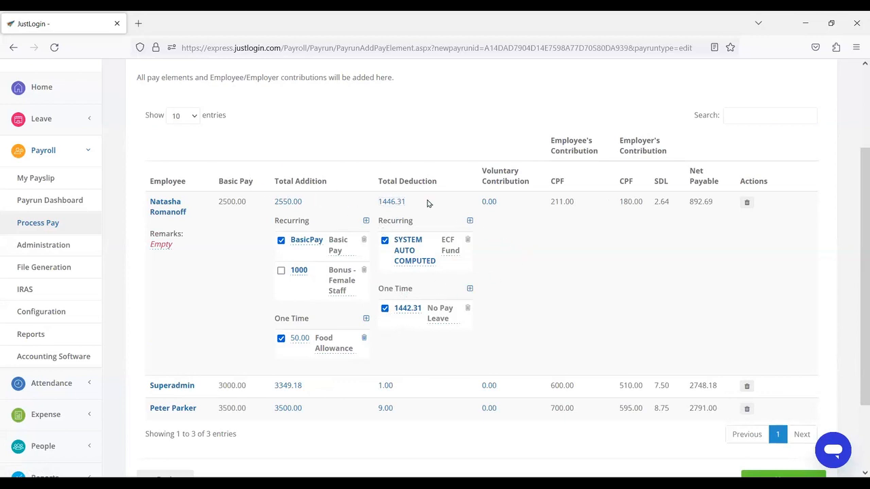
pyautogui.click(470, 222)
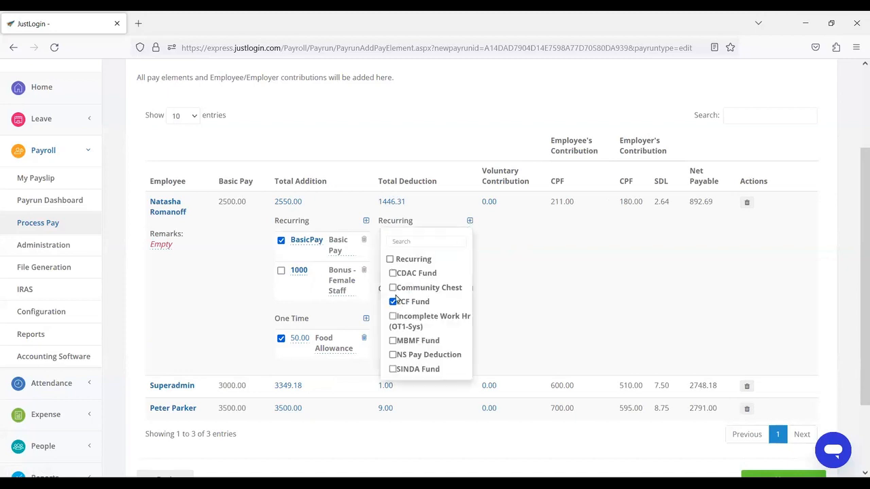
pyautogui.click(559, 277)
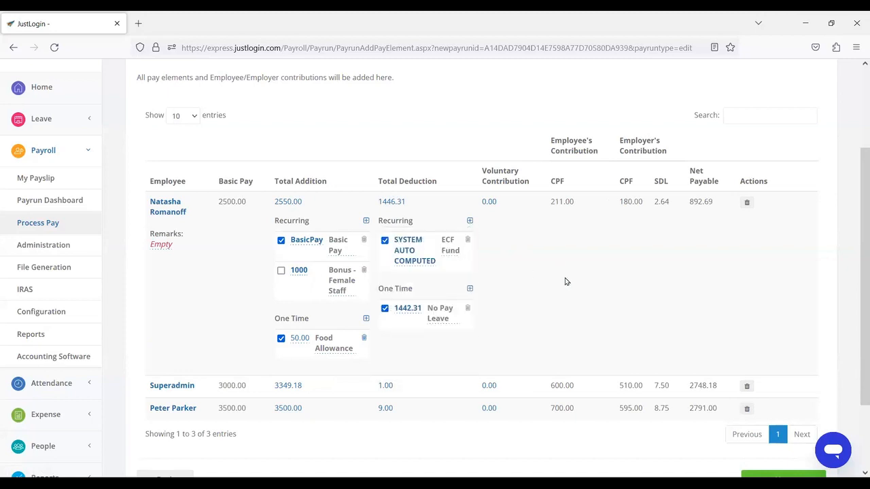
# - Try adding a CDAC Adjustment to the first employee's employee voluntary contributions, and remove it again
pyautogui.scroll(-2, 544, 280)
pyautogui.scroll(4, 496, 261)
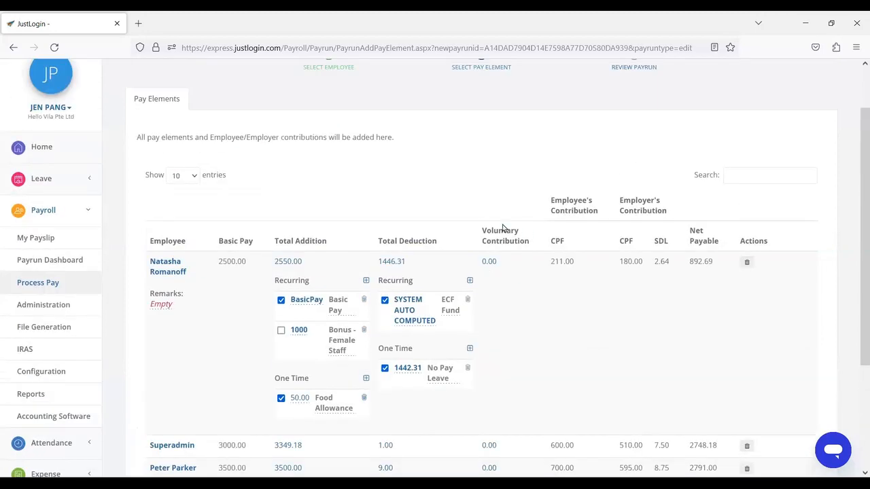
pyautogui.click(493, 264)
pyautogui.click(540, 280)
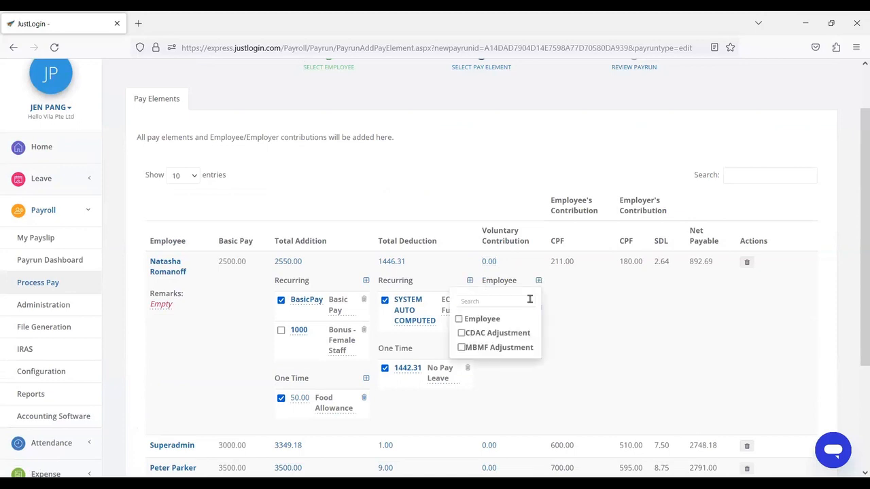
pyautogui.click(462, 333)
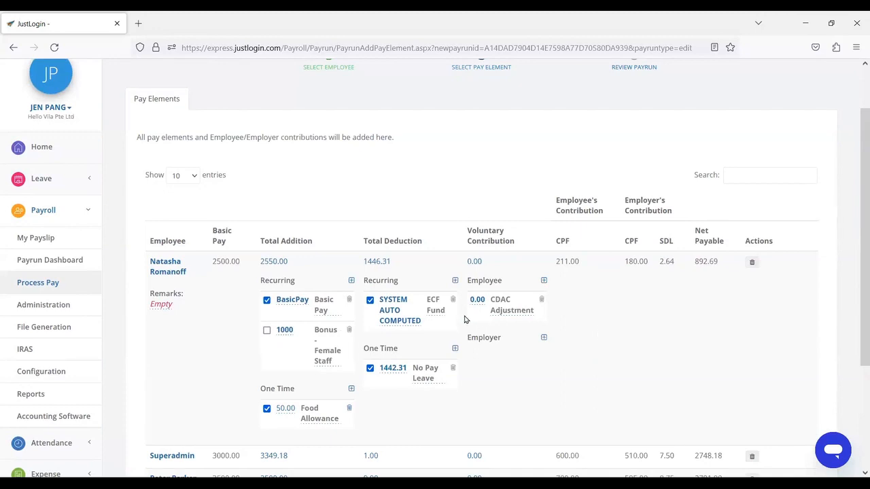
pyautogui.click(542, 303)
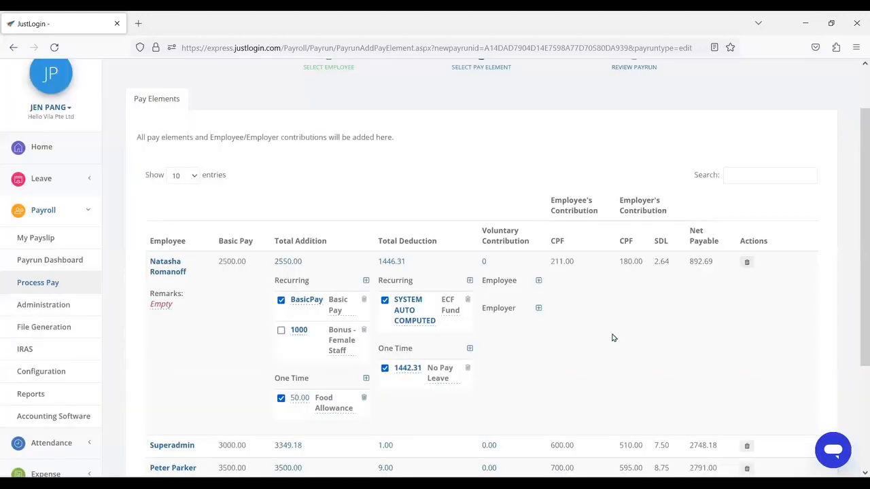
# - Remove the recurring 28.10 Transport Claim from Superadmin's total additions
pyautogui.scroll(-2, 612, 333)
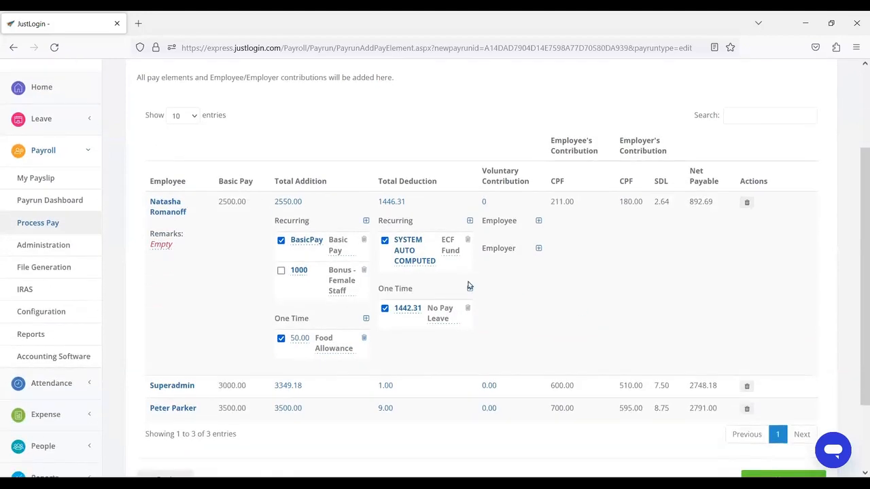
pyautogui.scroll(-3, 601, 298)
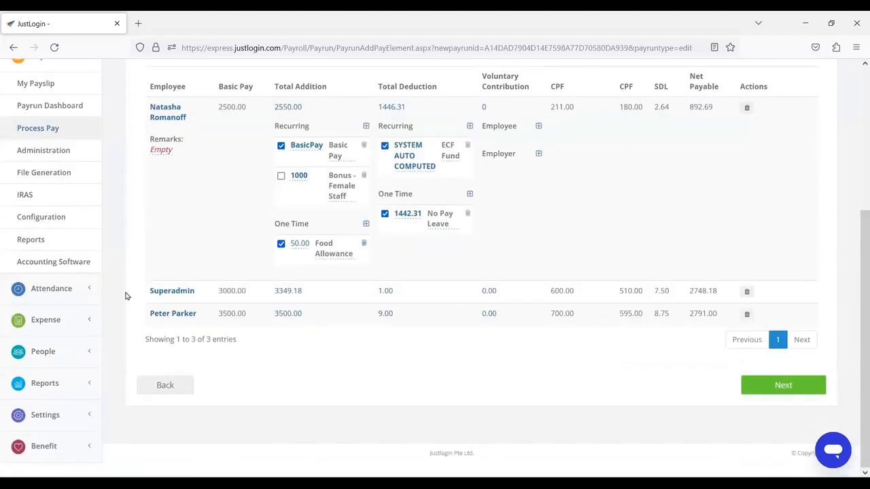
pyautogui.click(165, 292)
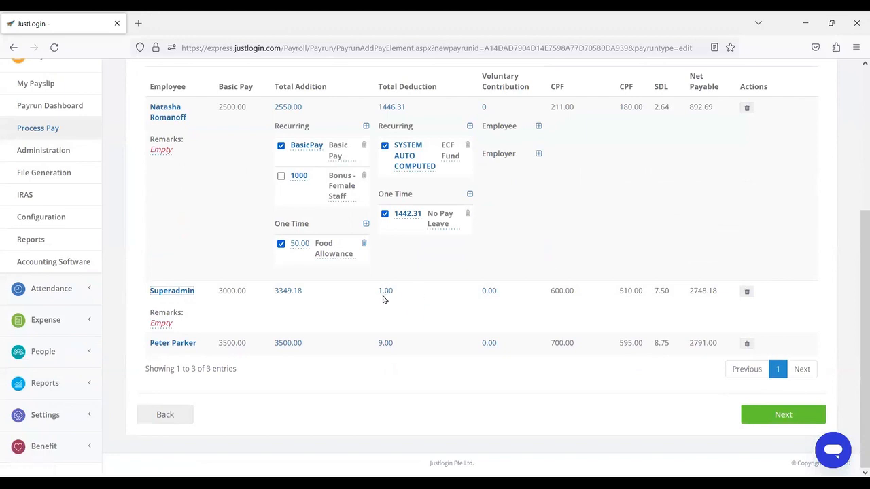
pyautogui.click(291, 292)
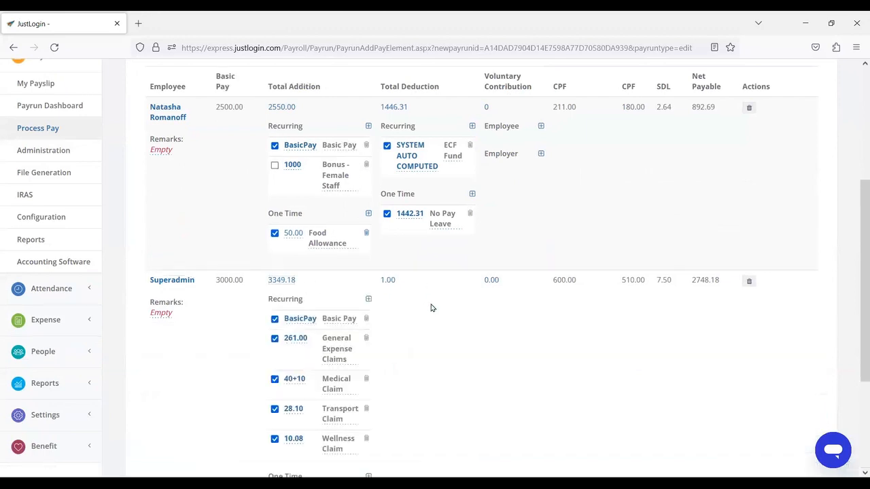
pyautogui.scroll(-1, 391, 343)
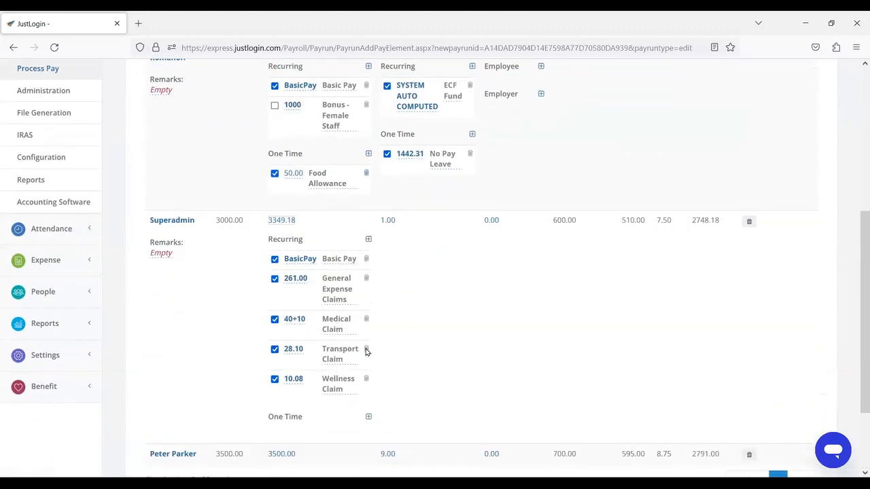
pyautogui.click(366, 349)
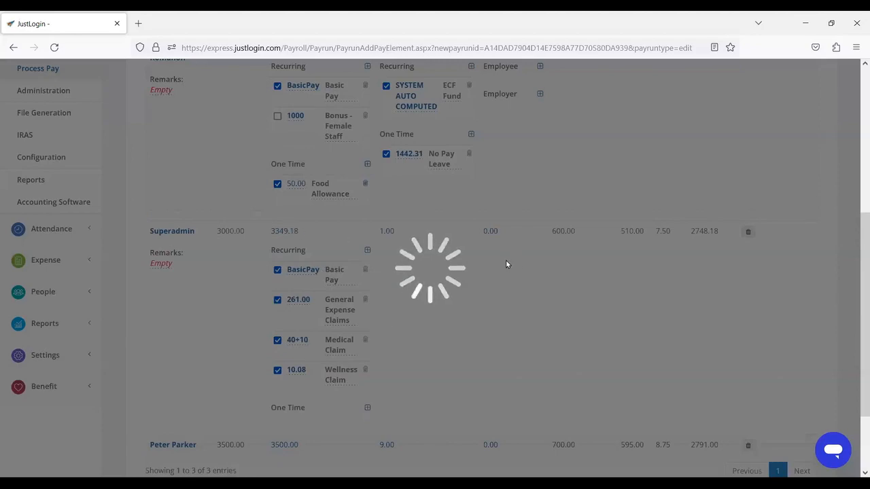
pyautogui.scroll(-2, 412, 309)
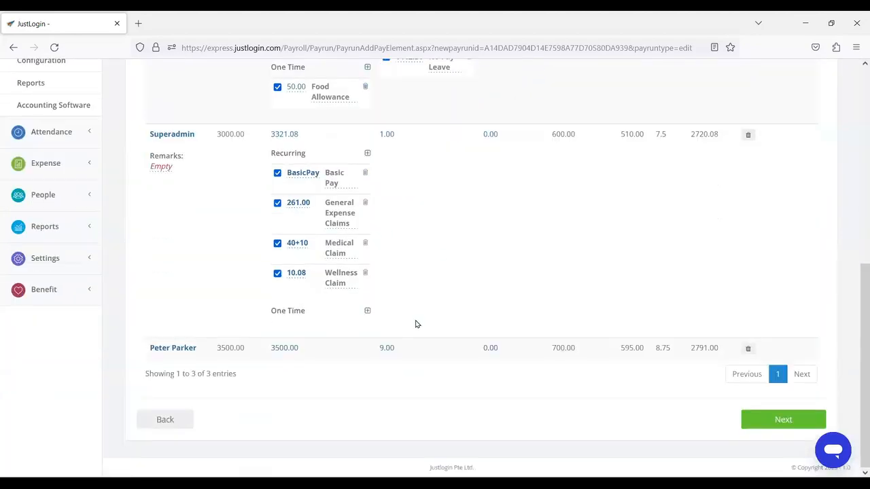
# - Check the pay elements of all employees and proceed to the payrun review stage
pyautogui.scroll(4, 390, 336)
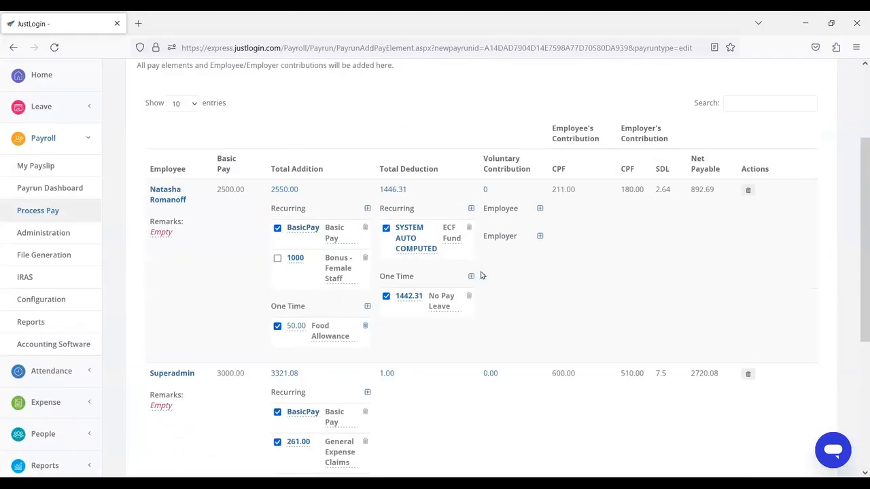
pyautogui.scroll(2, 480, 277)
pyautogui.scroll(-6, 484, 282)
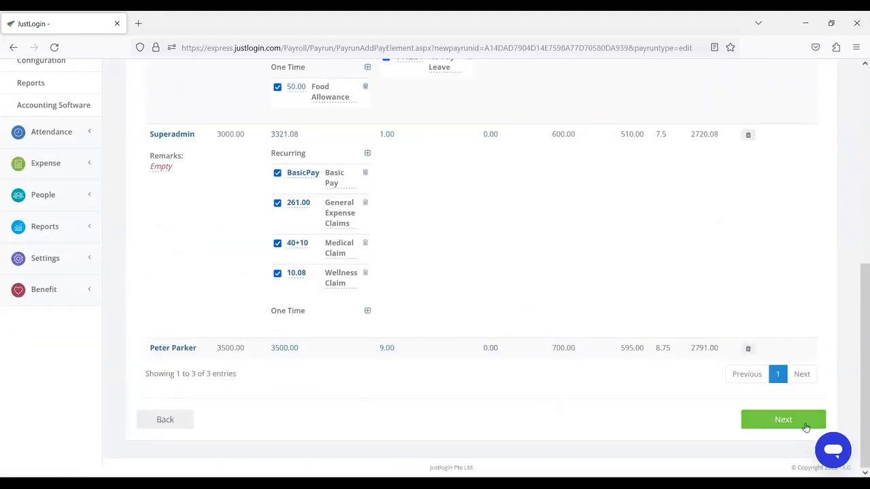
pyautogui.click(773, 421)
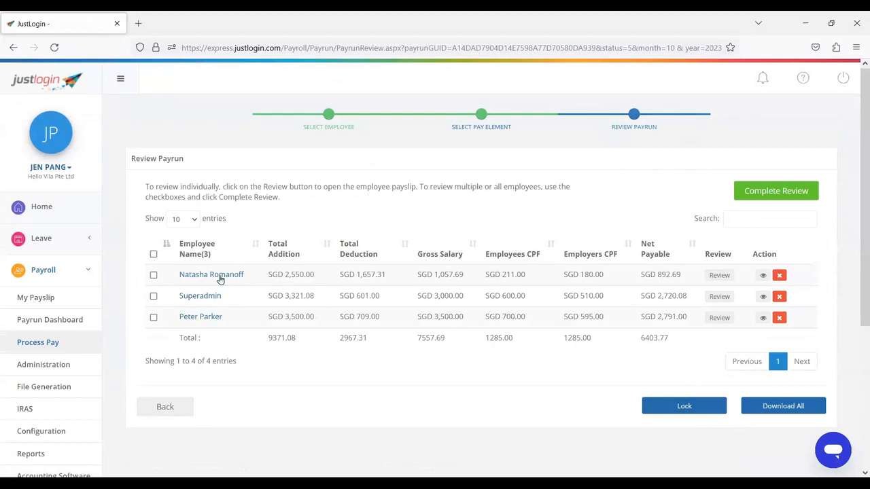
# - Examine the first employee's addition and deduction breakdown and individual payrun details, and return to the payrun review
pyautogui.click(223, 275)
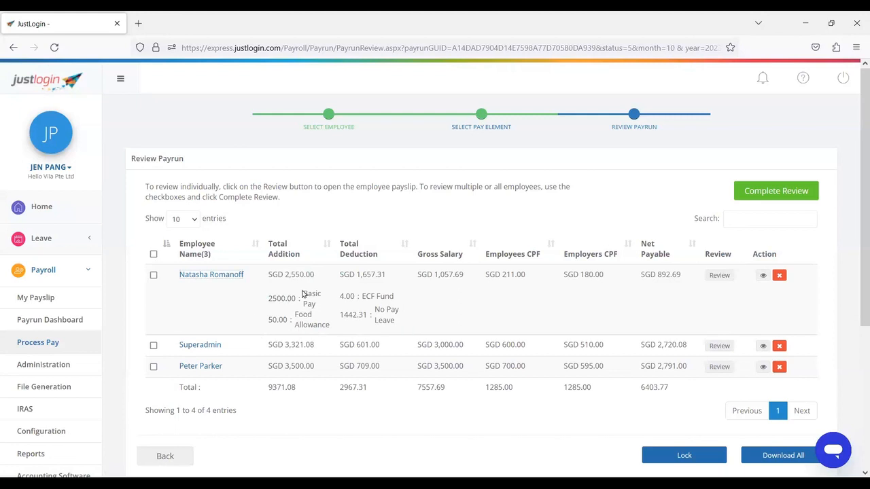
pyautogui.click(762, 277)
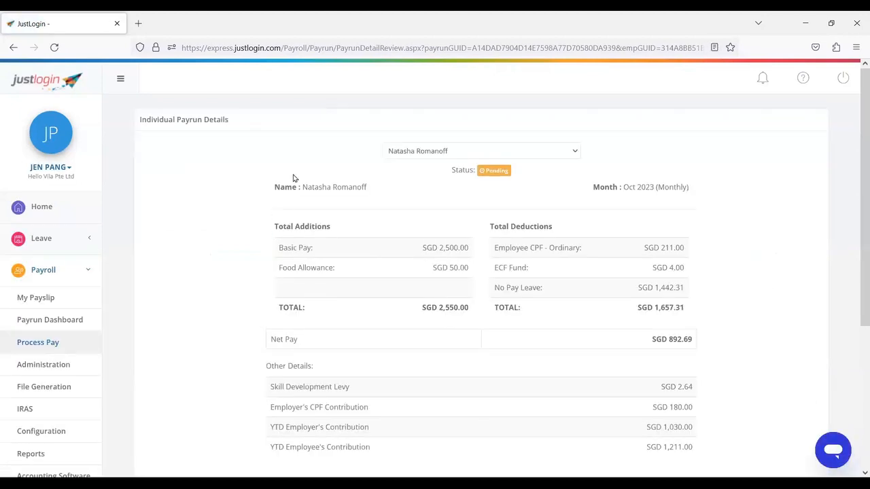
pyautogui.scroll(-2, 397, 352)
pyautogui.scroll(1, 374, 374)
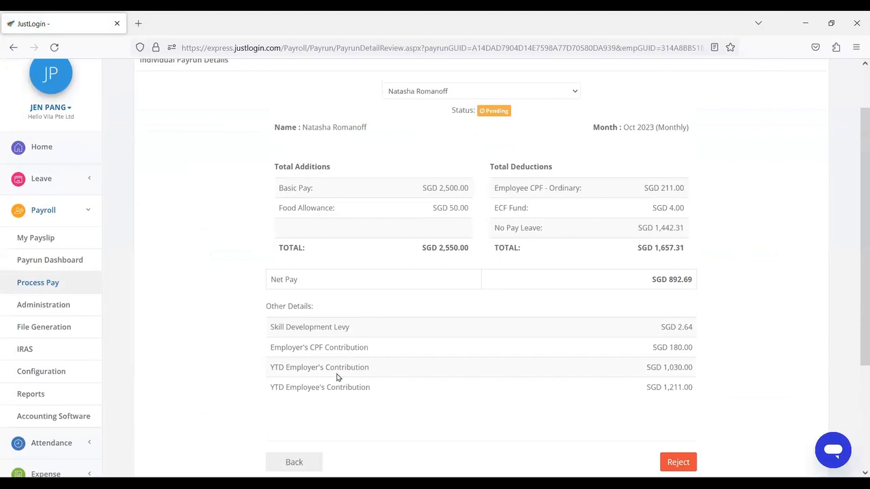
pyautogui.click(297, 464)
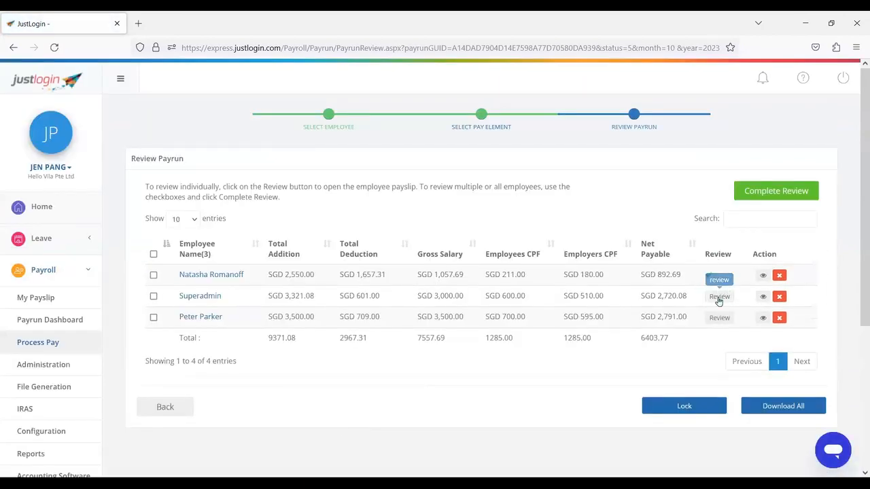
# - Review Superadmin's individual payrun details, and complete the review for all employees in the payrun
pyautogui.click(725, 298)
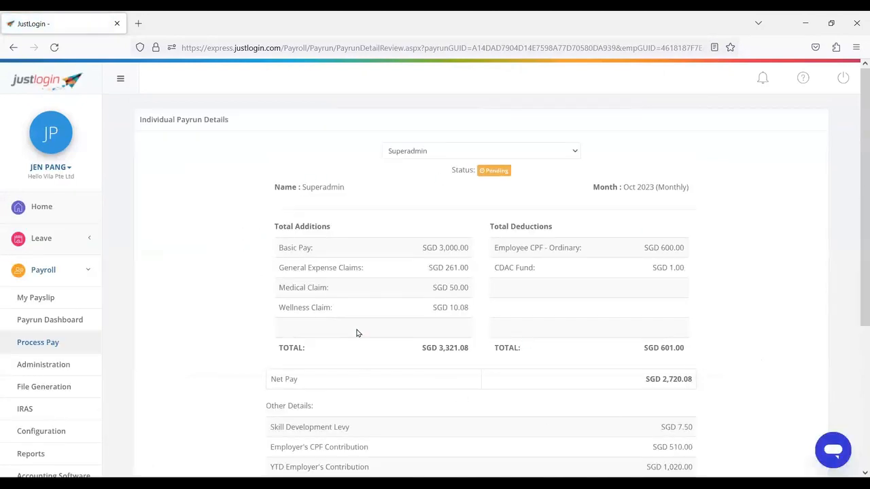
pyautogui.scroll(-3, 359, 316)
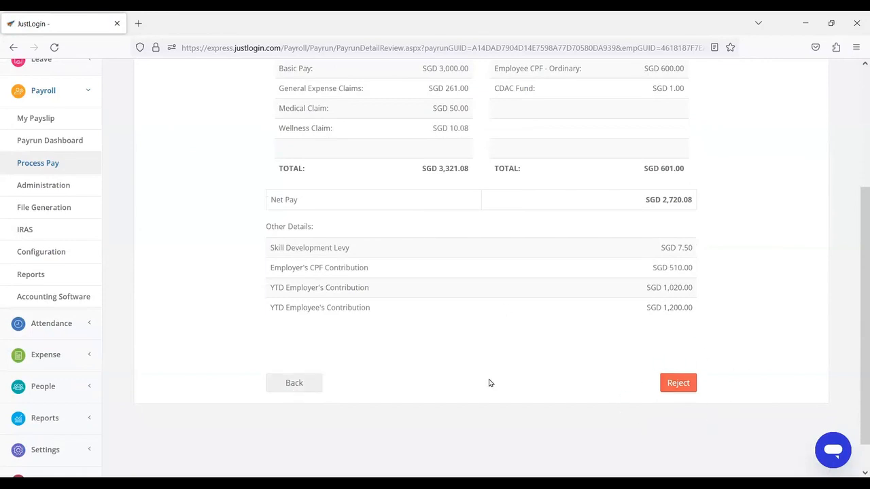
pyautogui.click(295, 387)
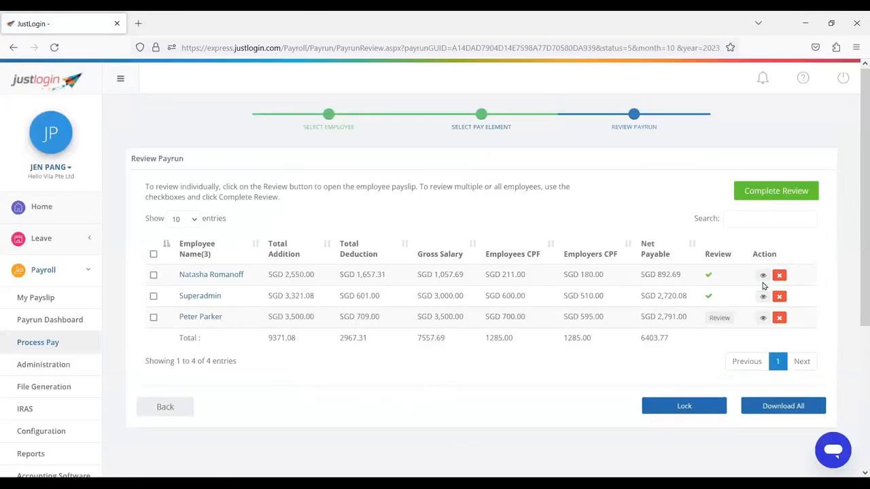
pyautogui.click(154, 255)
pyautogui.click(780, 193)
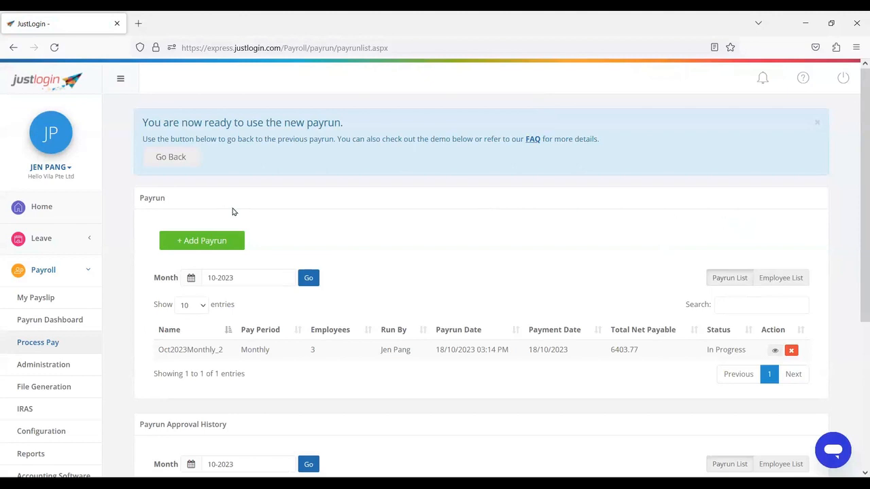
# - Check the Oct2023Monthly_2 payrun's name and status in the payrun list, open its review page and return to the list
pyautogui.scroll(-2, 206, 222)
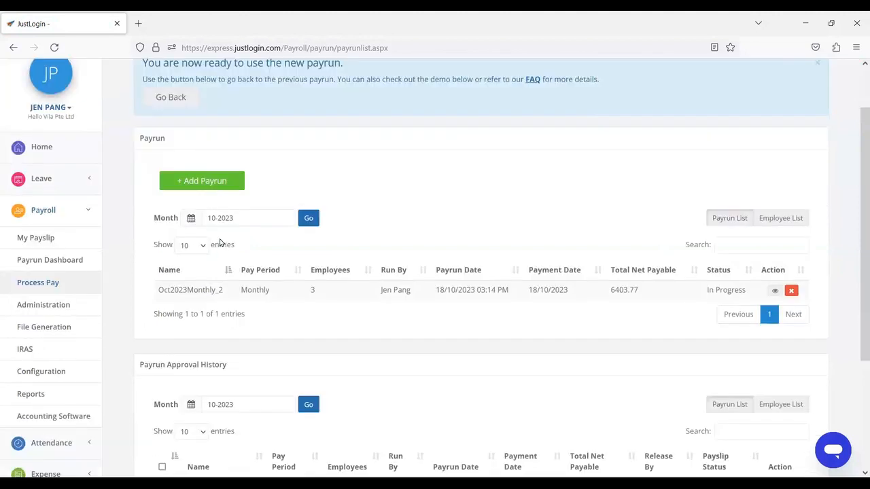
pyautogui.scroll(-2, 220, 230)
pyautogui.scroll(2, 373, 274)
pyautogui.moveTo(163, 291); pyautogui.dragTo(291, 295)
pyautogui.click(501, 322)
pyautogui.scroll(2, 680, 354)
pyautogui.moveTo(708, 357); pyautogui.dragTo(751, 354)
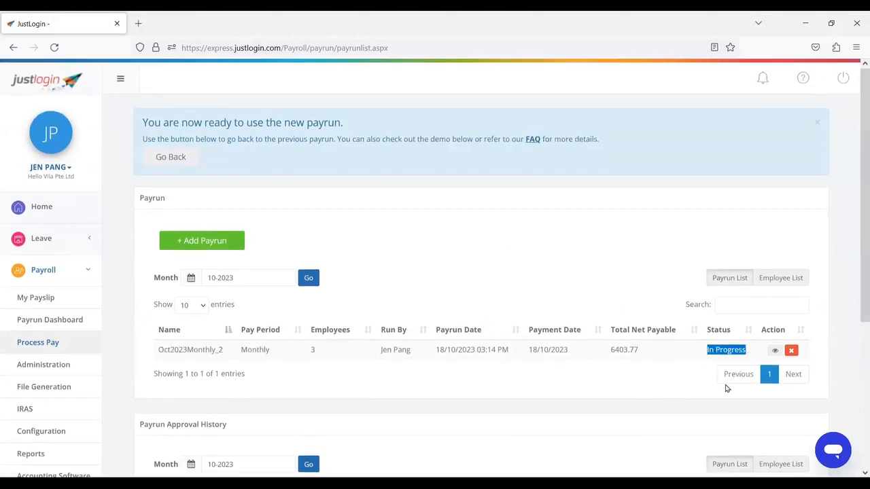
pyautogui.click(700, 387)
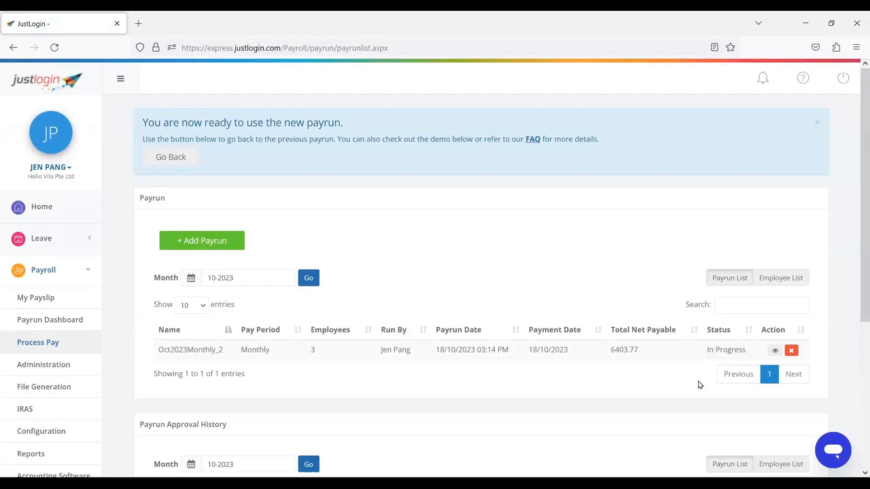
pyautogui.click(775, 352)
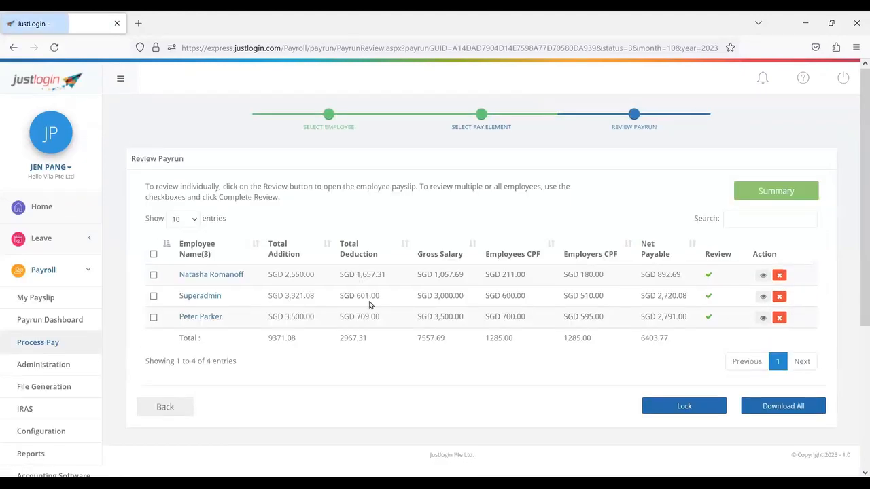
pyautogui.click(169, 409)
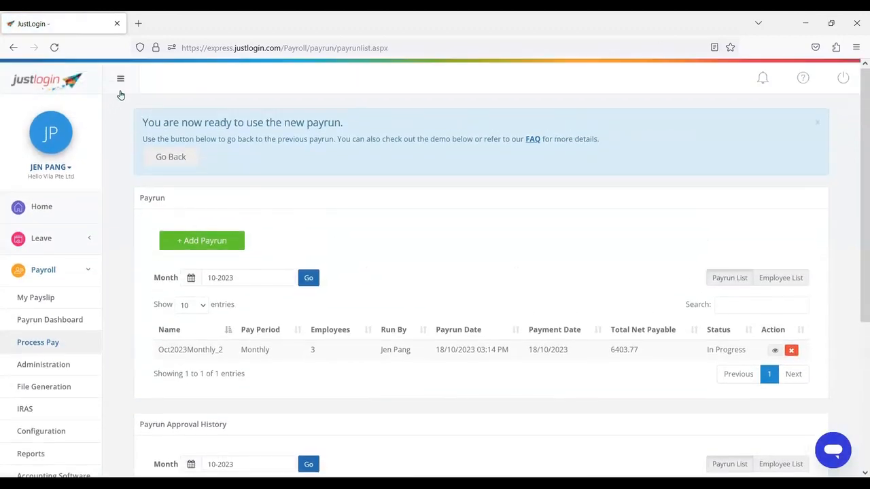
# - Collapse the side navigation and examine the 10-2023 payrun broken down by employee
pyautogui.click(121, 93)
pyautogui.scroll(-1, 757, 260)
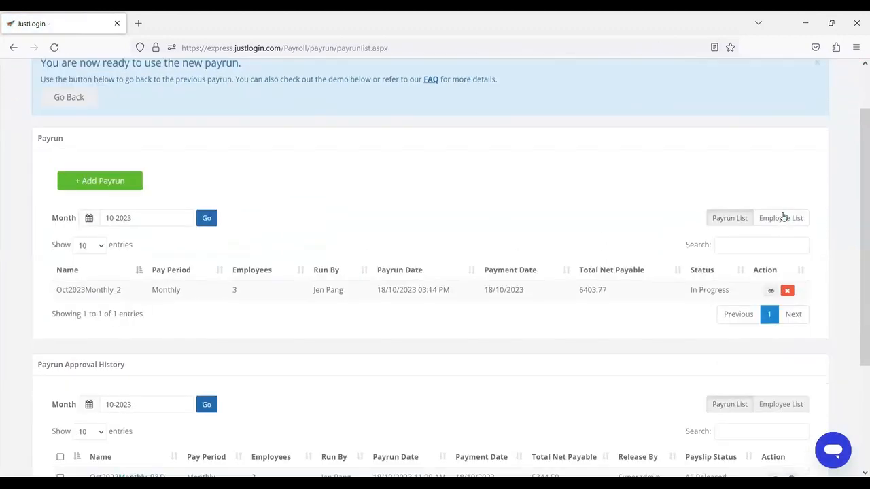
pyautogui.click(783, 218)
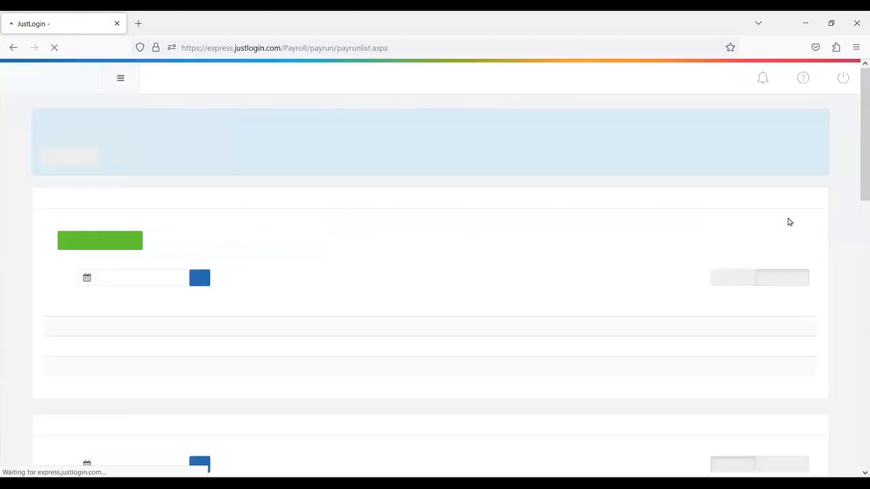
pyautogui.scroll(-1, 204, 304)
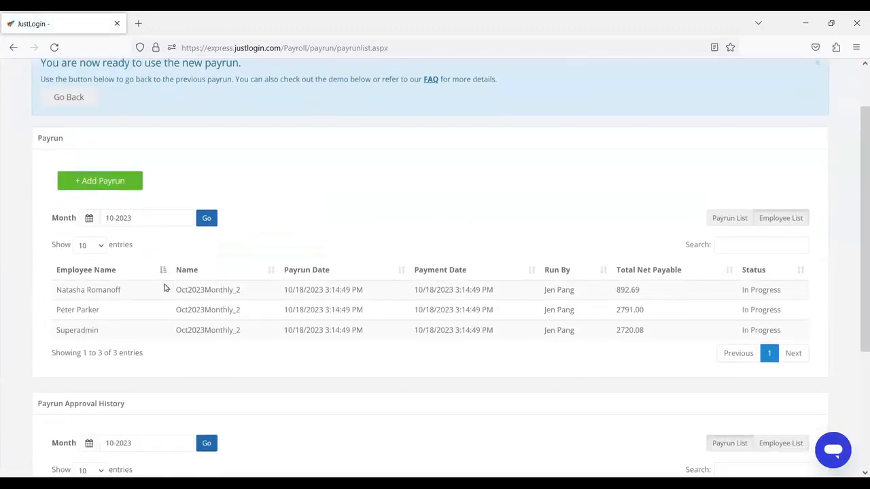
pyautogui.scroll(-1, 99, 298)
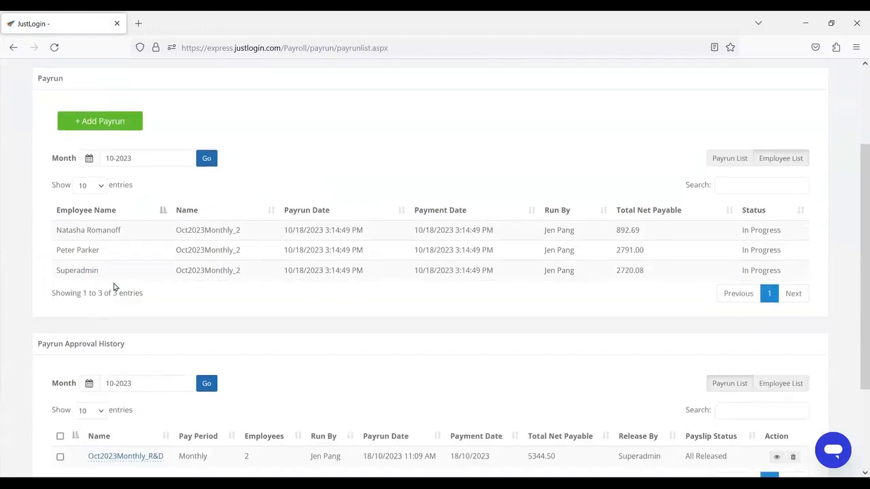
pyautogui.scroll(1, 96, 313)
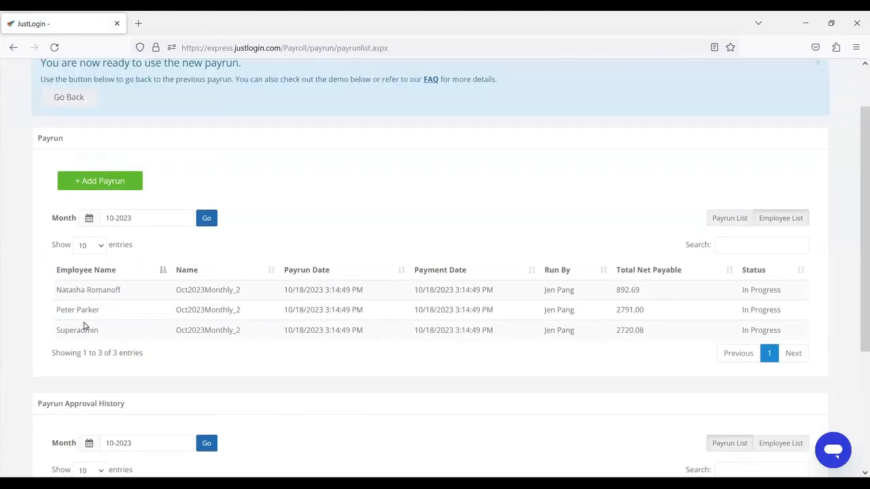
# - Examine the 10-2023 payrun approval history broken down by employee
pyautogui.scroll(-2, 85, 326)
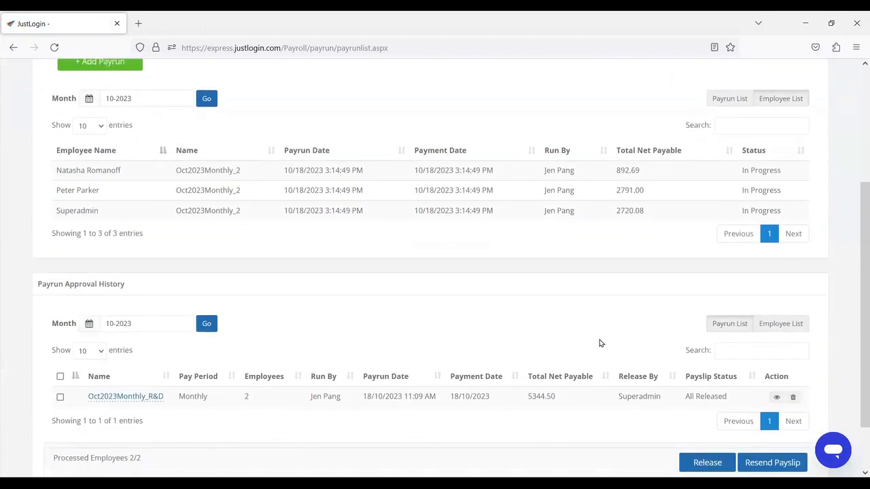
pyautogui.click(789, 325)
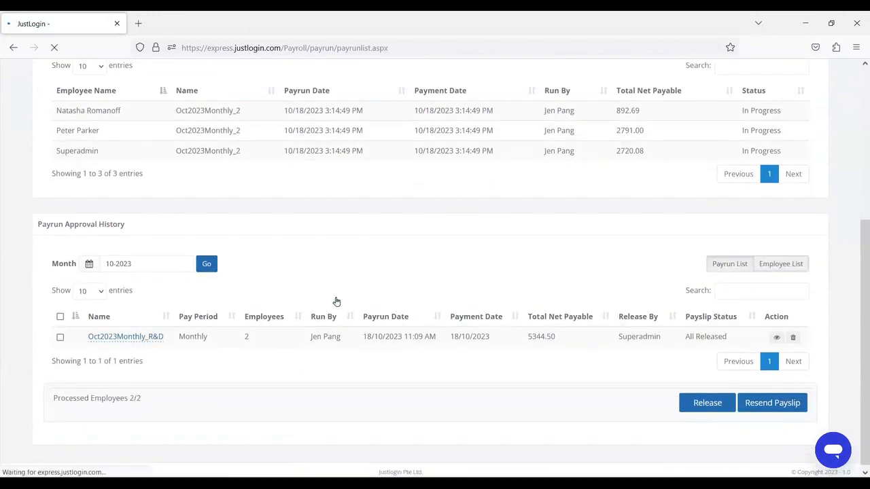
pyautogui.scroll(-3, 192, 311)
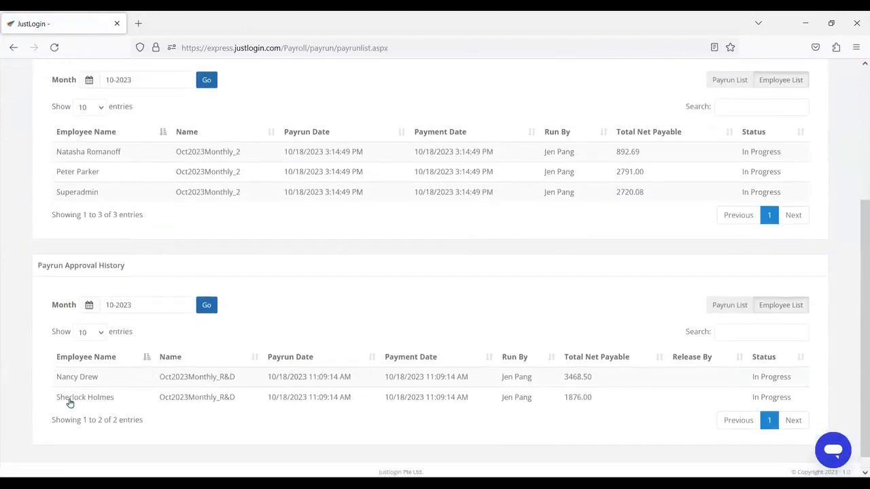
# - Log out of the current account and log in with the approver's saved user ID and password
pyautogui.scroll(3, 68, 401)
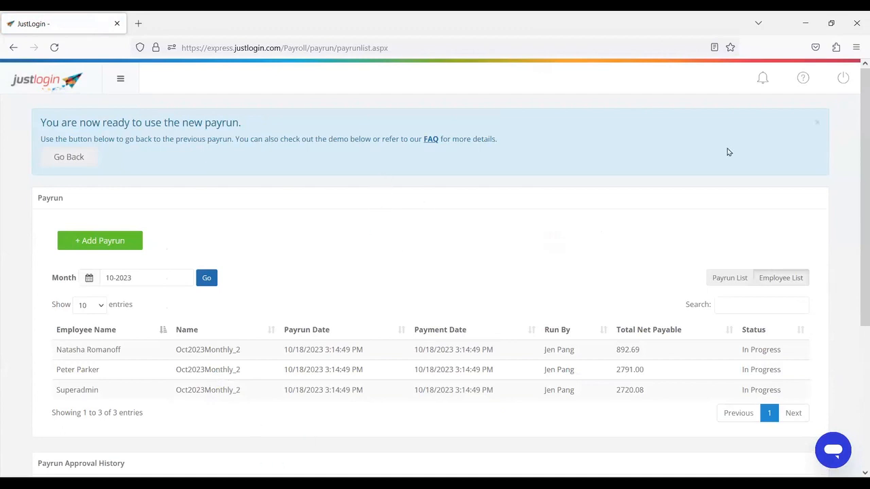
pyautogui.click(845, 84)
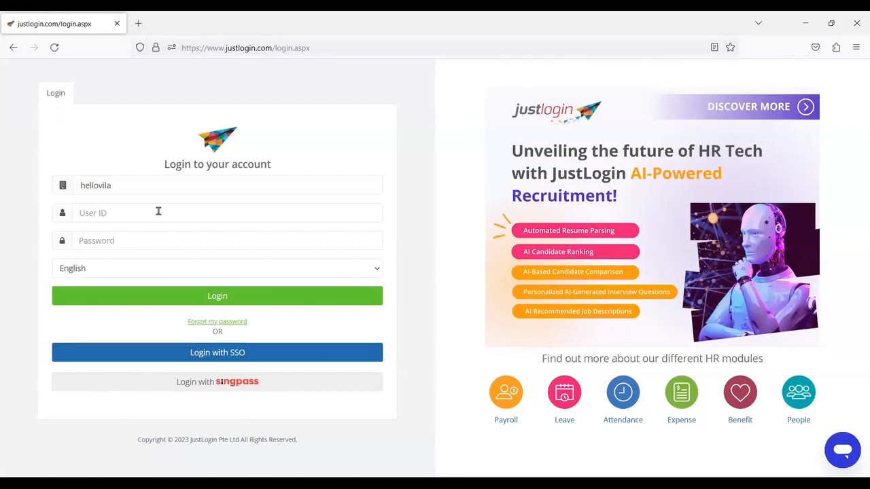
pyautogui.write('vil')
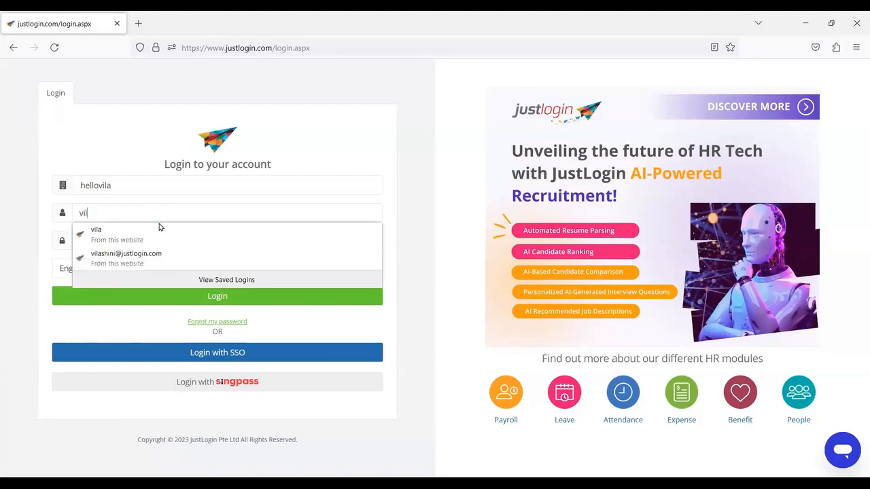
pyautogui.click(152, 233)
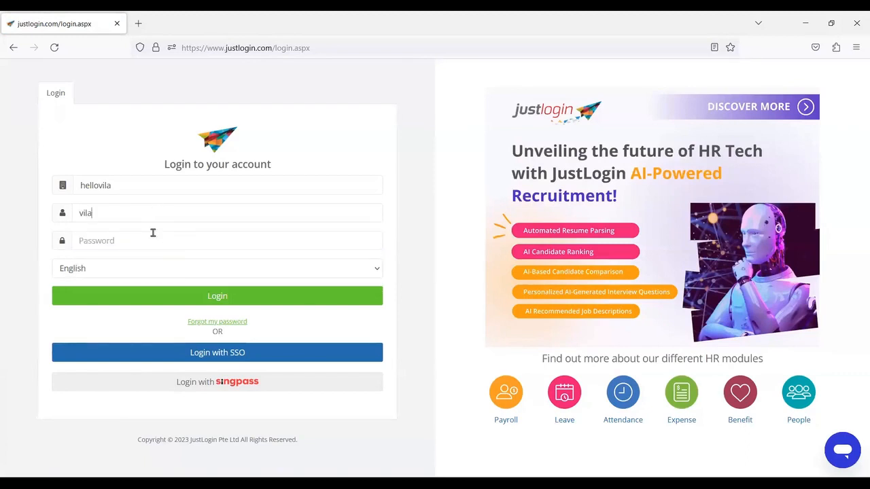
pyautogui.click(168, 297)
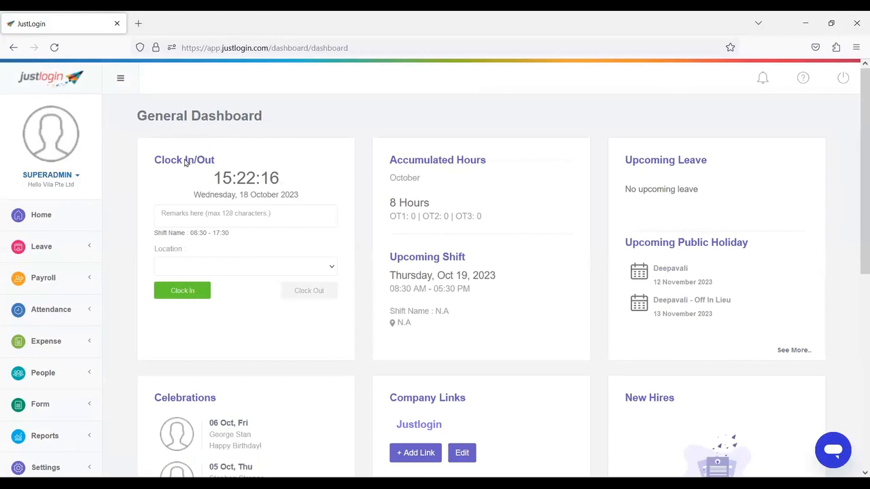
# - Open payroll processing in the new payrun view and expand the side navigation
pyautogui.click(86, 285)
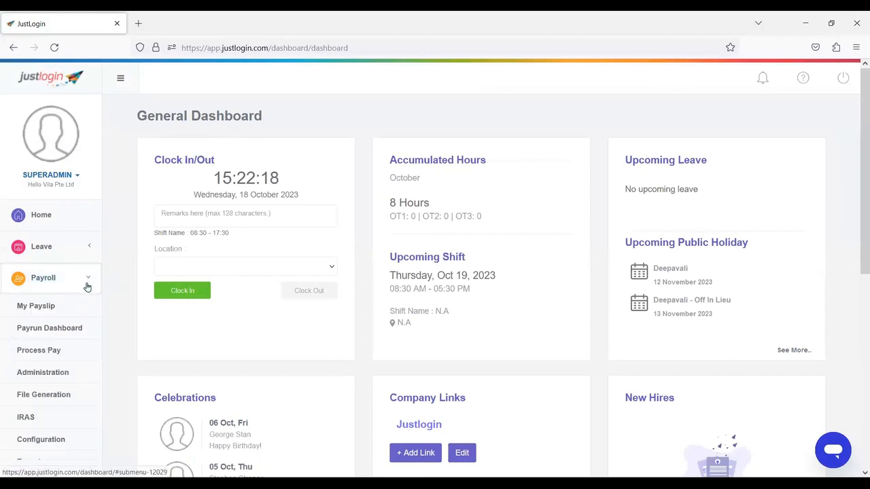
pyautogui.click(41, 351)
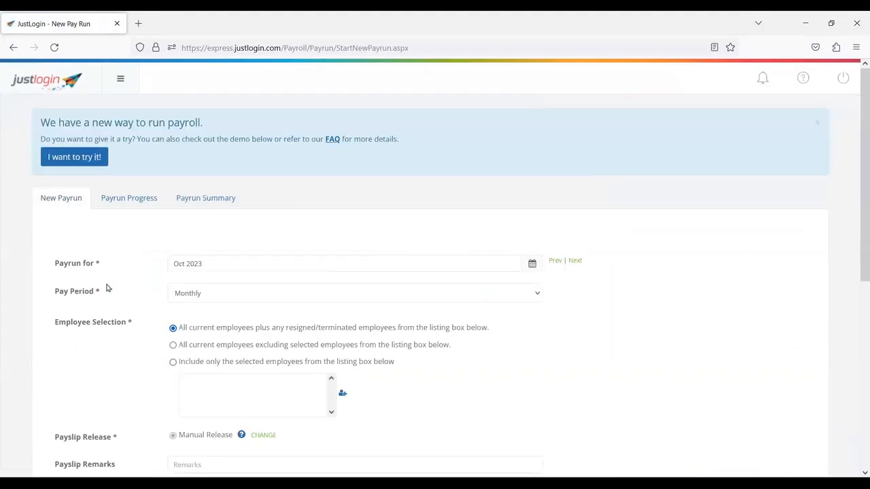
pyautogui.click(74, 158)
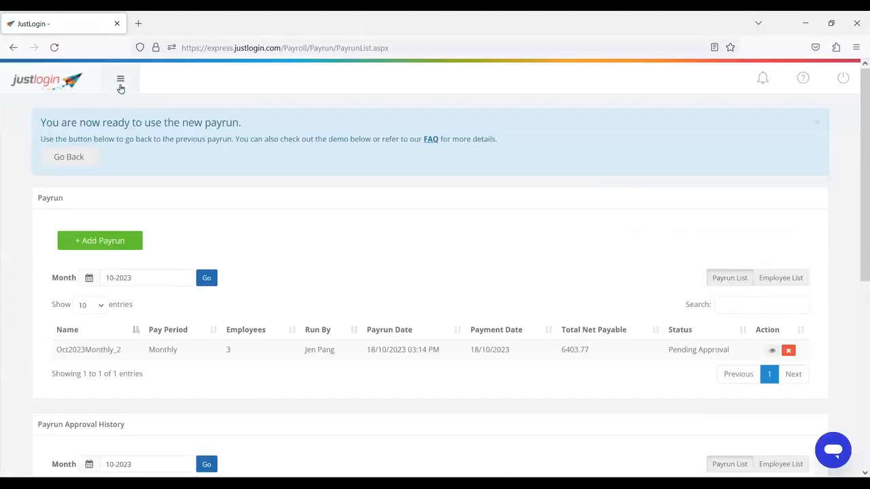
pyautogui.click(120, 80)
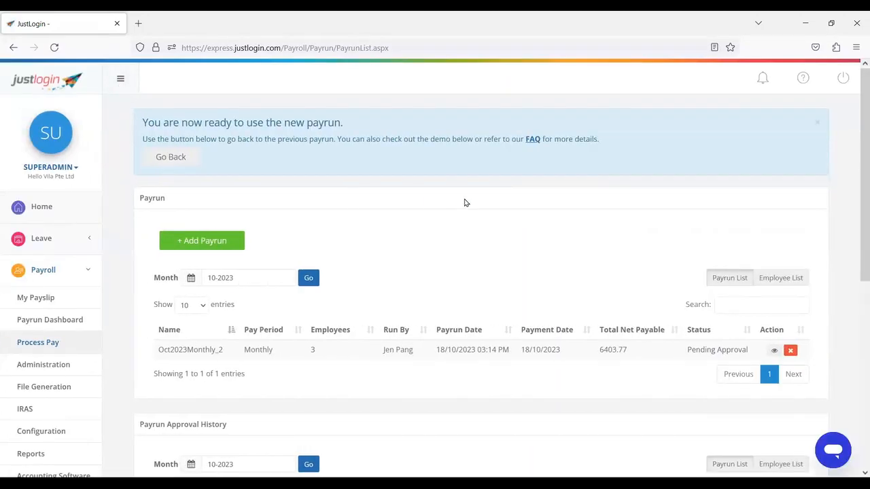
# - Check the Oct2023Monthly_2 payrun's approval status, who ran it and its number of employees
pyautogui.scroll(-1, 466, 203)
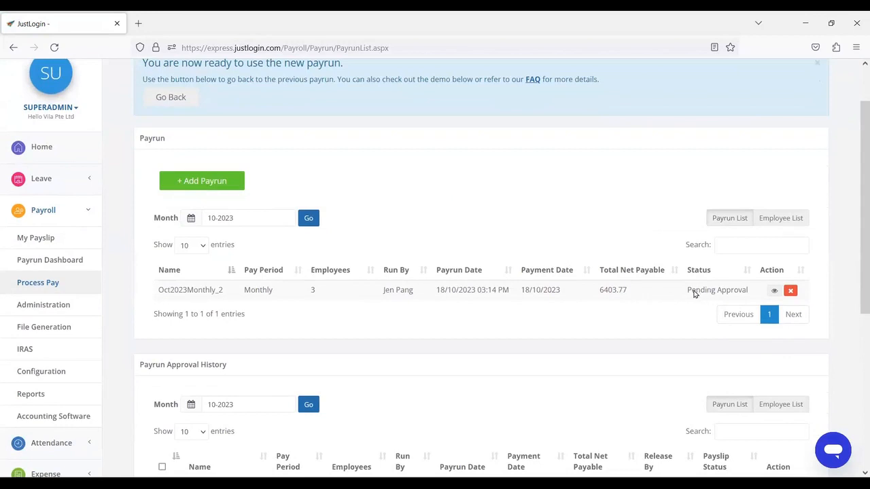
pyautogui.moveTo(692, 291); pyautogui.dragTo(747, 312)
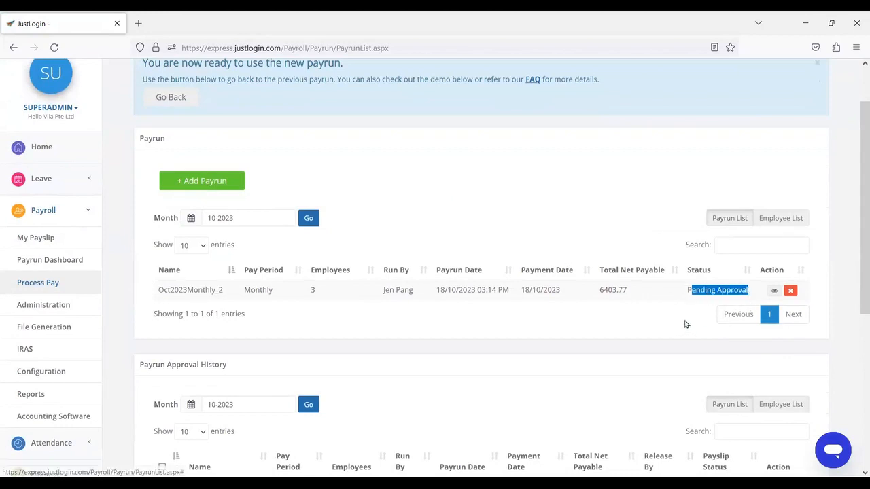
pyautogui.click(681, 322)
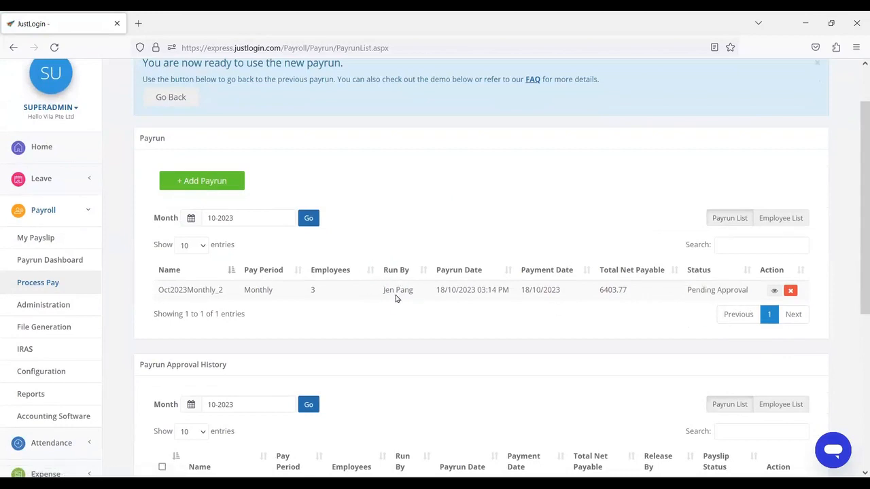
pyautogui.moveTo(385, 291); pyautogui.dragTo(412, 293)
pyautogui.click(413, 301)
pyautogui.doubleClick(309, 292)
pyautogui.scroll(2, 724, 344)
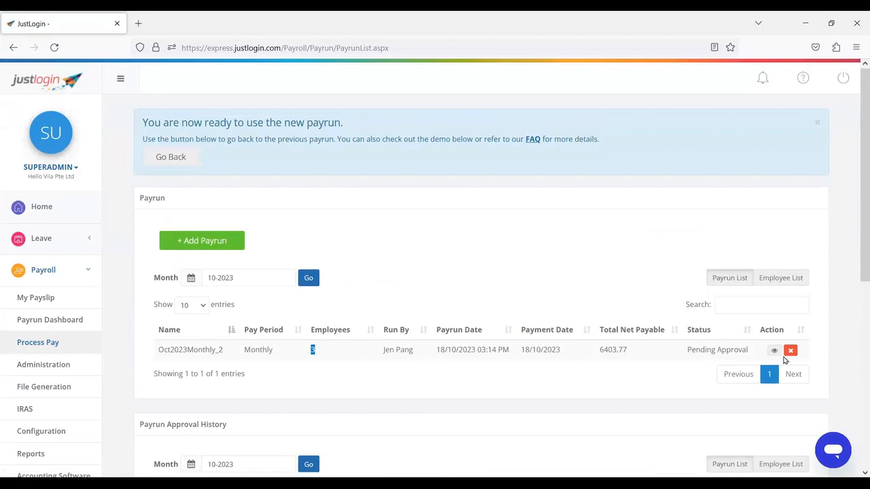
# - Open the Oct2023Monthly_2 payrun for review, check the first listed employee's pay breakdown and individual details, and approve that employee
pyautogui.click(775, 354)
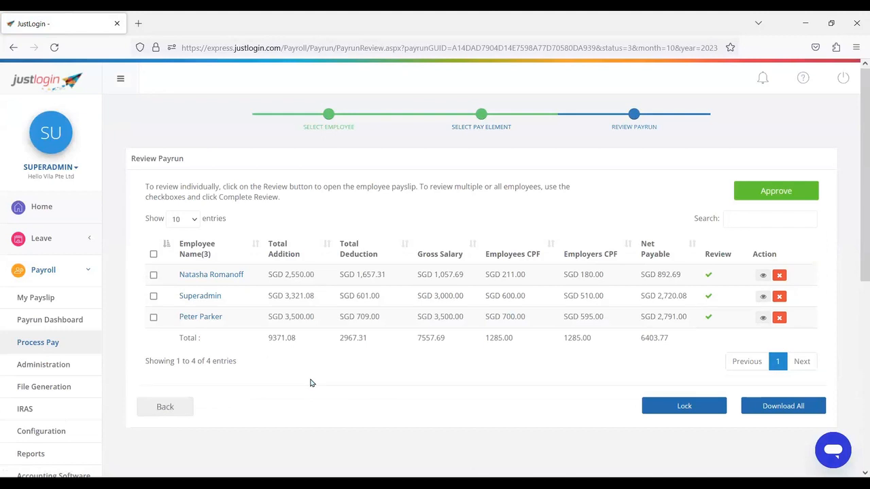
pyautogui.click(206, 276)
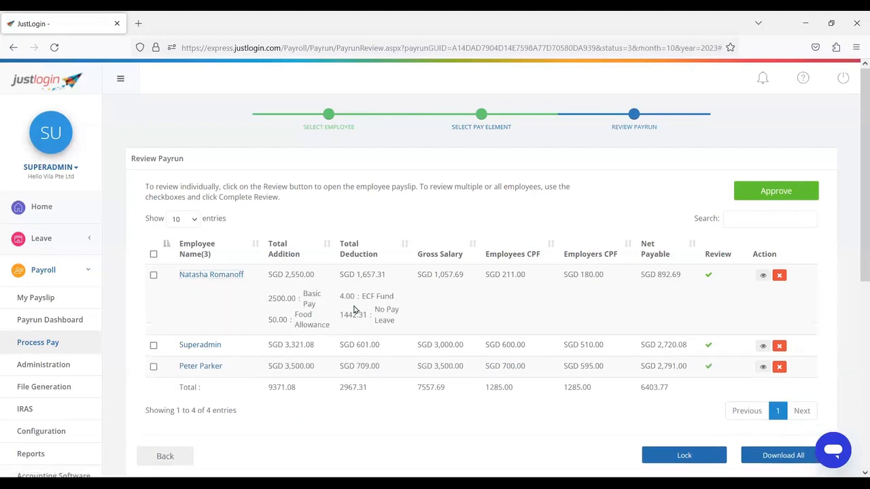
pyautogui.click(763, 281)
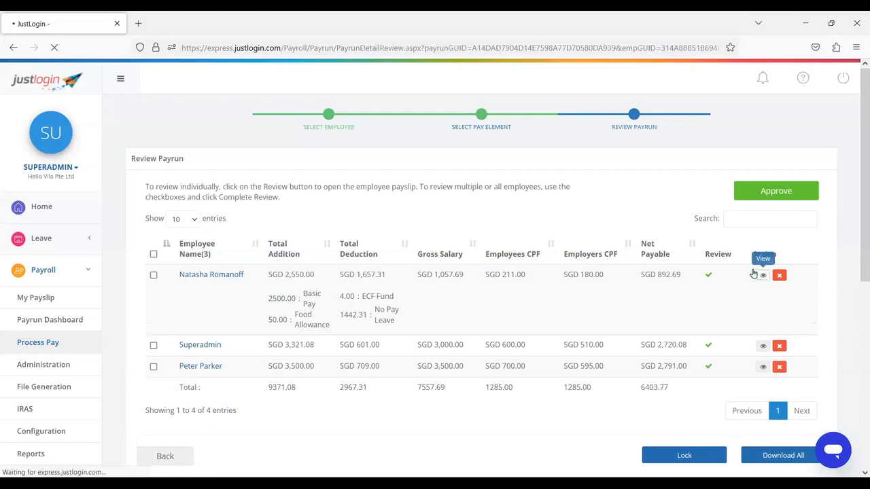
pyautogui.scroll(-1, 430, 299)
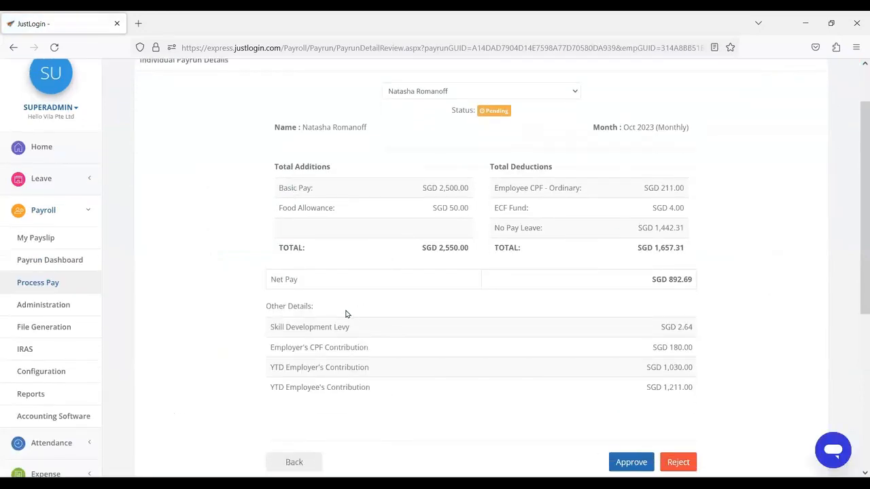
pyautogui.scroll(1, 352, 318)
pyautogui.scroll(-2, 567, 373)
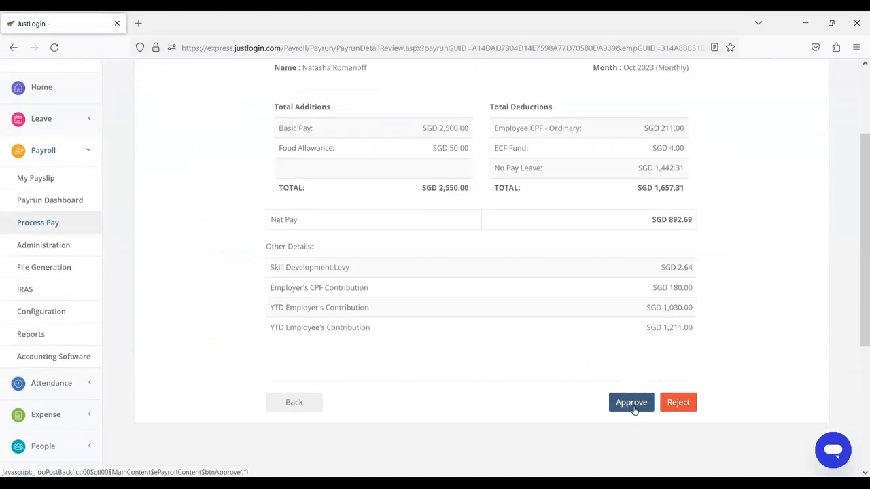
pyautogui.click(635, 409)
pyautogui.click(458, 223)
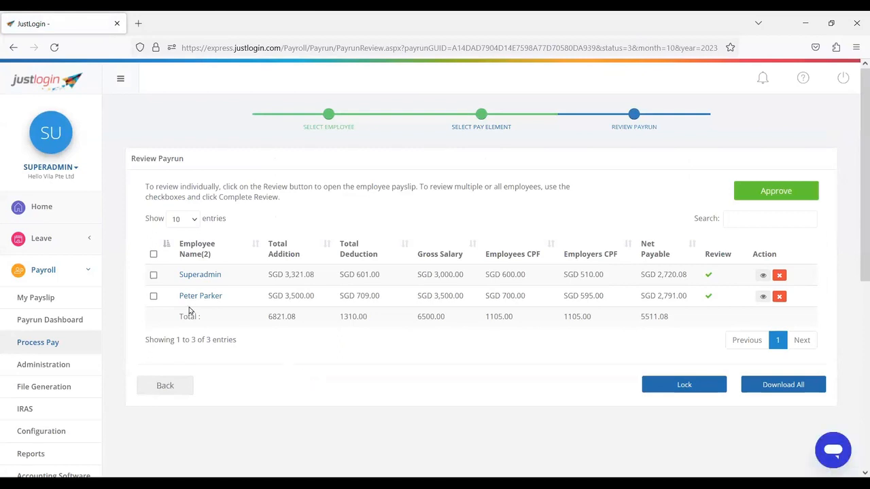
# - Approve the payroll of all remaining employees together and return to the payrun list
pyautogui.click(155, 255)
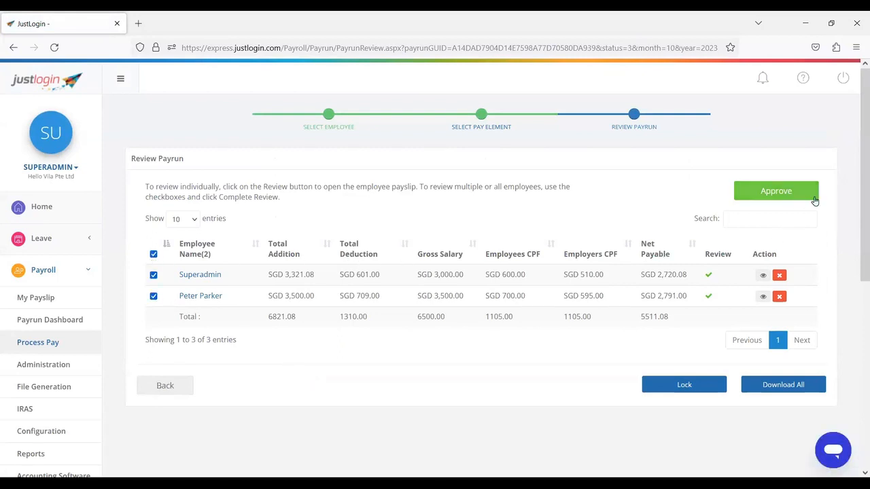
pyautogui.click(776, 195)
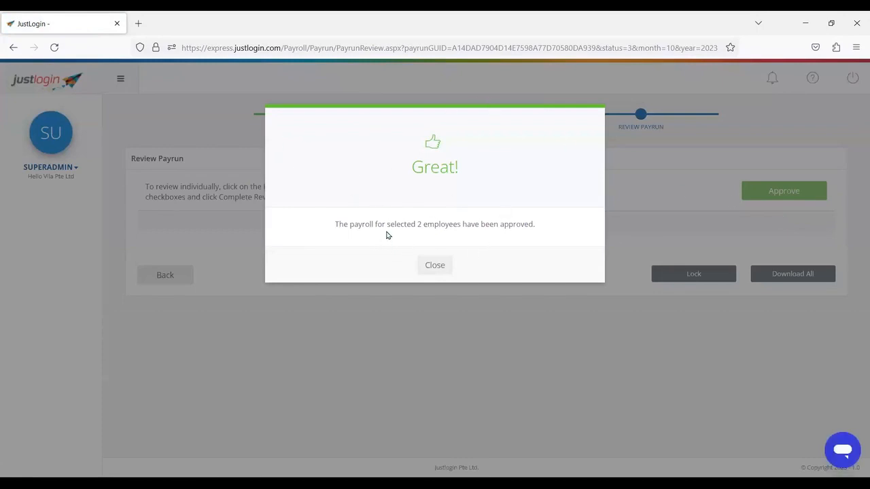
pyautogui.click(438, 268)
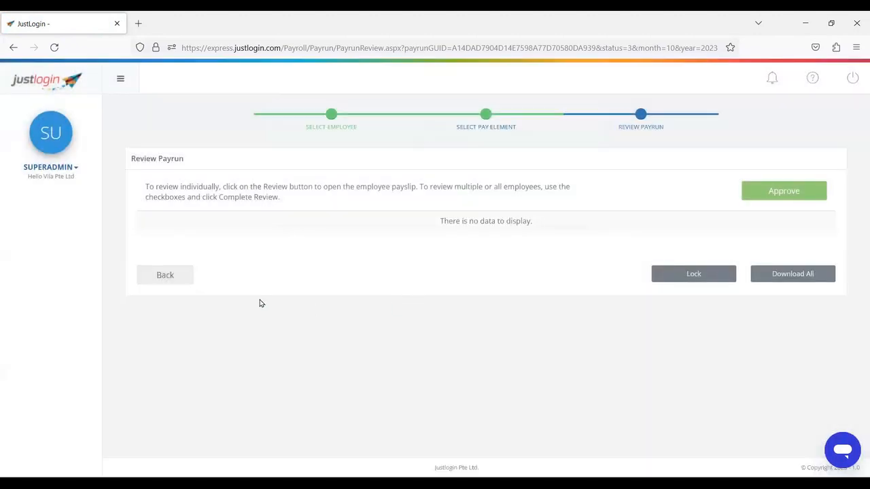
pyautogui.moveTo(432, 224); pyautogui.dragTo(541, 229)
pyautogui.click(553, 258)
pyautogui.click(168, 279)
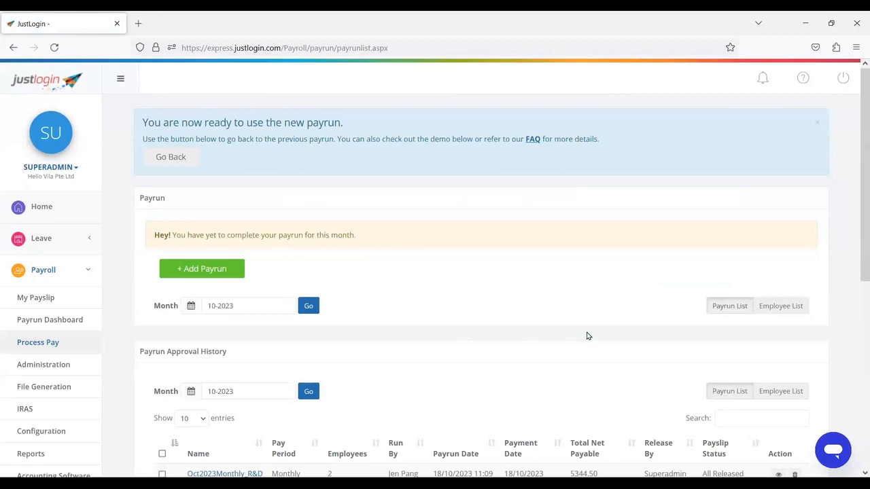
# - Examine the payslip status of the October 2023 payruns in the Payrun Approval History
pyautogui.scroll(-1, 587, 335)
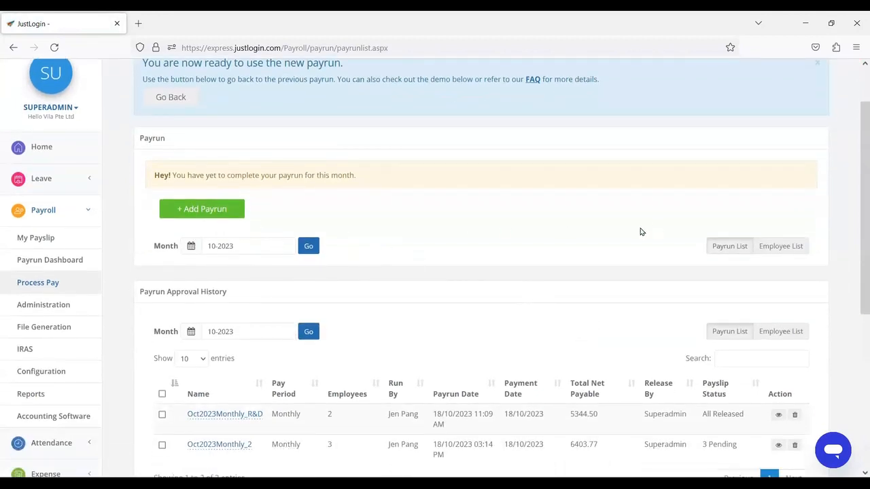
pyautogui.scroll(-2, 647, 235)
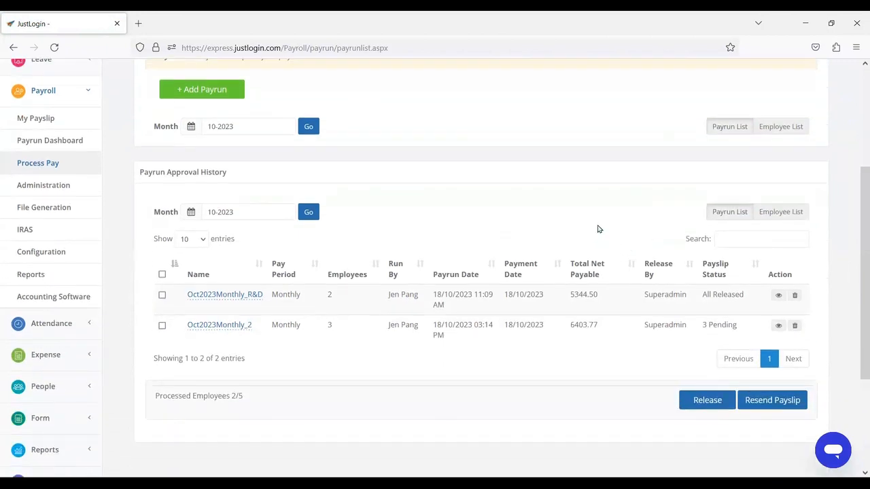
pyautogui.moveTo(140, 172); pyautogui.dragTo(237, 178)
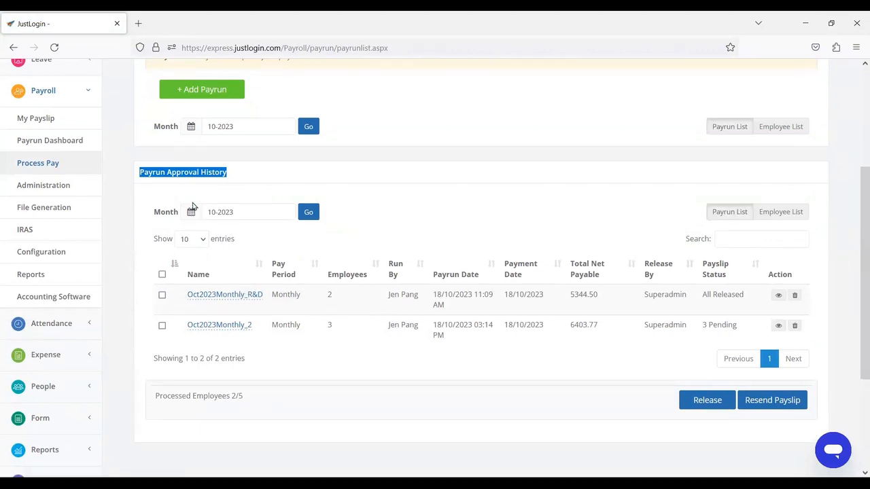
pyautogui.scroll(-1, 224, 248)
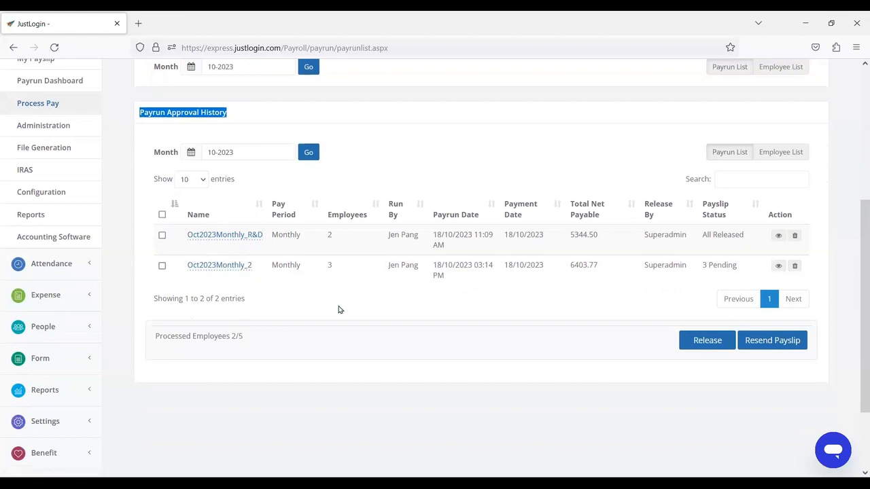
pyautogui.scroll(1, 337, 327)
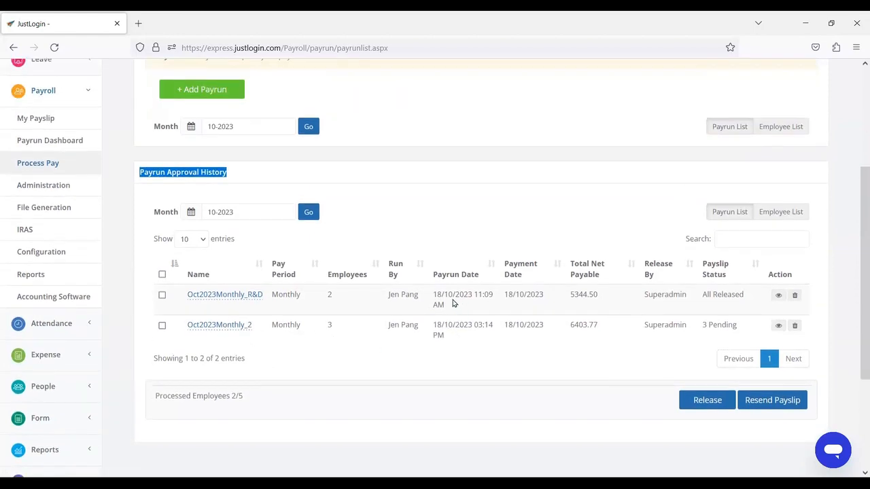
pyautogui.click(431, 278)
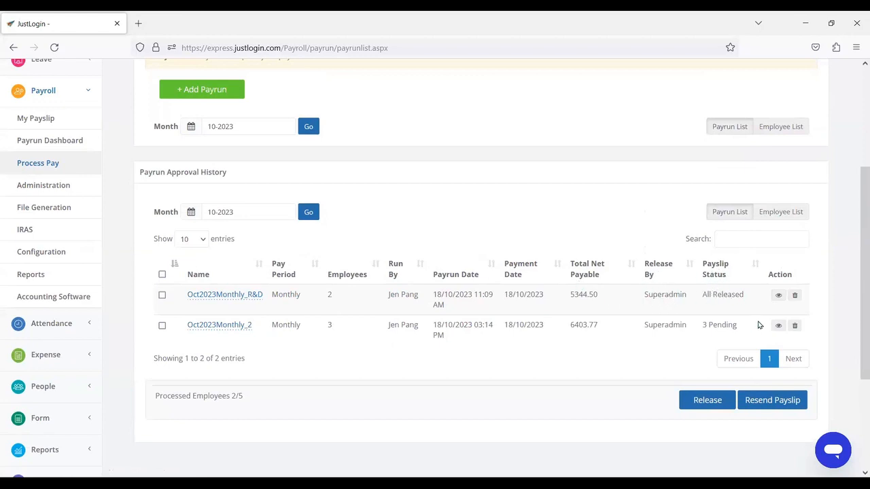
pyautogui.moveTo(740, 299); pyautogui.dragTo(704, 304)
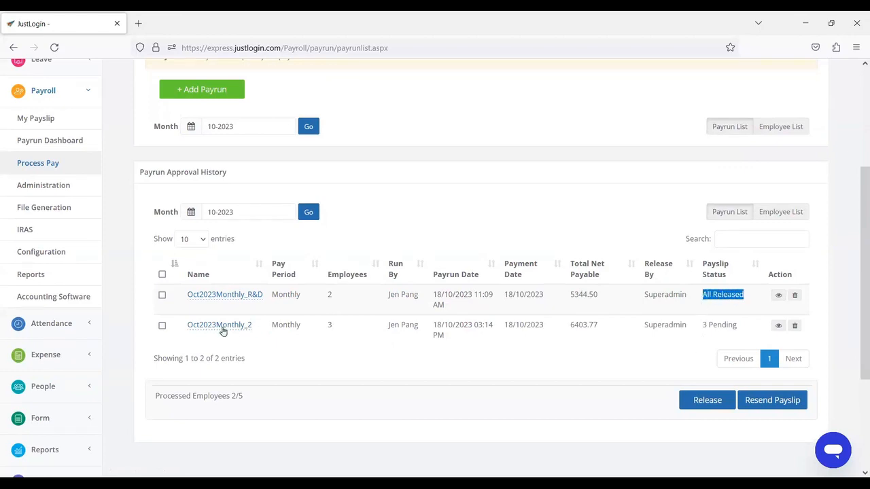
pyautogui.moveTo(703, 327); pyautogui.dragTo(734, 331)
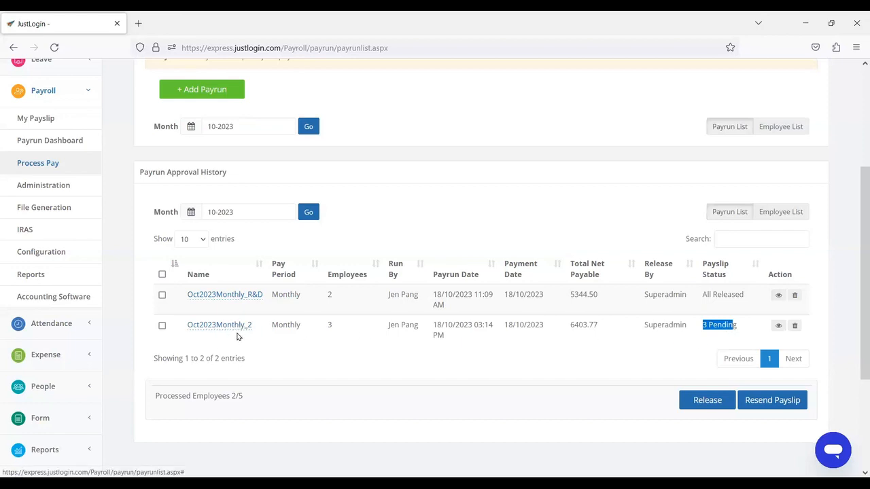
# - Rename the Oct2023Monthly_2 payrun in the approval history as Oct2023Monthly_Operation
pyautogui.click(236, 331)
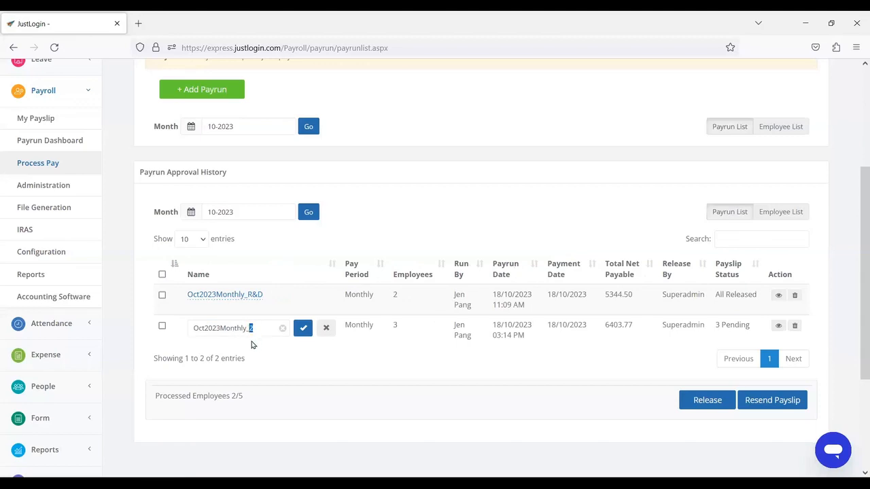
pyautogui.click(258, 336)
pyautogui.write('ation')
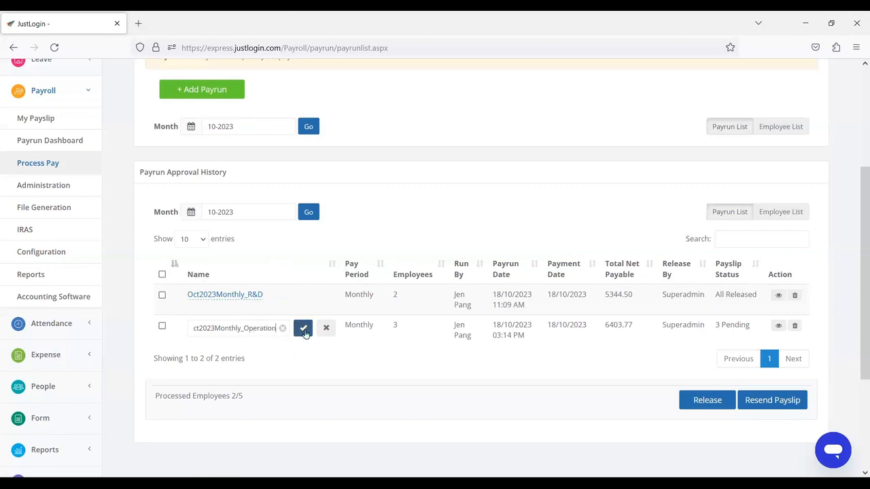
pyautogui.click(304, 330)
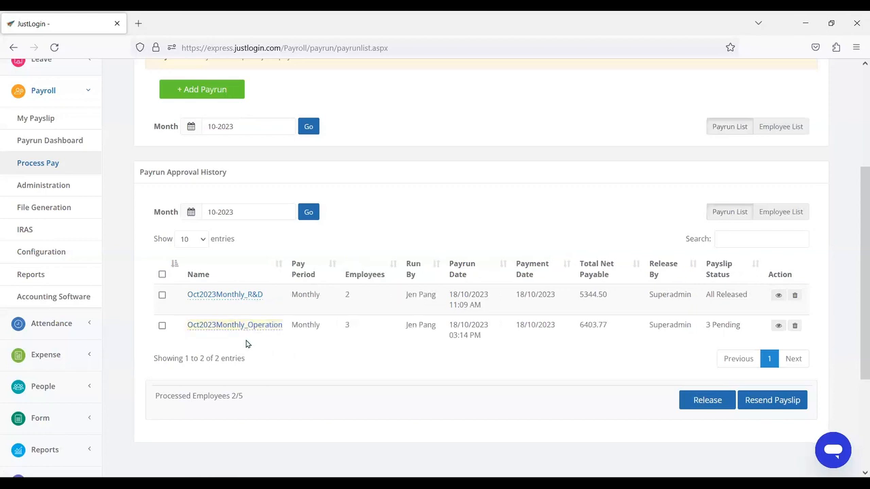
pyautogui.scroll(1, 301, 373)
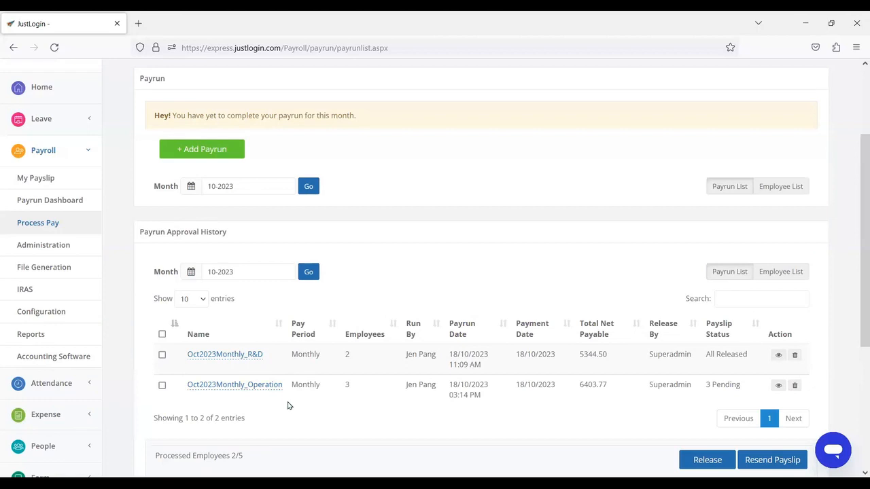
# - Open the Oct2023Monthly_Operation payrun from the approval history, review its summary totals and expand the Total Statutory Fund breakdown
pyautogui.scroll(-1, 293, 342)
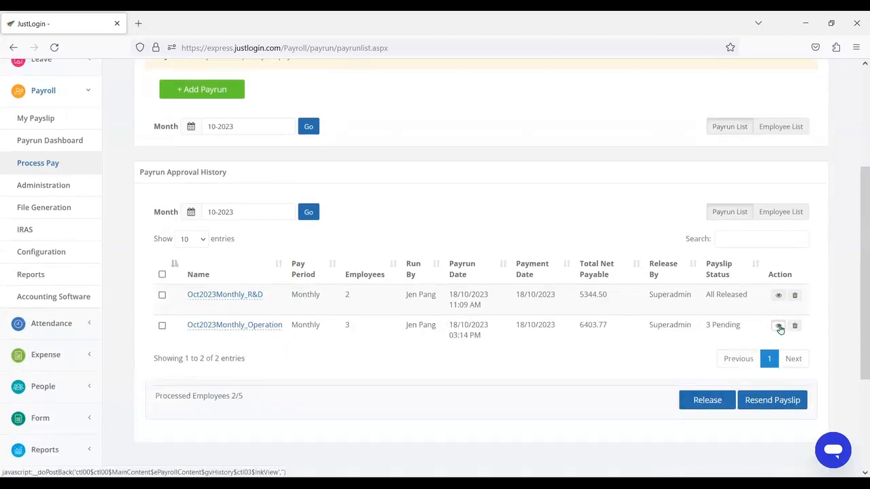
pyautogui.click(780, 327)
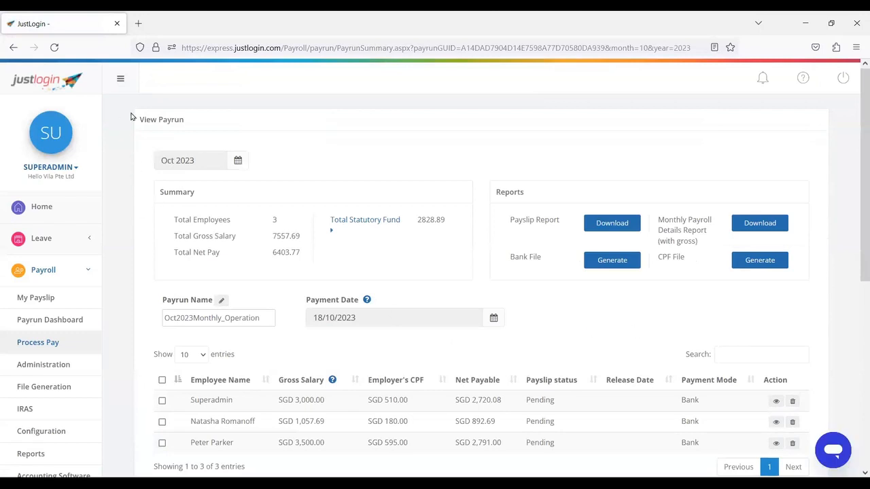
pyautogui.scroll(-1, 391, 256)
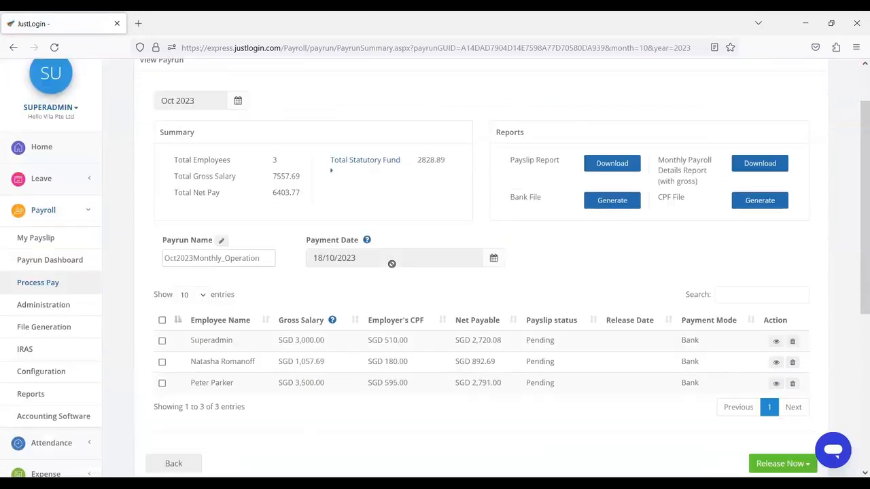
pyautogui.scroll(1, 201, 239)
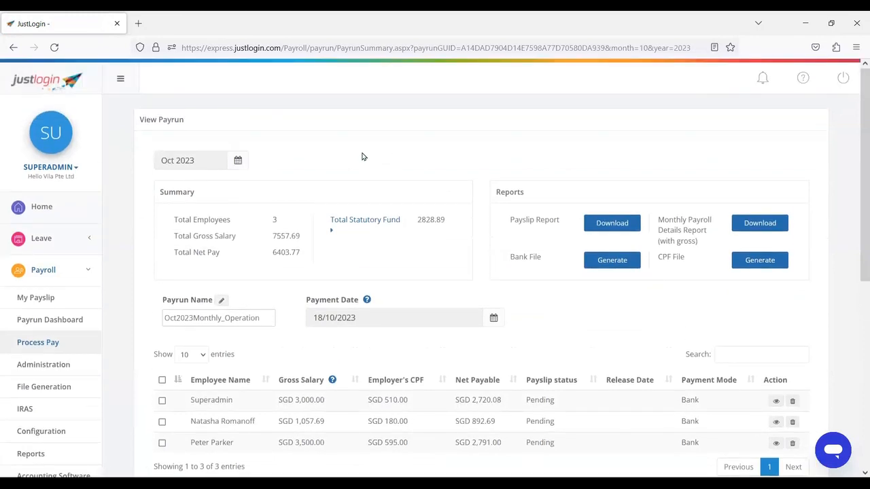
pyautogui.moveTo(197, 193); pyautogui.dragTo(166, 193)
pyautogui.moveTo(175, 222); pyautogui.dragTo(248, 231)
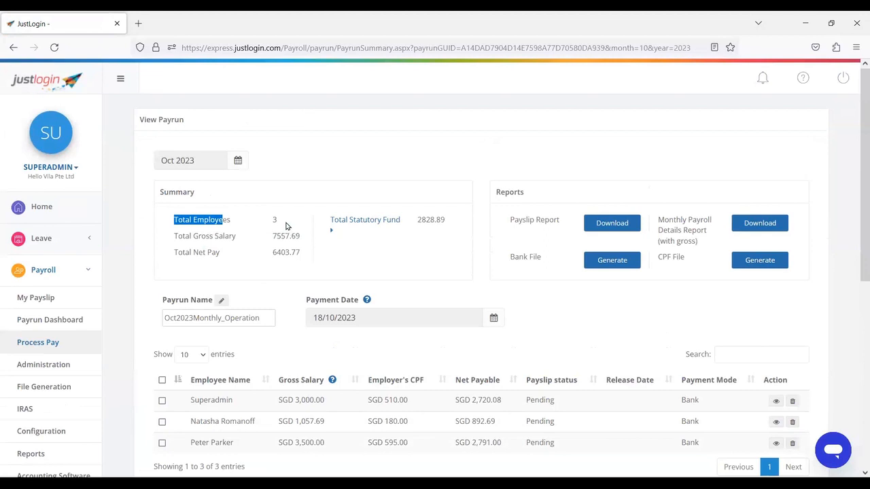
pyautogui.moveTo(170, 238); pyautogui.dragTo(253, 243)
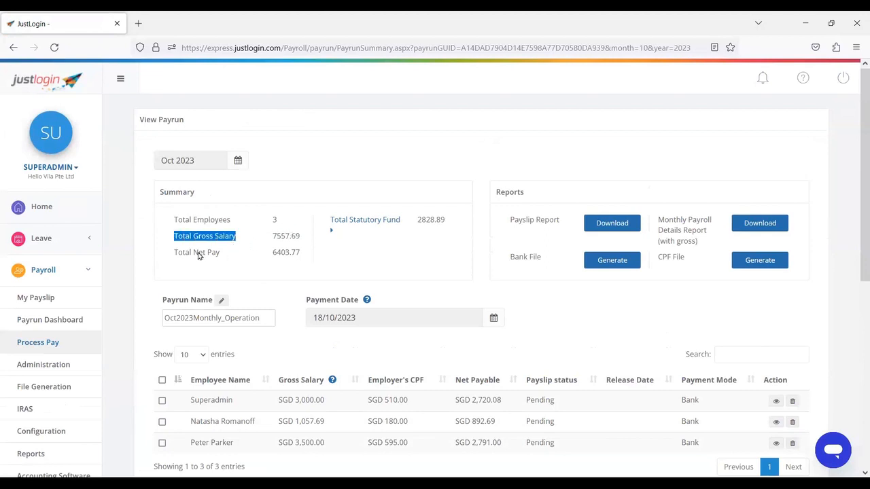
pyautogui.moveTo(197, 254); pyautogui.dragTo(222, 256)
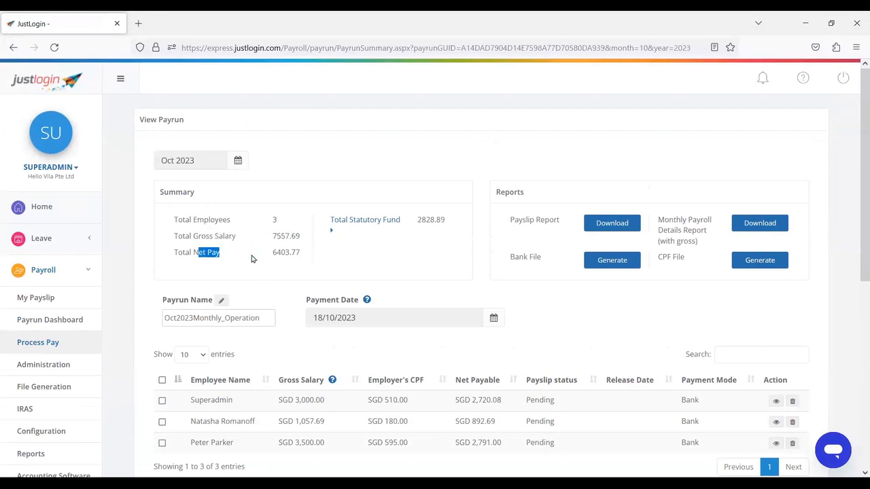
pyautogui.click(368, 226)
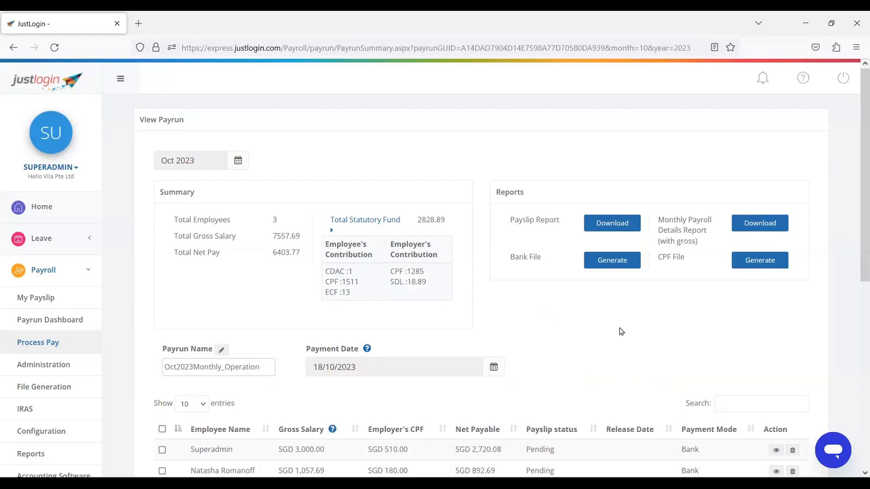
# - Examine the payrun's available reports and files, its name, its payment date and the employee list
pyautogui.moveTo(500, 193); pyautogui.dragTo(533, 201)
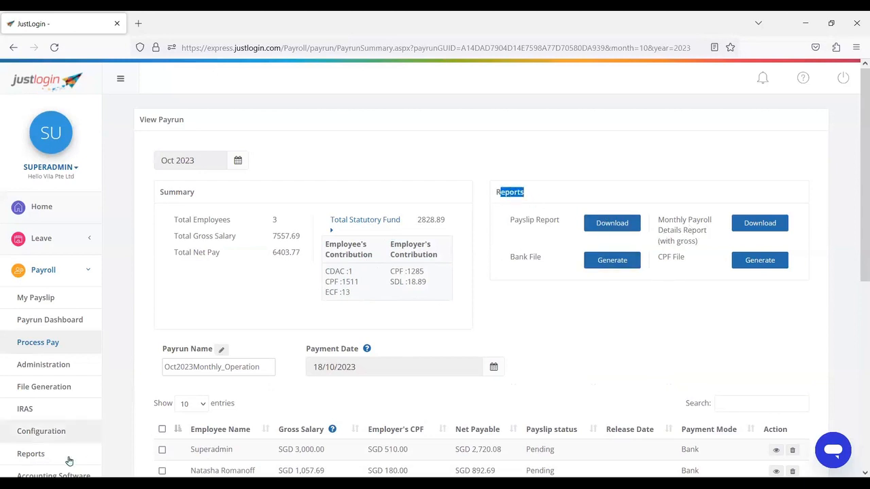
pyautogui.click(712, 318)
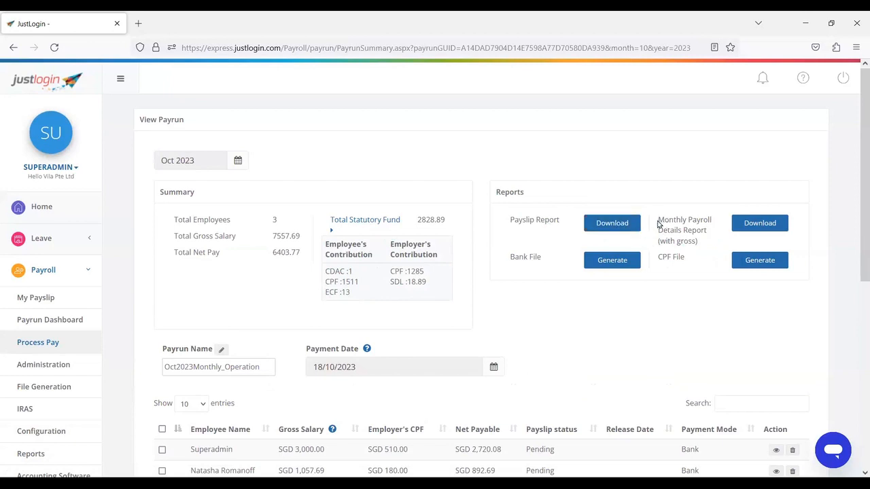
pyautogui.moveTo(660, 224); pyautogui.dragTo(715, 225)
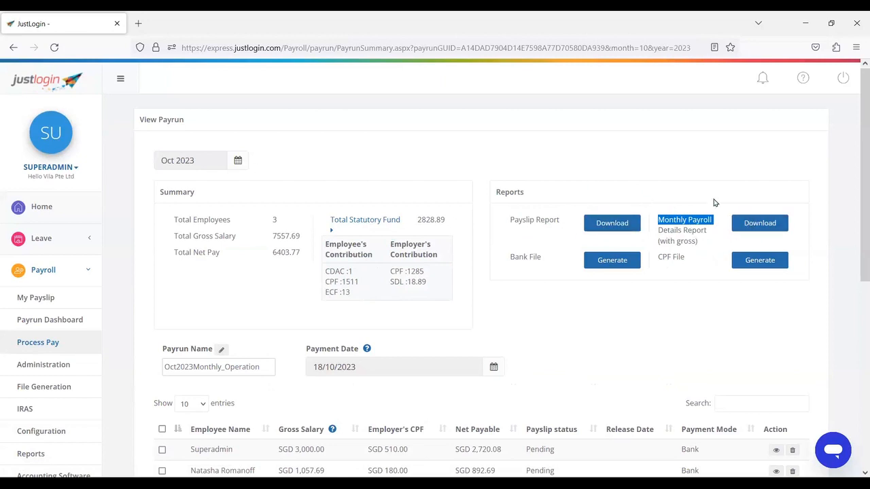
pyautogui.click(635, 327)
pyautogui.scroll(-2, 554, 262)
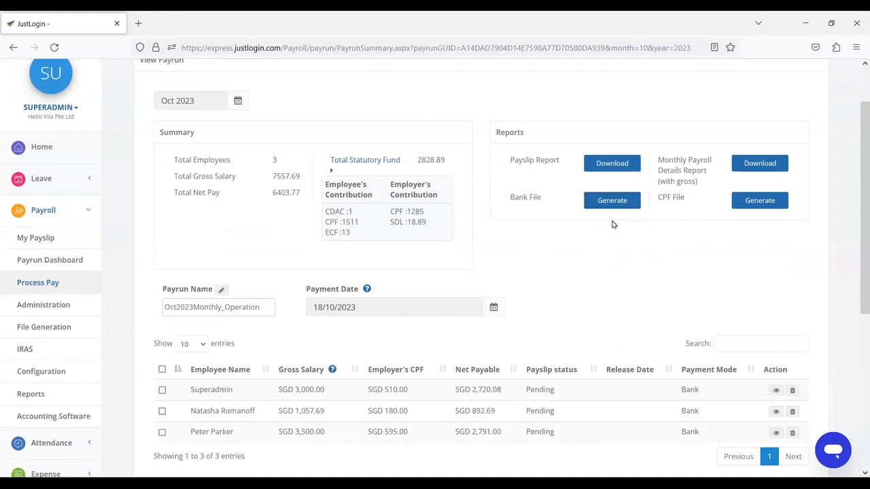
pyautogui.scroll(-3, 687, 227)
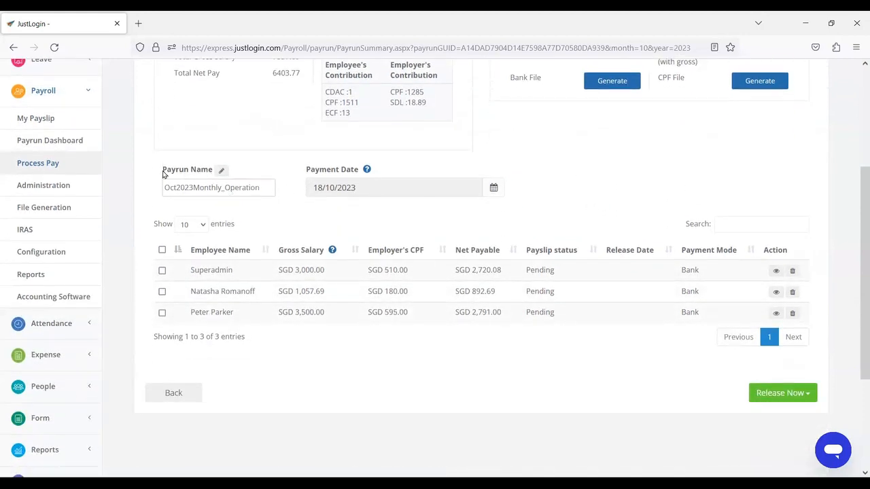
pyautogui.moveTo(163, 175); pyautogui.dragTo(214, 176)
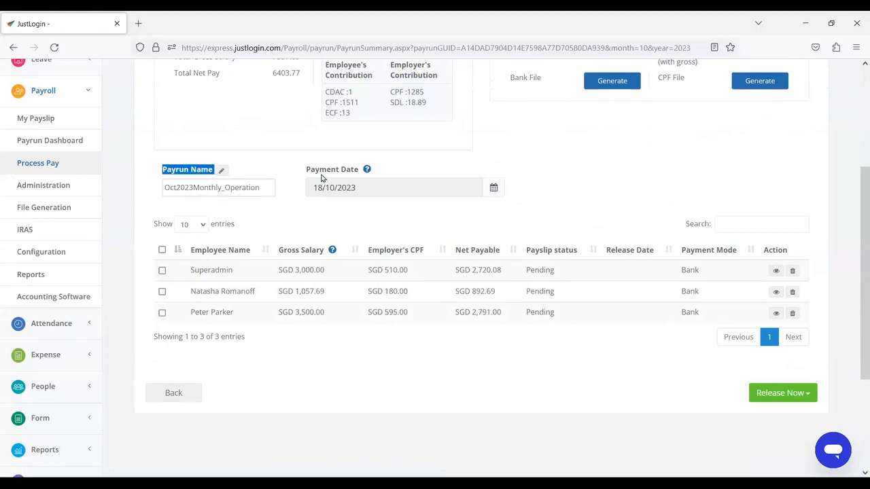
pyautogui.moveTo(314, 170); pyautogui.dragTo(367, 170)
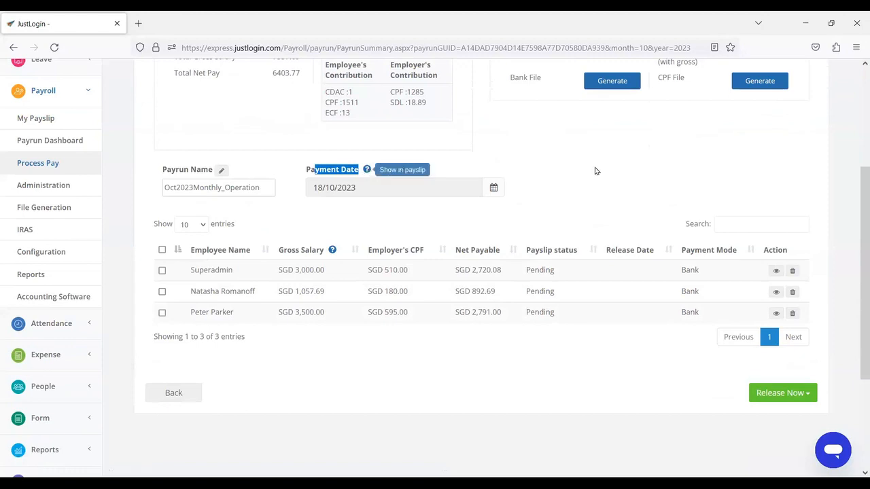
pyautogui.click(681, 173)
pyautogui.scroll(-1, 676, 180)
pyautogui.scroll(1, 676, 181)
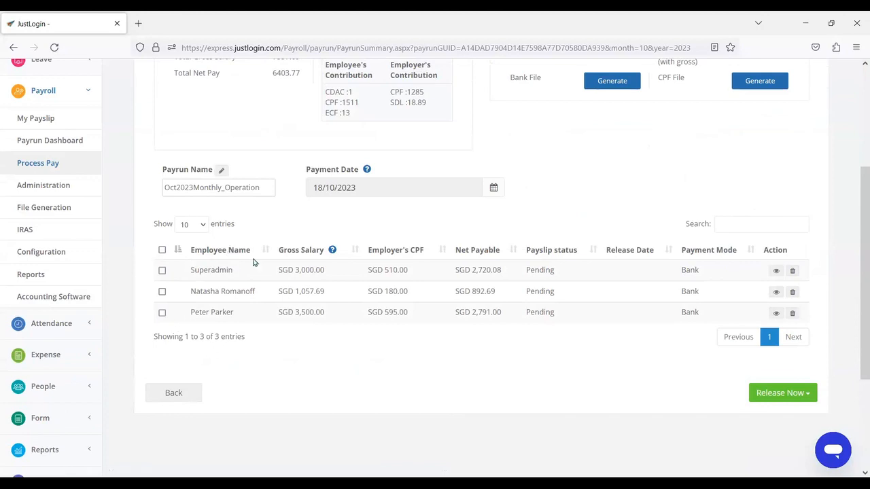
# - Schedule the payslips of all employees in the payrun for release on 30/10/2023, saving that date for the next payrun
pyautogui.scroll(2, 219, 189)
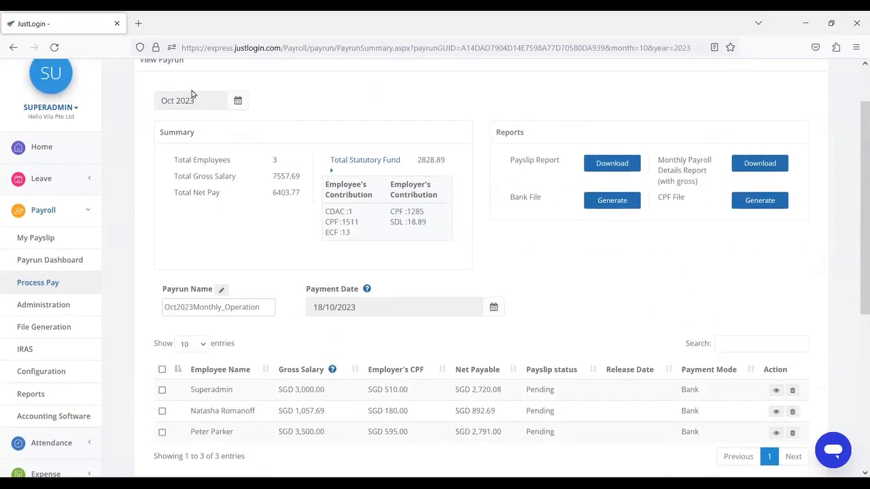
pyautogui.scroll(-1, 266, 325)
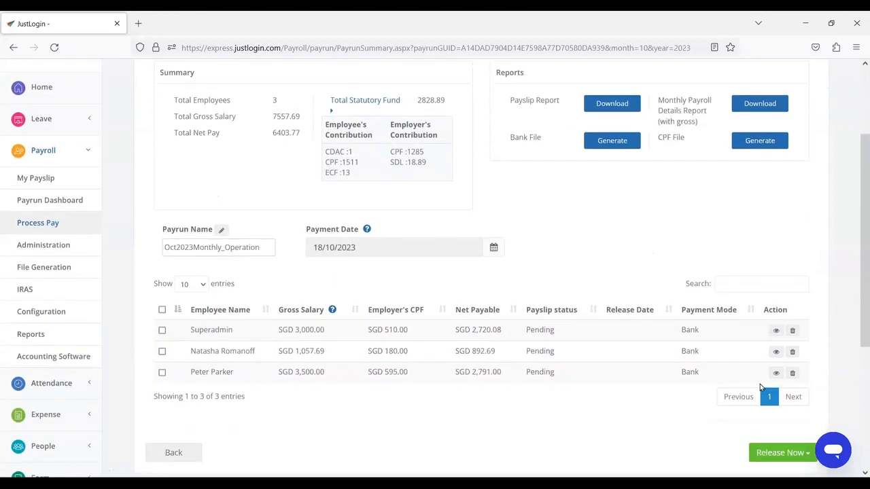
pyautogui.scroll(-2, 610, 366)
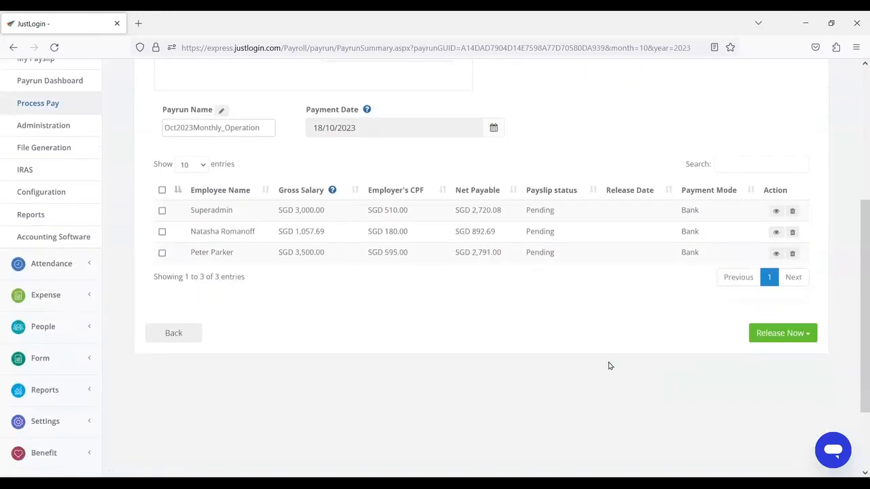
pyautogui.click(162, 191)
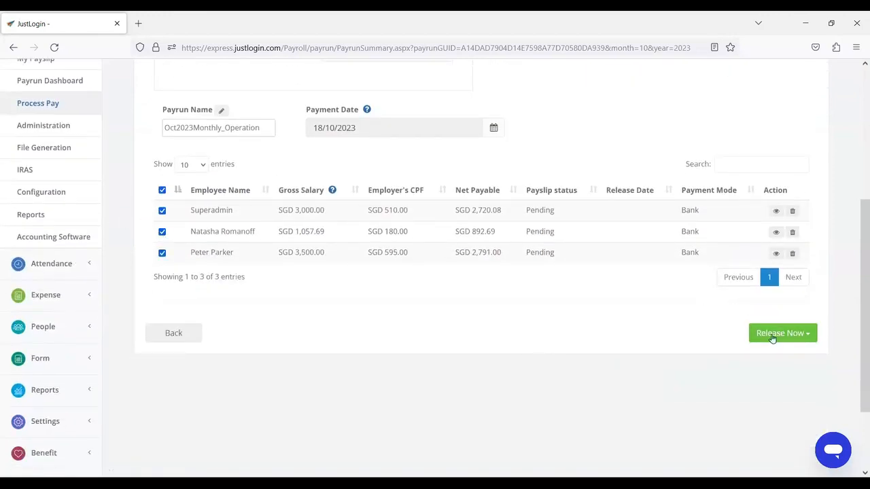
pyautogui.click(809, 335)
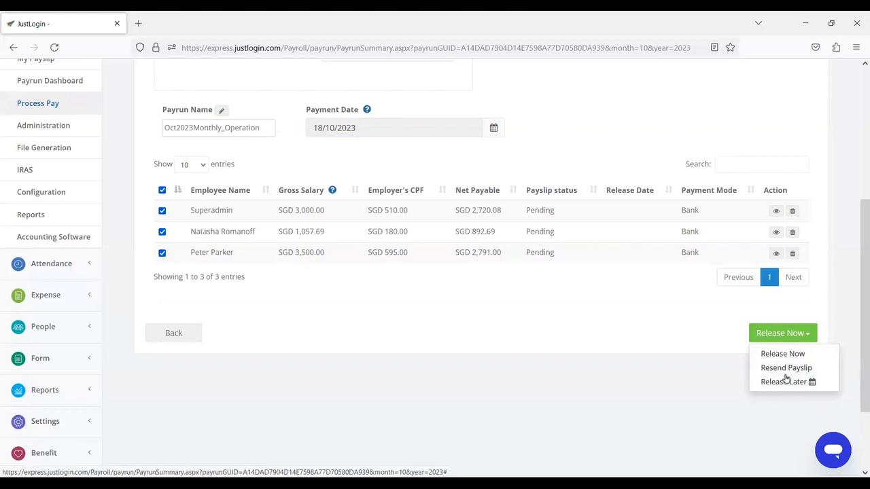
pyautogui.click(825, 385)
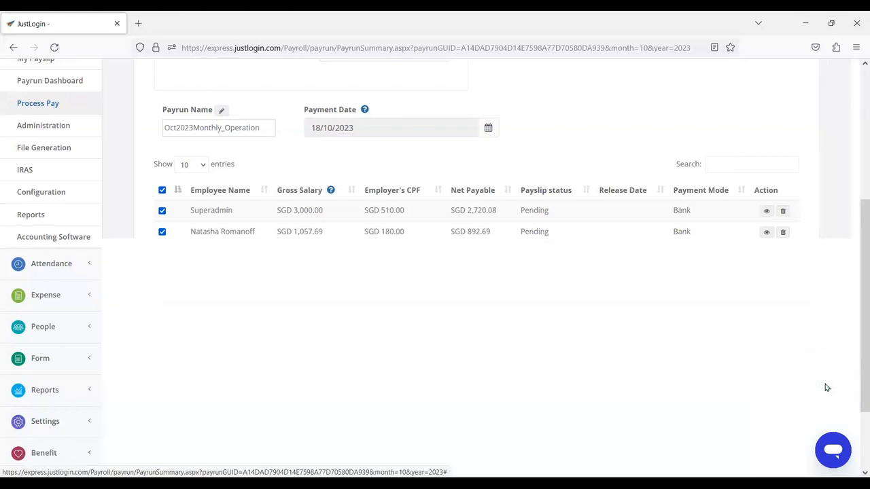
pyautogui.click(379, 211)
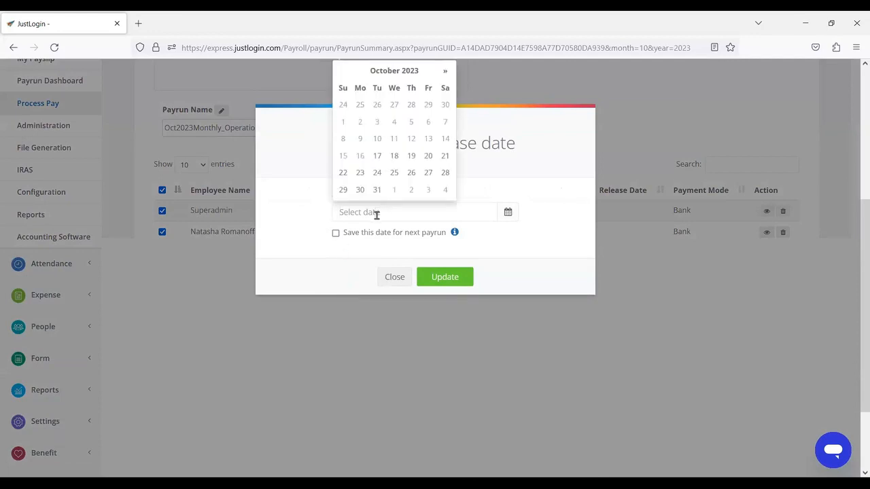
pyautogui.click(378, 190)
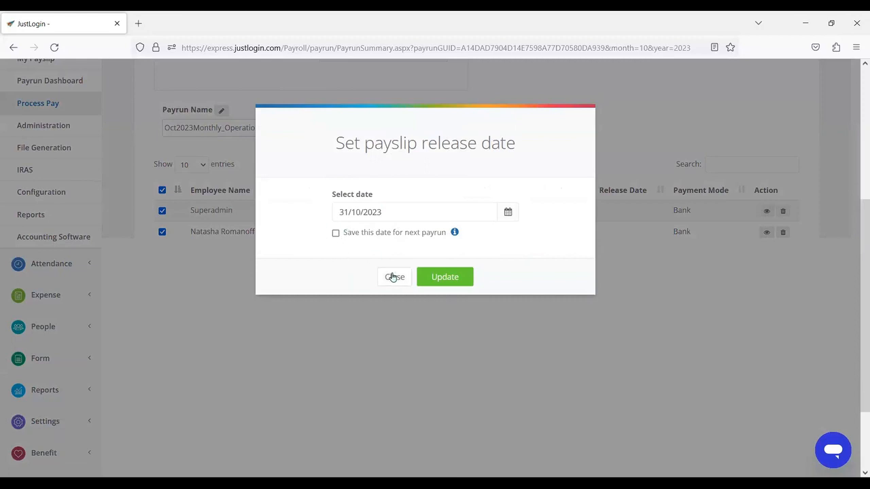
pyautogui.click(372, 213)
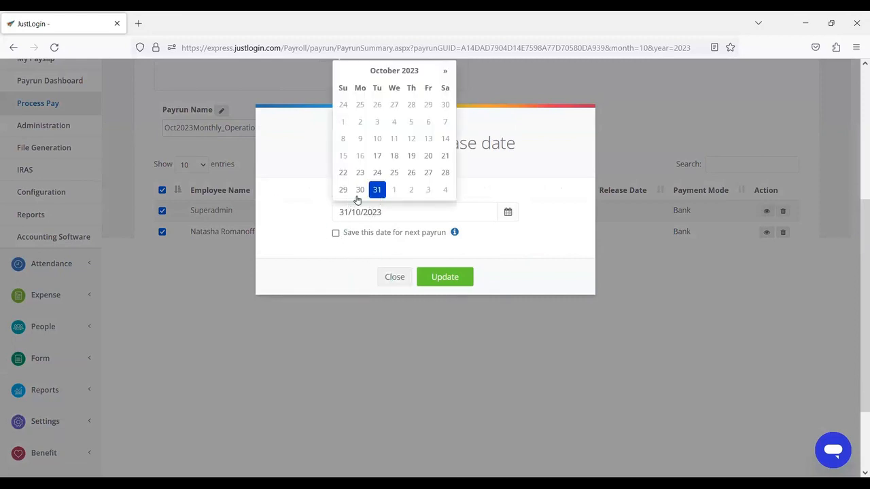
pyautogui.click(361, 190)
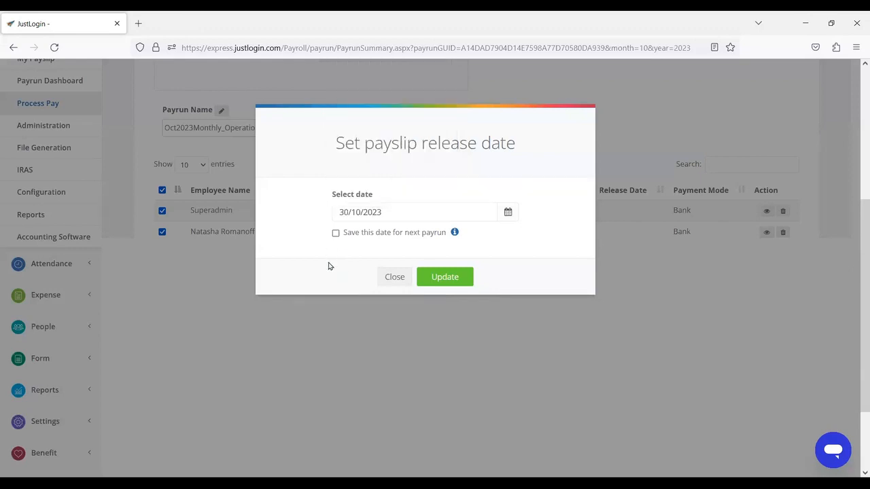
pyautogui.click(335, 233)
pyautogui.click(443, 277)
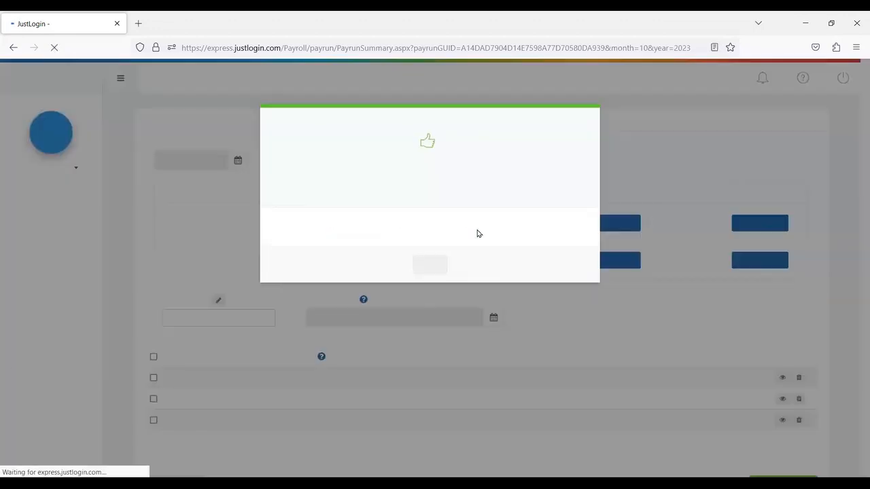
pyautogui.click(433, 271)
# - Sort the employees by payslip status and try to release the first listed employee's payslip immediately
pyautogui.scroll(-3, 680, 381)
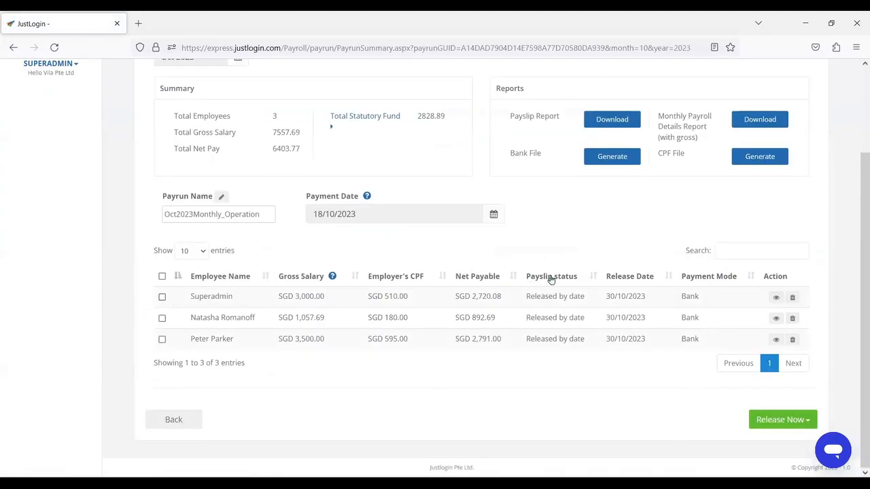
pyautogui.click(575, 283)
pyautogui.click(163, 297)
pyautogui.click(785, 421)
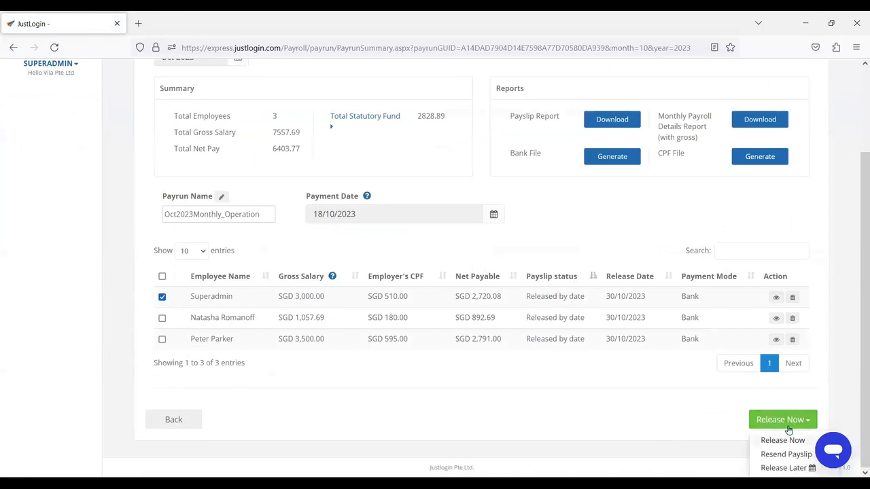
pyautogui.click(787, 439)
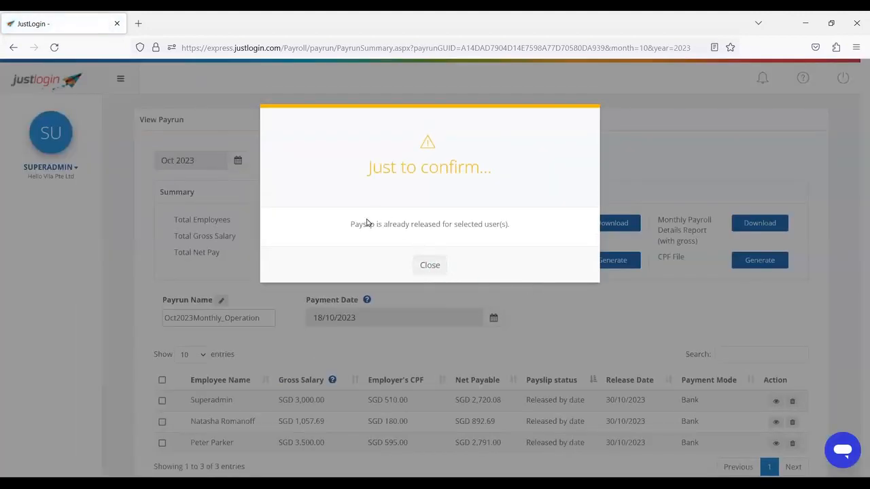
pyautogui.moveTo(367, 222); pyautogui.dragTo(445, 227)
pyautogui.click(432, 267)
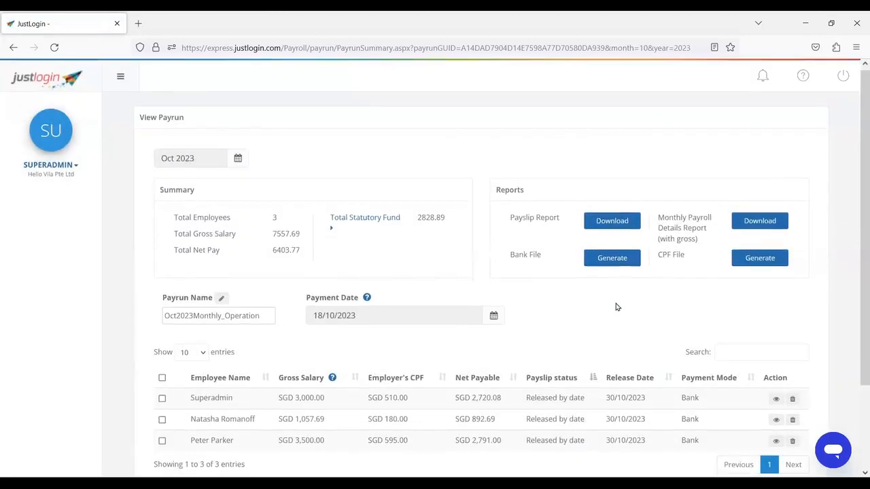
# - Return to the payrun list and look over the October 2023 approval history
pyautogui.scroll(-2, 617, 308)
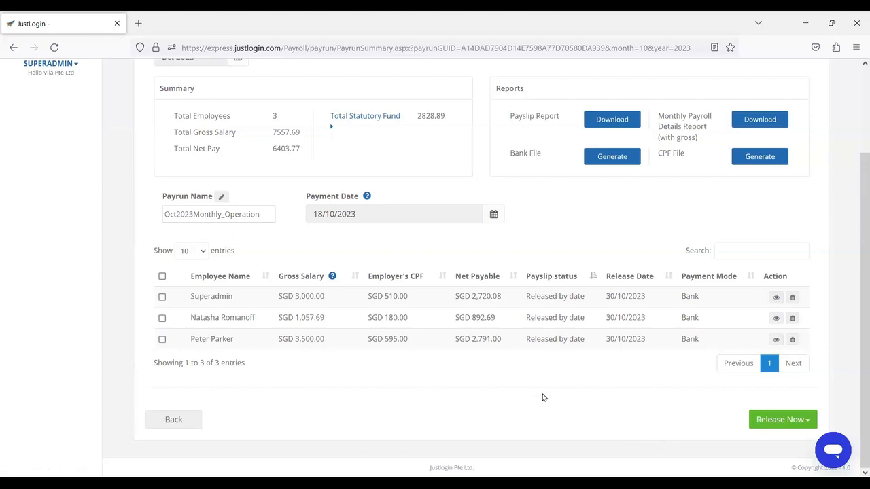
pyautogui.click(174, 420)
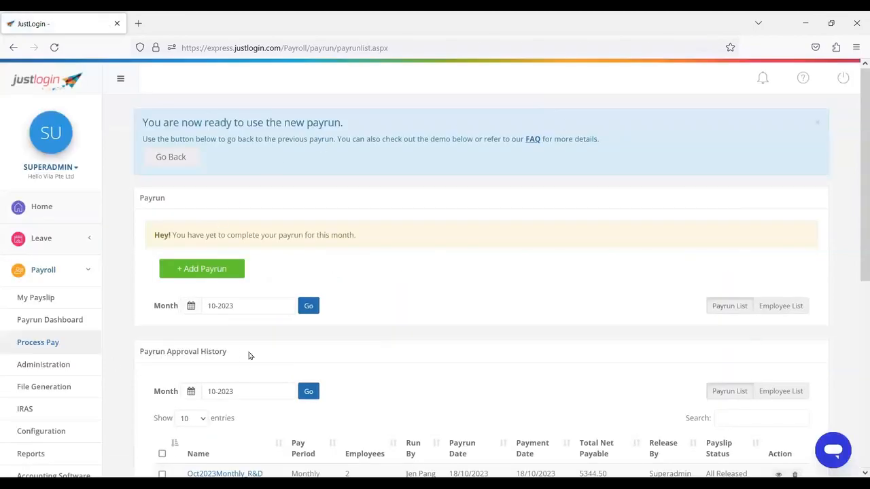
pyautogui.scroll(-3, 237, 361)
pyautogui.scroll(3, 224, 343)
# - Open the FAQ on the new payrun and read its instructions on how to process the payrun
pyautogui.click(534, 141)
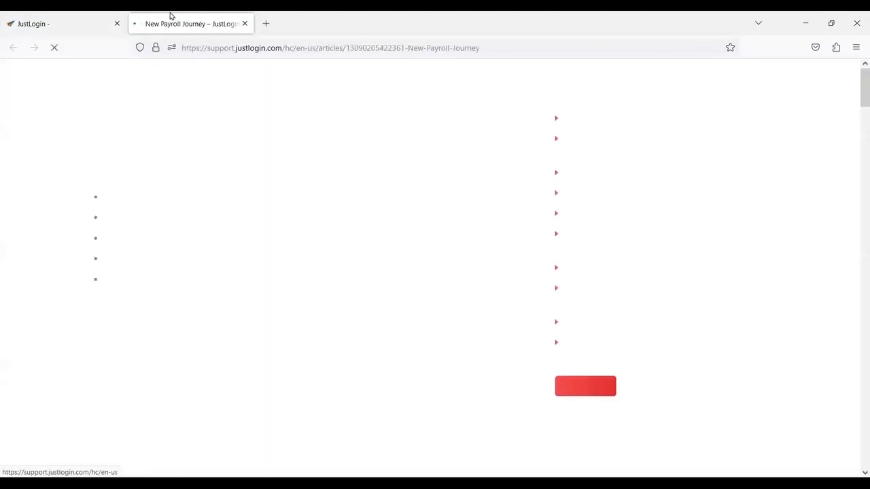
pyautogui.scroll(-3, 251, 227)
pyautogui.scroll(-3, 251, 226)
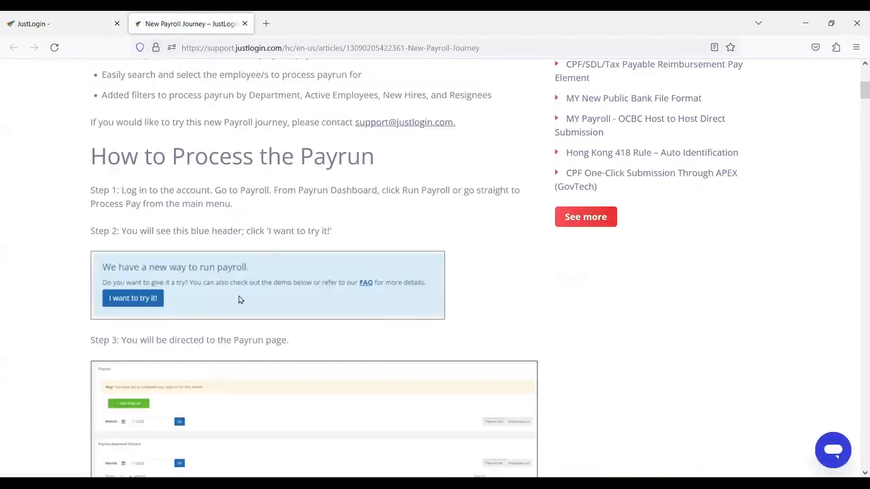
# - Read further in the FAQ's payrun instructions and return to the October 2023 approval history in the payrun list
pyautogui.scroll(-2, 209, 253)
pyautogui.scroll(-10, 315, 281)
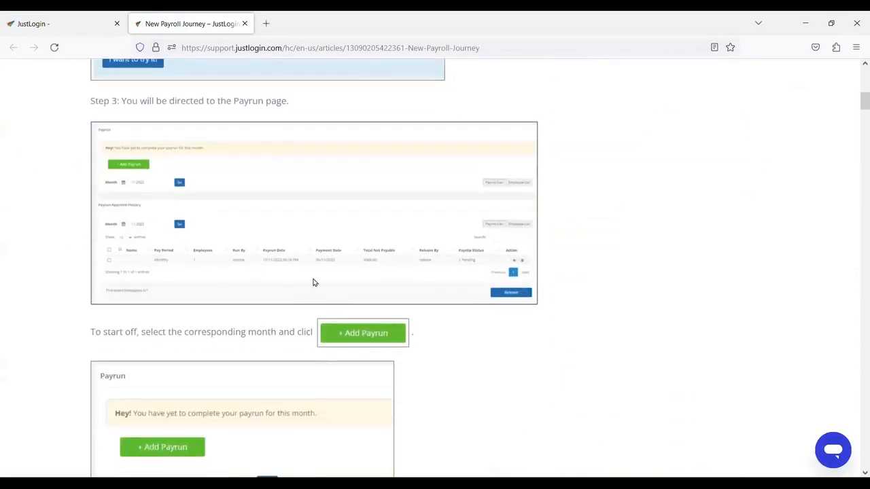
pyautogui.click(86, 26)
pyautogui.scroll(-3, 481, 299)
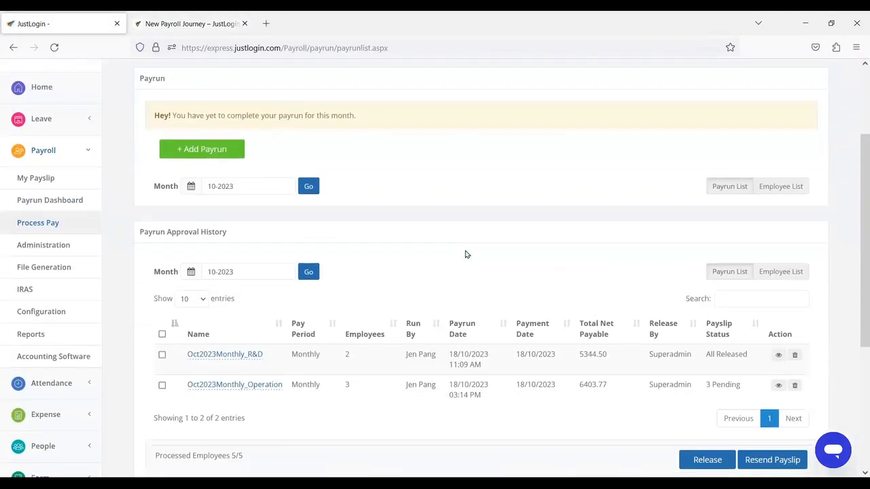
pyautogui.scroll(-1, 444, 242)
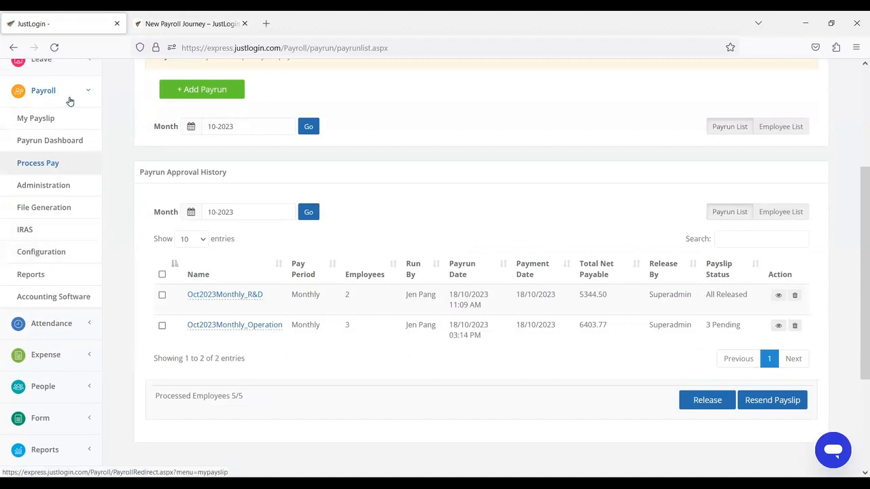
# - Open the general payroll configuration settings and examine the Approver Setting with its choices of payrun approver
pyautogui.click(47, 255)
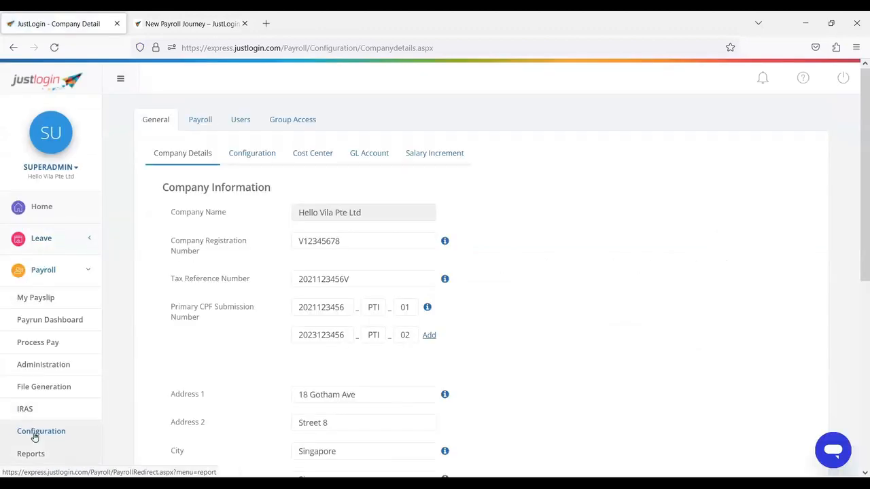
pyautogui.click(266, 154)
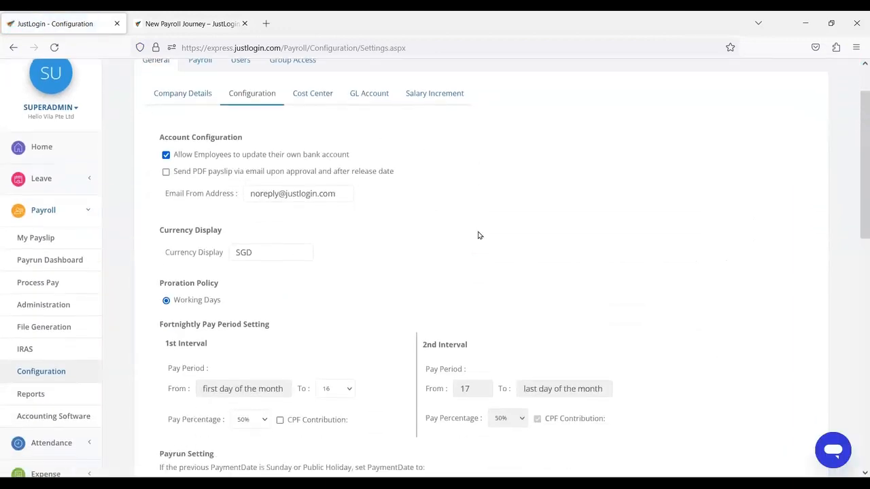
pyautogui.scroll(-4, 480, 231)
pyautogui.scroll(-5, 480, 250)
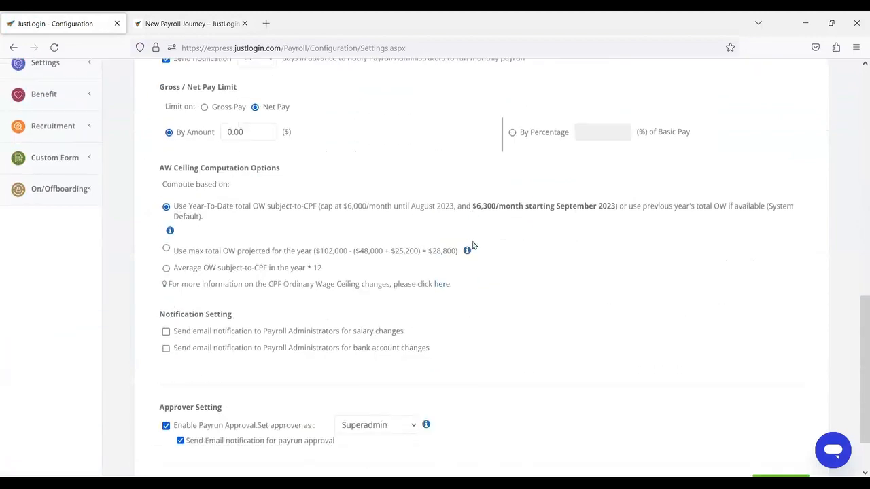
pyautogui.moveTo(160, 347); pyautogui.dragTo(231, 354)
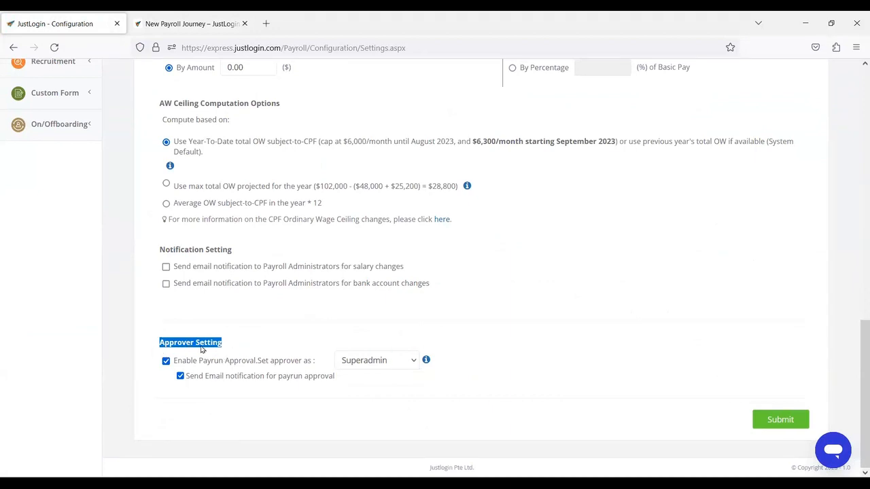
pyautogui.click(289, 327)
pyautogui.click(361, 361)
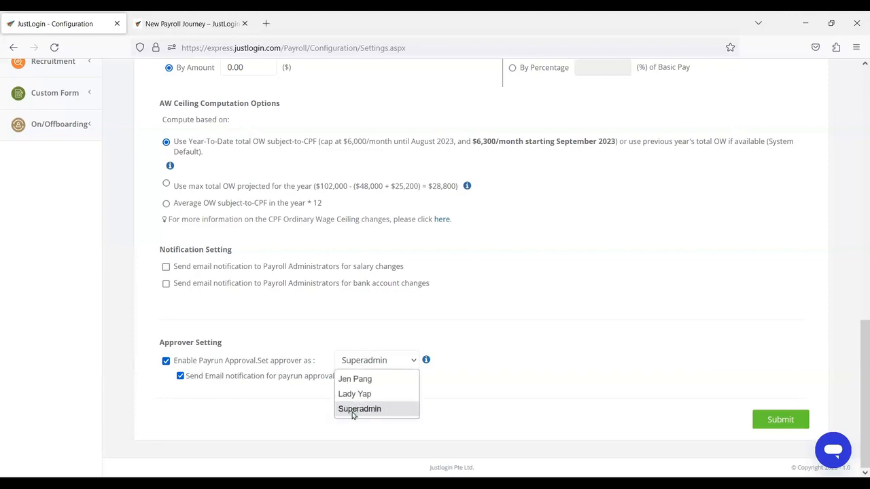
pyautogui.click(581, 384)
# - Look over the other general configuration settings, from Account Configuration through the payrun and notification settings
pyautogui.scroll(10, 565, 398)
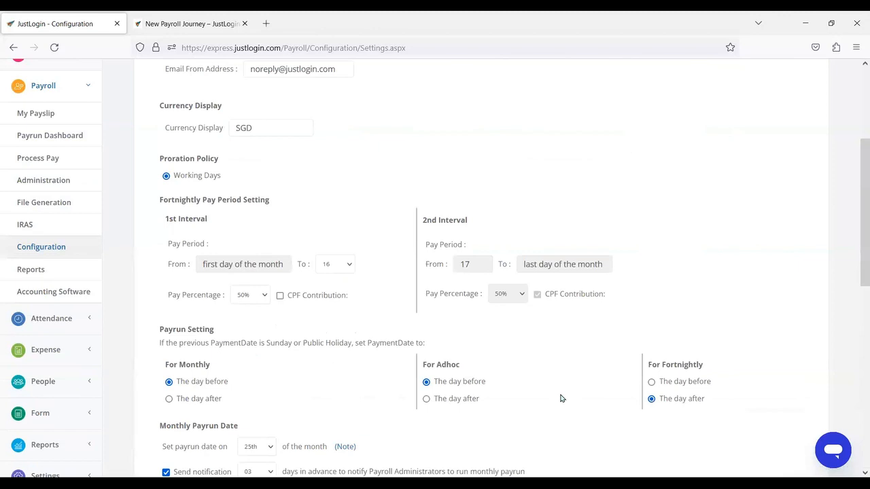
pyautogui.scroll(3, 561, 398)
pyautogui.scroll(-10, 554, 312)
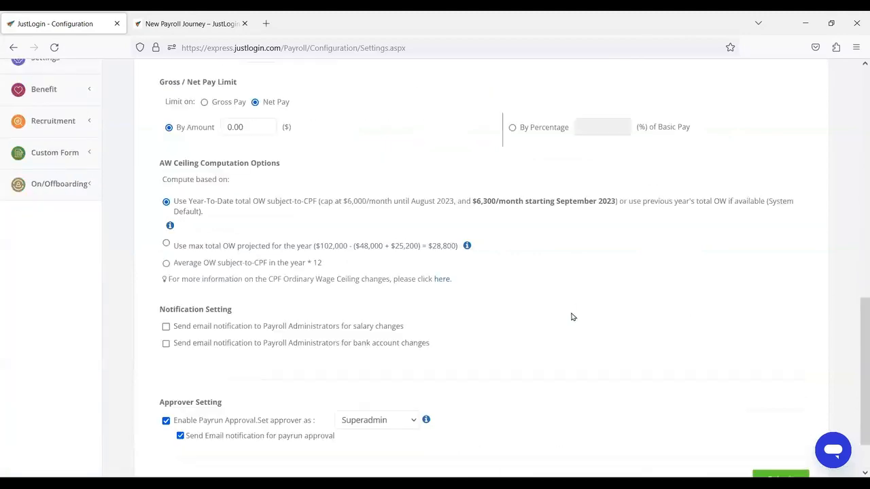
pyautogui.scroll(-2, 572, 317)
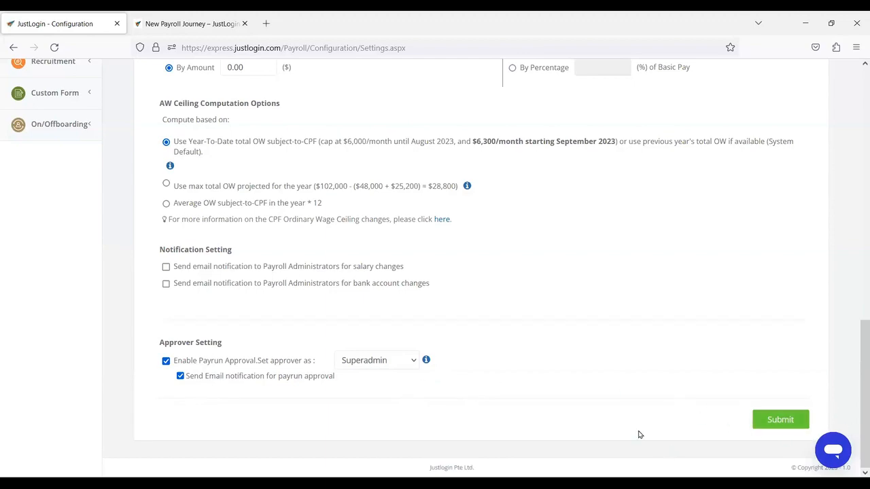
pyautogui.scroll(10, 564, 456)
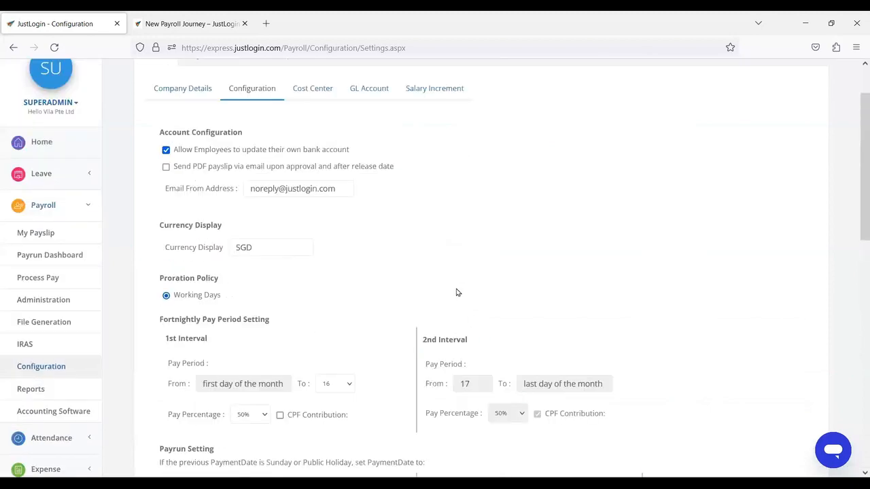
pyautogui.scroll(1, 465, 354)
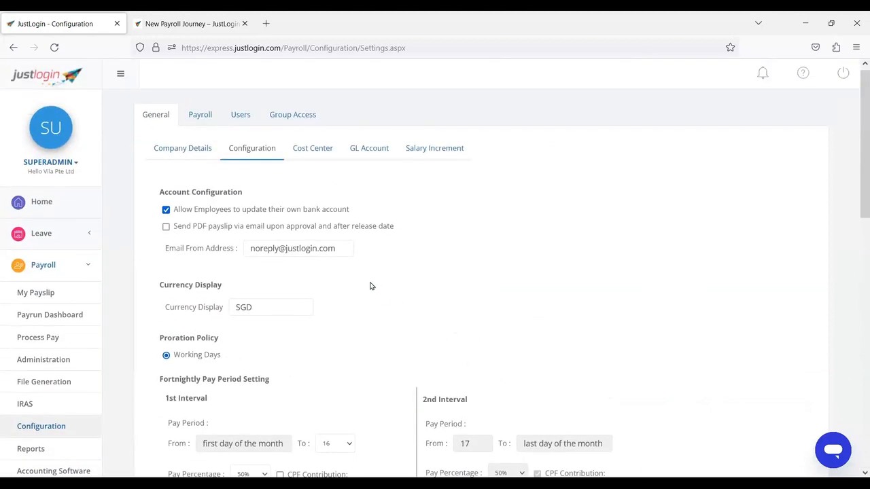
pyautogui.scroll(-1, 369, 281)
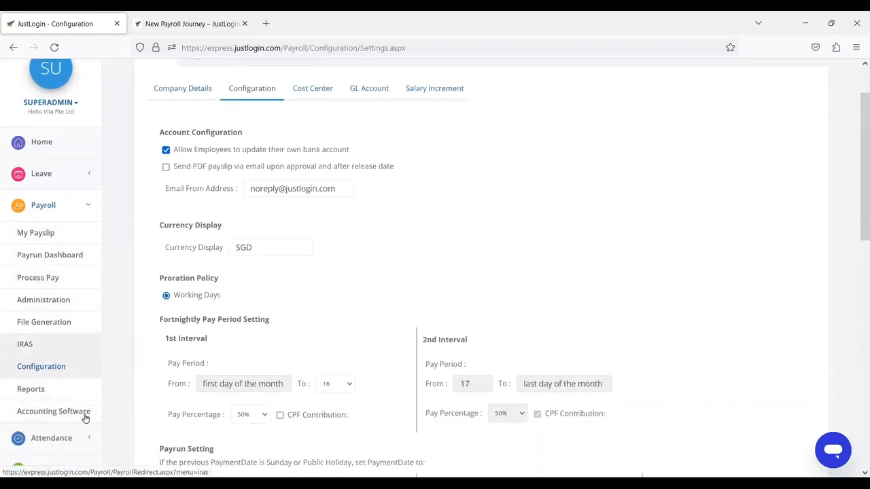
# - View the list of payroll reports and the CPF and bank file generation forms
pyautogui.click(30, 391)
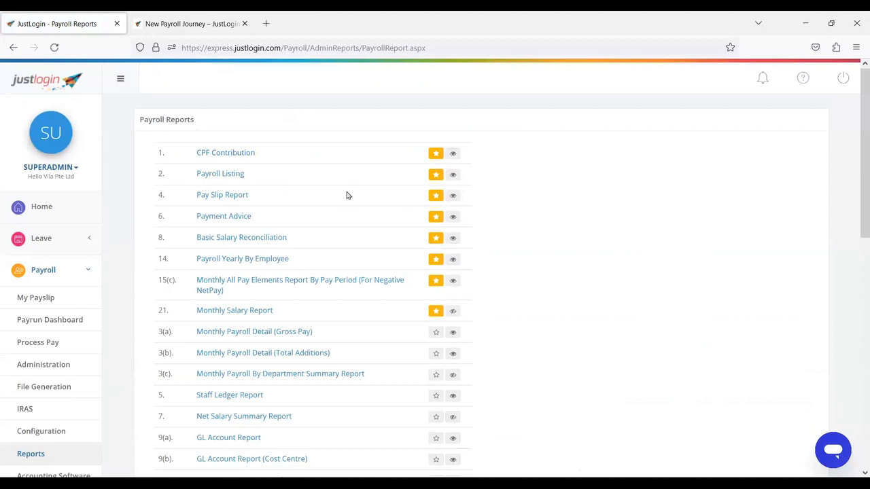
pyautogui.click(54, 393)
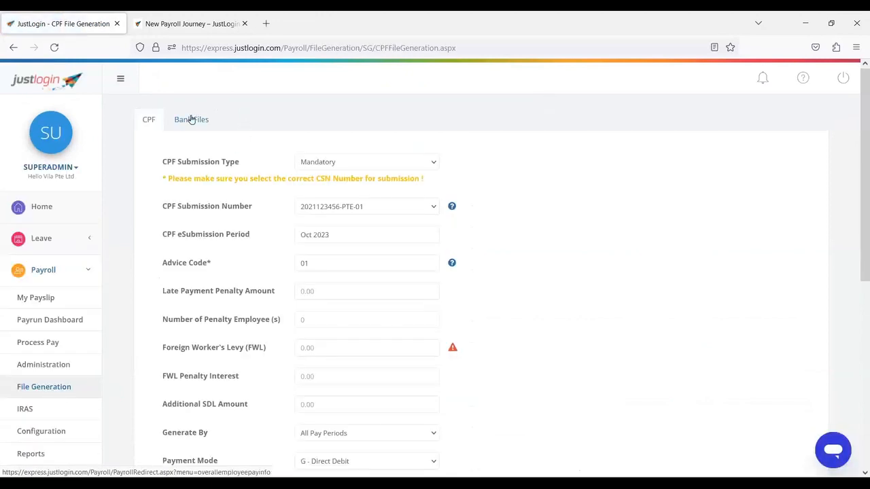
pyautogui.click(194, 122)
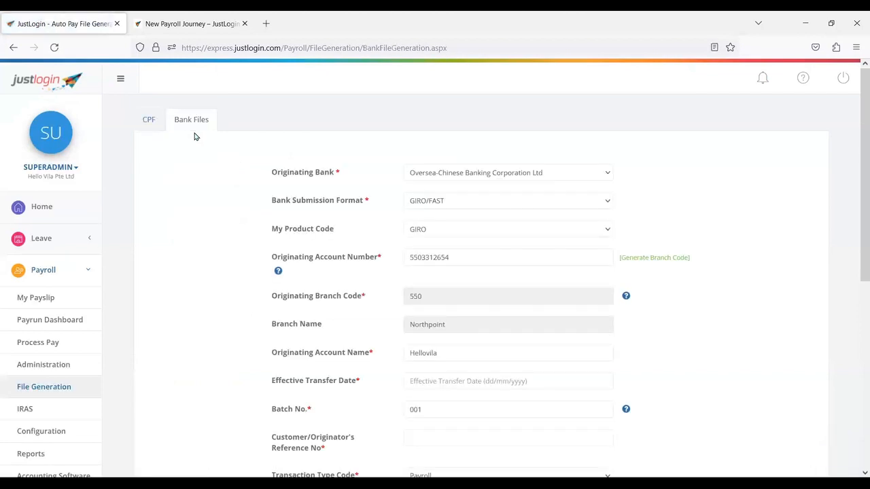
# - Open pay processing and switch from the previous payrun to the new payrun
pyautogui.click(99, 344)
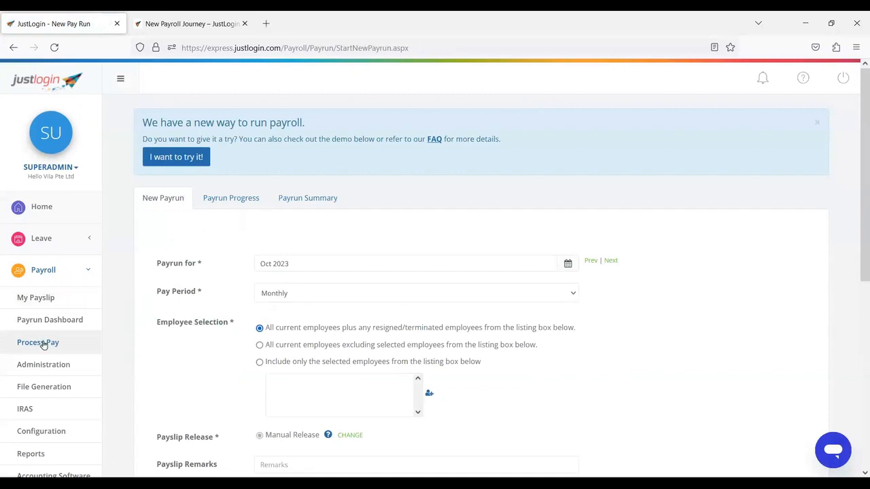
pyautogui.click(181, 158)
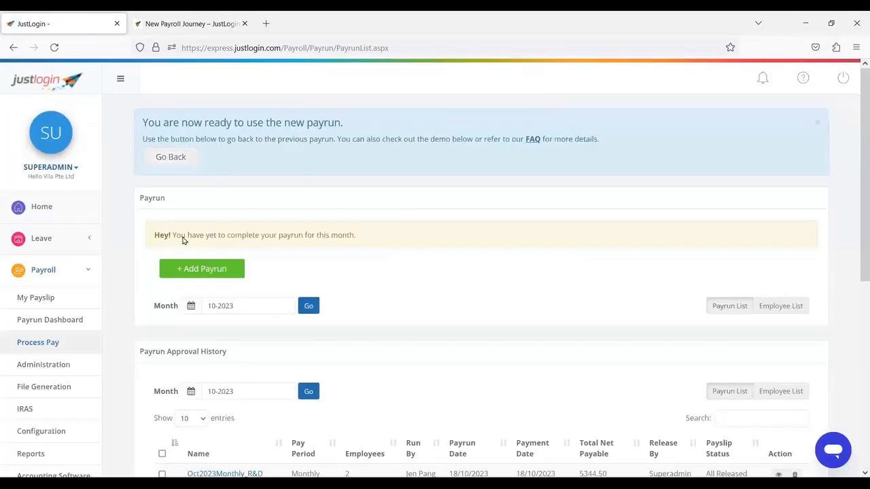
pyautogui.scroll(-3, 399, 252)
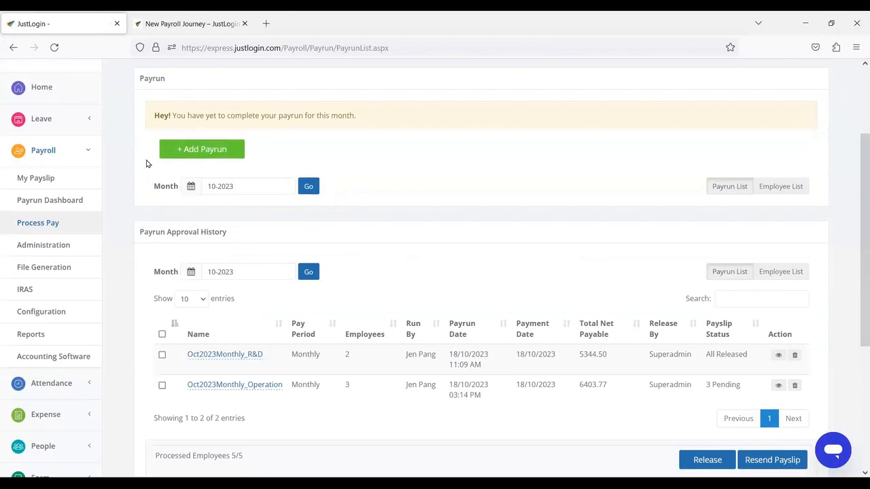
# - Go back to the previous payrun, switch to the new payrun again, and look over its October 2023 approval history
pyautogui.click(190, 154)
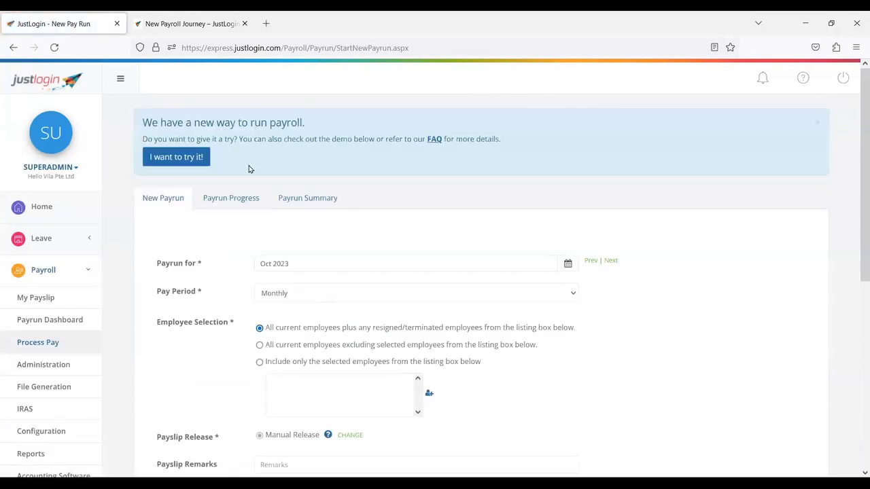
pyautogui.click(207, 161)
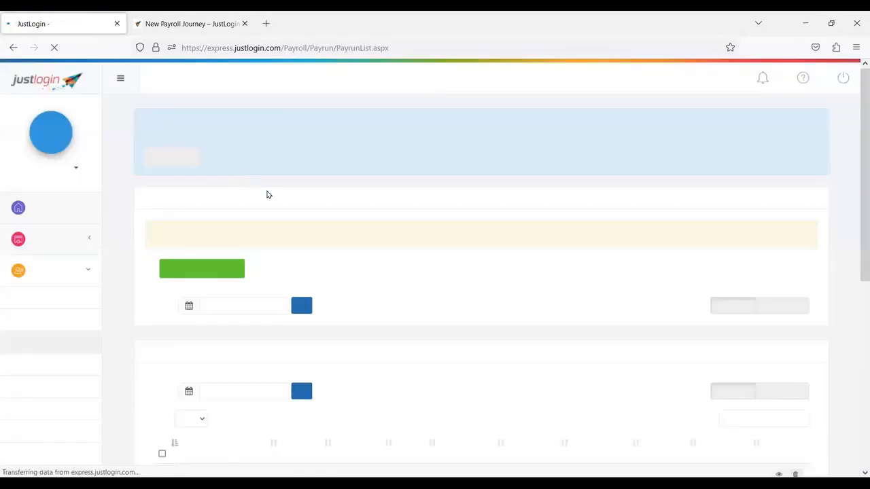
pyautogui.scroll(-4, 204, 191)
pyautogui.moveTo(145, 172); pyautogui.dragTo(235, 177)
pyautogui.scroll(2, 254, 274)
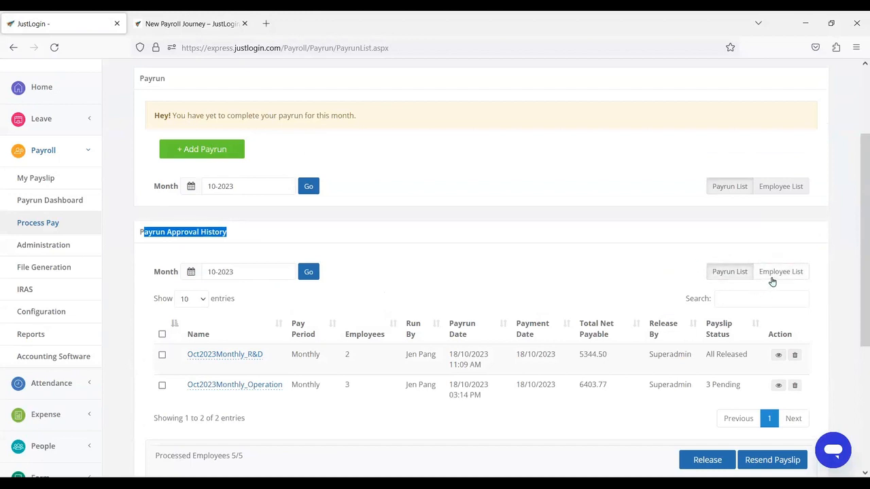
pyautogui.click(829, 302)
pyautogui.scroll(1, 680, 320)
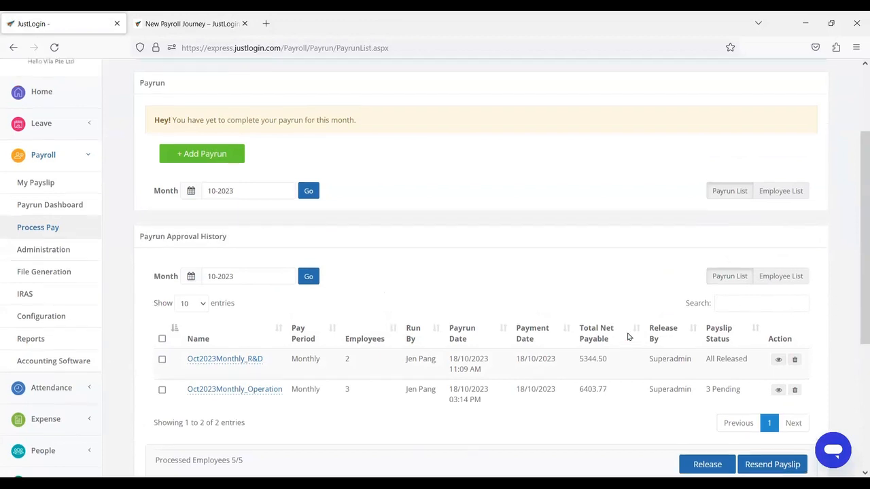
pyautogui.scroll(3, 454, 86)
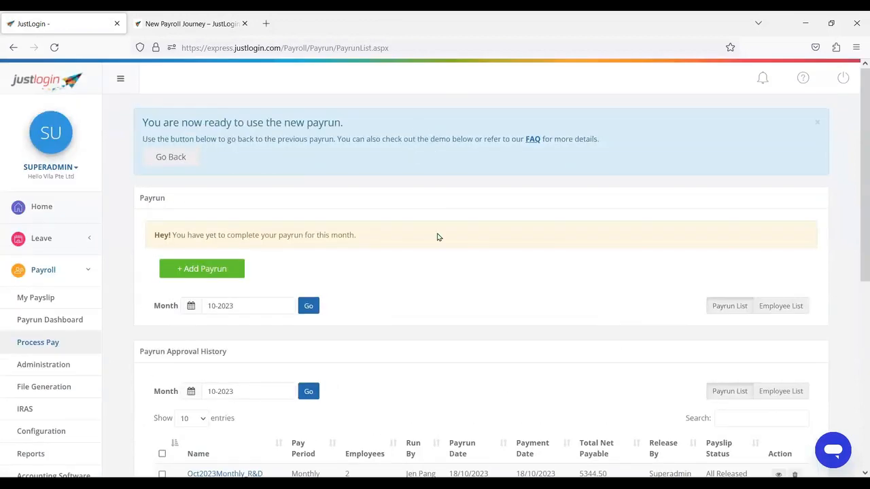